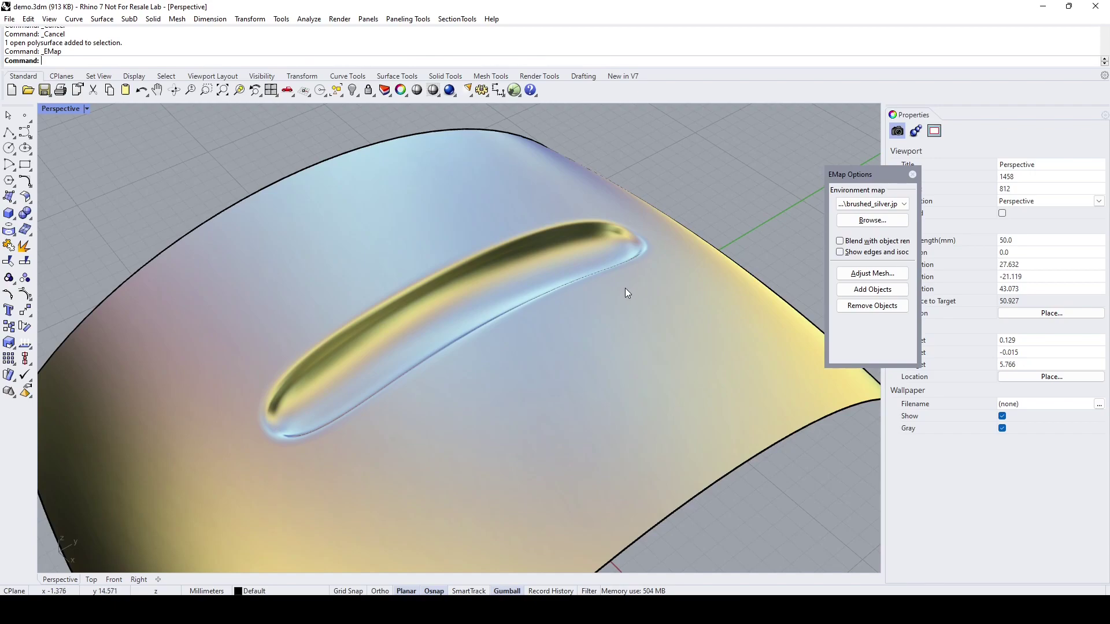
pyautogui.moveTo(594, 339); pyautogui.dragTo(598, 237, button='right')
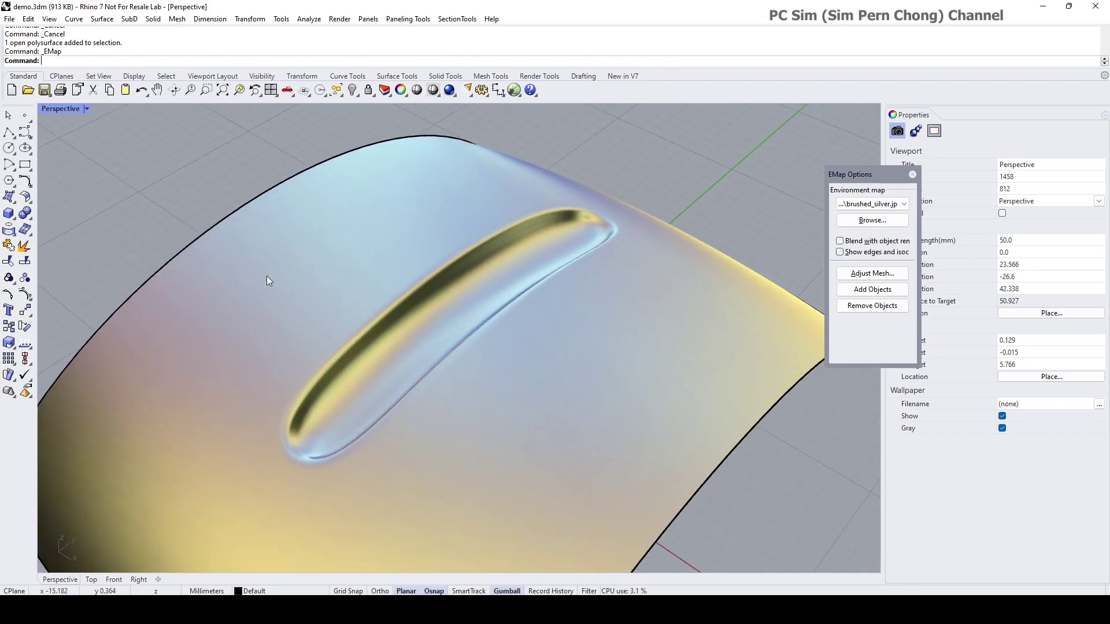
pyautogui.moveTo(545, 429); pyautogui.dragTo(486, 343, button='right')
pyautogui.scroll(2, 485, 343)
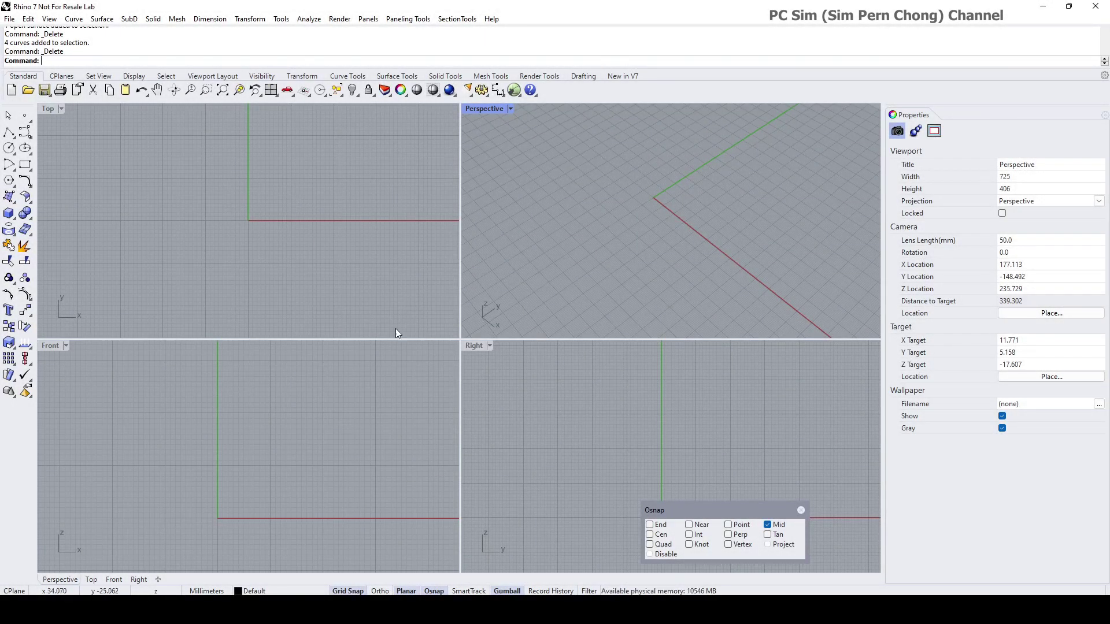
# Step: Draw a symmetric four-point, degree-3 arch curve about 40 mm wide in the Right view, centred on the vertical axis
pyautogui.doubleClick(473, 345)
pyautogui.moveTo(470, 345); pyautogui.dragTo(401, 265, button='right')
pyautogui.click(25, 132)
pyautogui.click(232, 381)
pyautogui.click(302, 312)
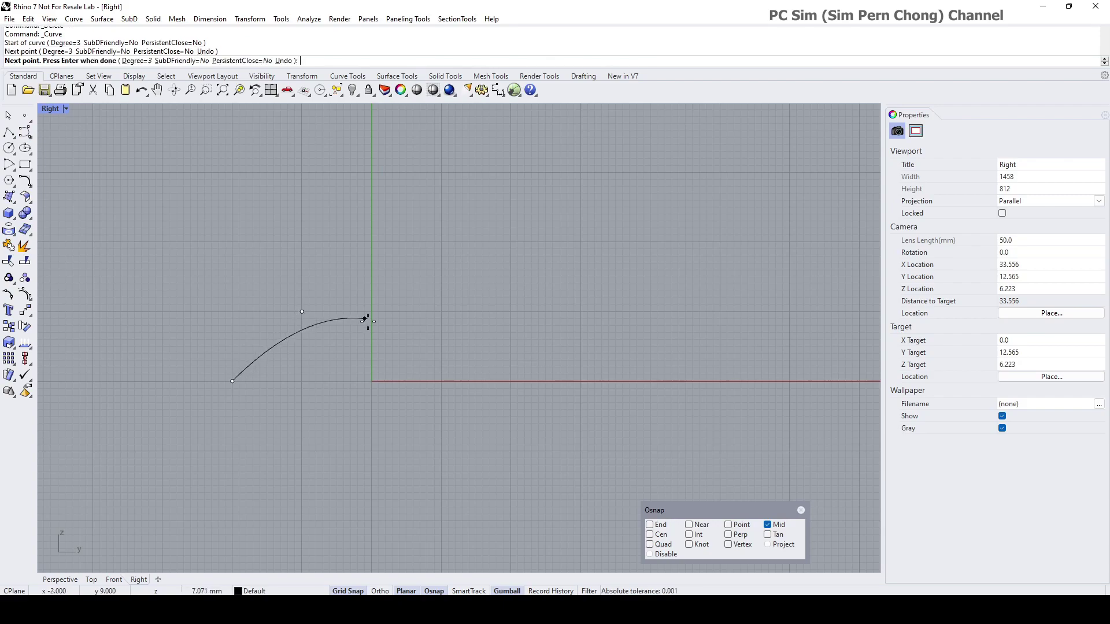
pyautogui.click(442, 311)
pyautogui.click(512, 380)
pyautogui.press('Return')
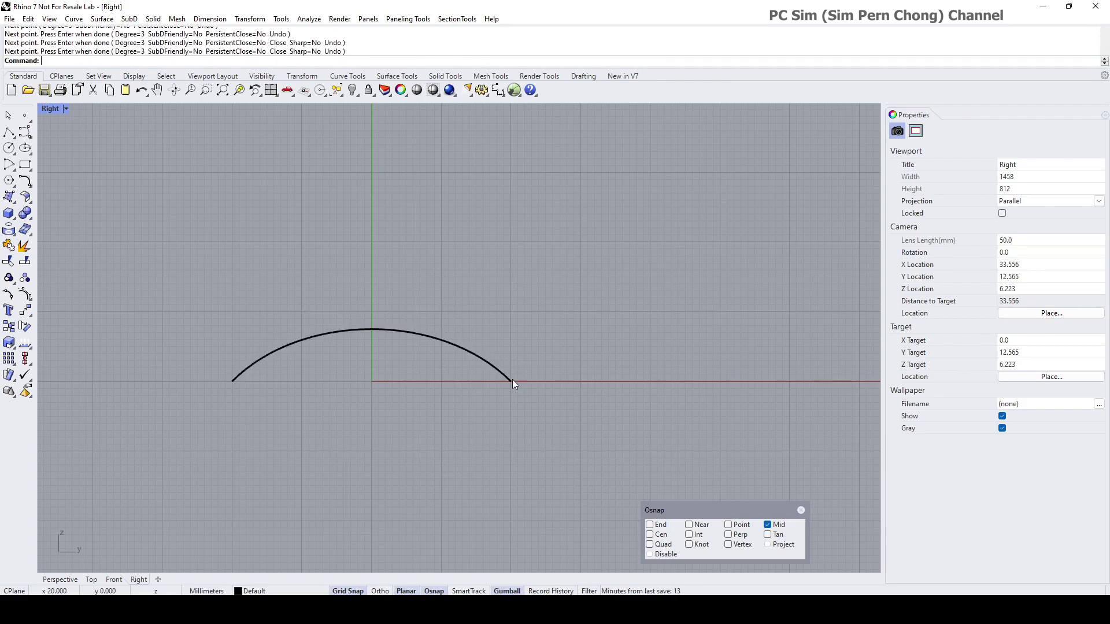
# Step: Duplicate the arch curve along the X axis so that two matching arches stand about 30 mm apart around the origin
pyautogui.doubleClick(58, 109)
pyautogui.doubleClick(485, 109)
pyautogui.moveTo(463, 208); pyautogui.dragTo(535, 292, button='right')
pyautogui.click(477, 280)
pyautogui.moveTo(519, 294); pyautogui.dragTo(605, 339)
pyautogui.click(685, 396)
pyautogui.moveTo(685, 396); pyautogui.dragTo(599, 340, button='right')
# Step: Connect the matching ends of the two arches with two interpolated curves, with the End object snap enabled
pyautogui.click(29, 135)
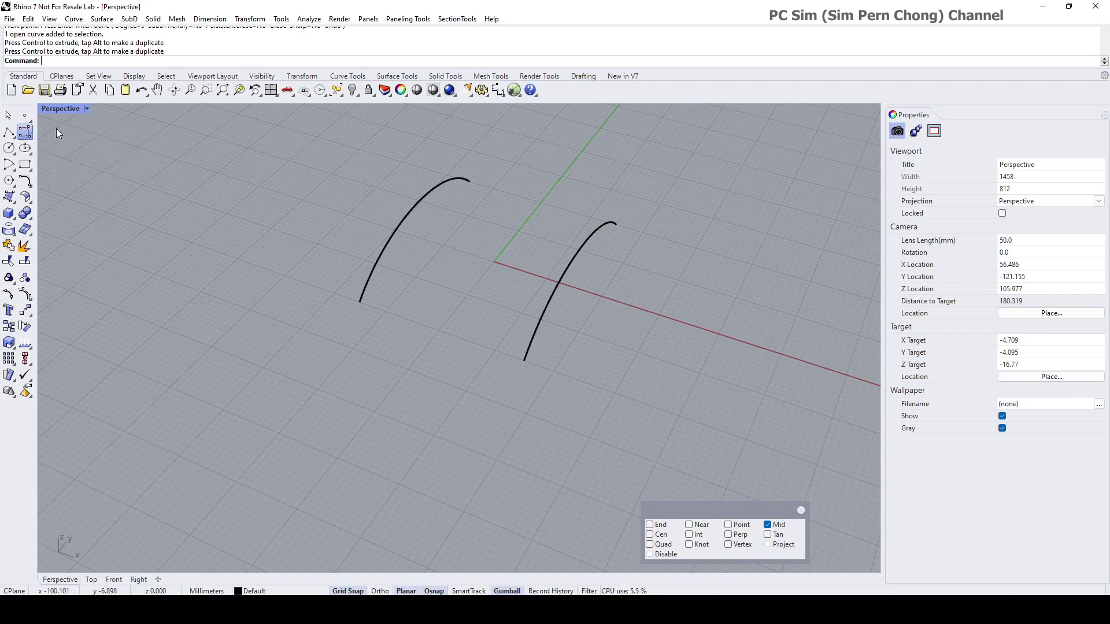
pyautogui.click(78, 144)
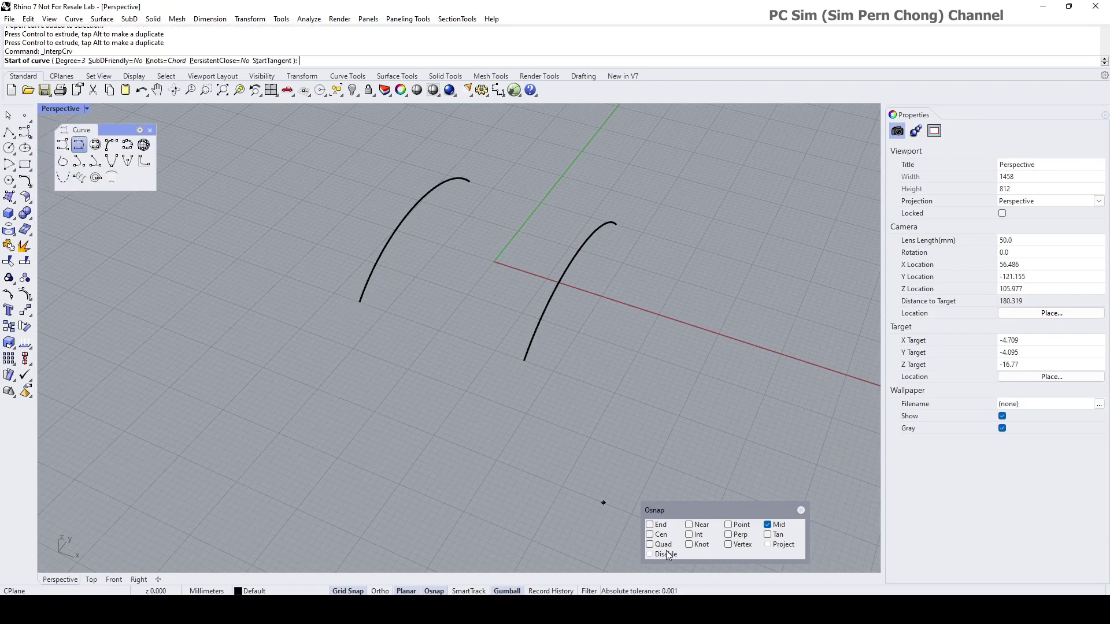
pyautogui.click(649, 524)
pyautogui.click(359, 302)
pyautogui.click(524, 360)
pyautogui.press('Return')
pyautogui.press('Return')
pyautogui.click(469, 181)
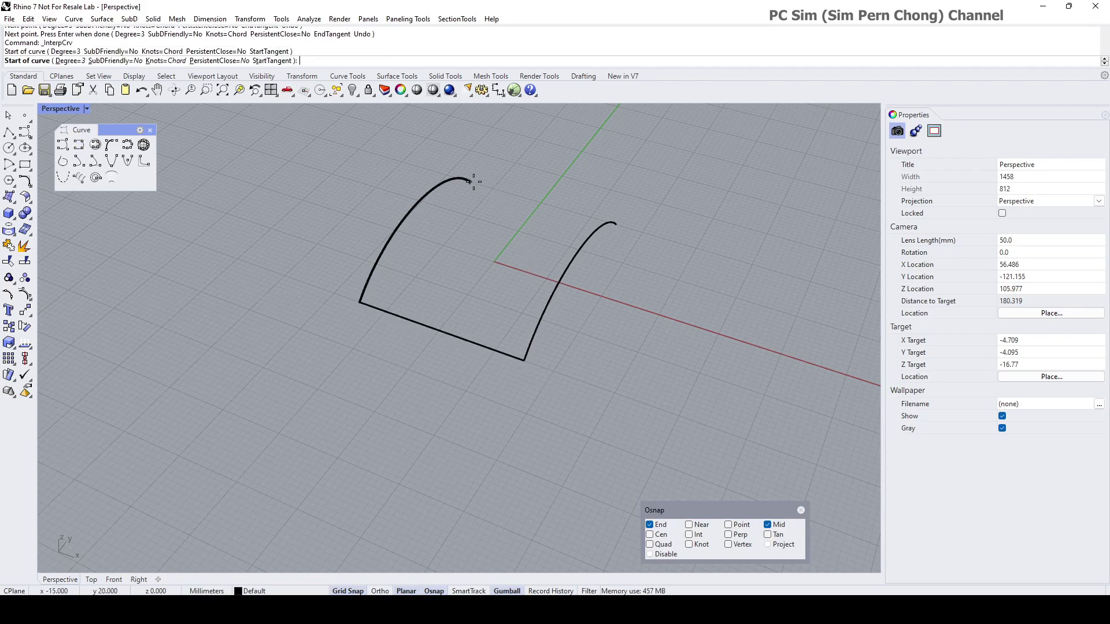
pyautogui.click(617, 224)
pyautogui.press('Return')
# Step: Scale the four middle control points of both connecting curves outward along Y to bow the curves, and turn off Grid Snap
pyautogui.moveTo(617, 225); pyautogui.dragTo(578, 249, button='right')
pyautogui.click(455, 204)
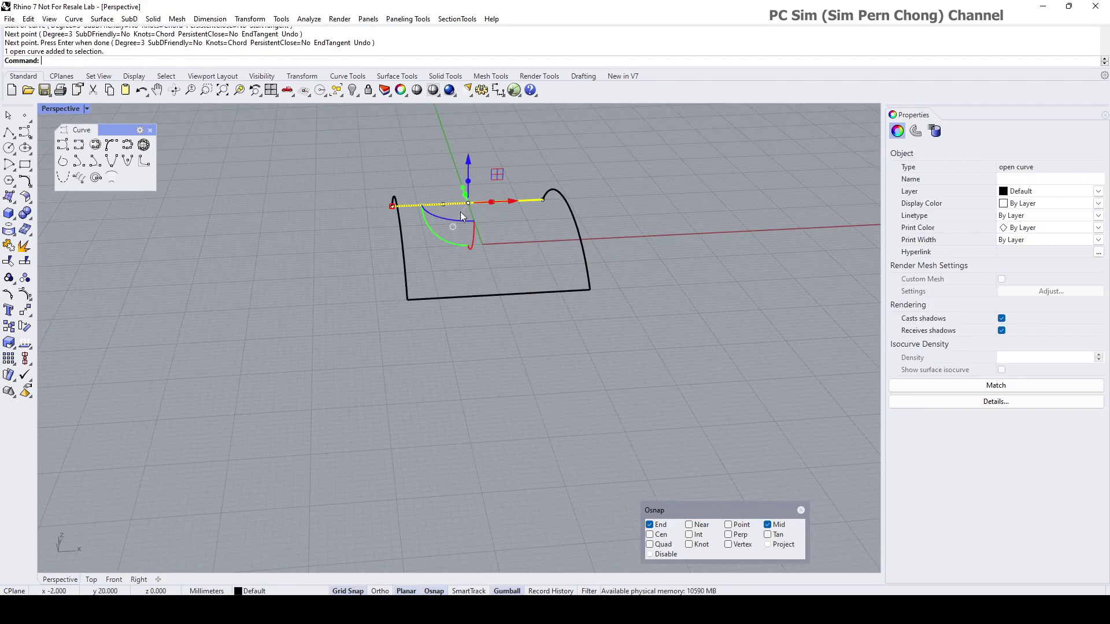
pyautogui.keyDown('shift'); pyautogui.click(478, 297); pyautogui.keyUp('shift')
pyautogui.moveTo(478, 297); pyautogui.dragTo(450, 203, button='right')
pyautogui.moveTo(450, 192); pyautogui.dragTo(526, 301)
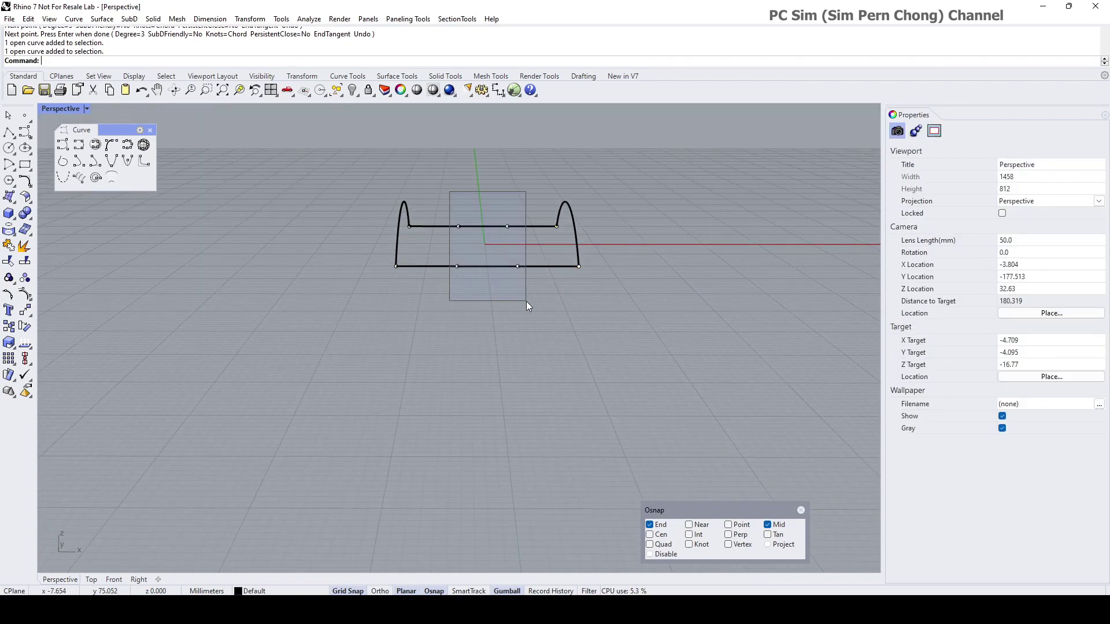
pyautogui.moveTo(526, 300); pyautogui.dragTo(398, 321, button='right')
pyautogui.moveTo(391, 345); pyautogui.dragTo(383, 356)
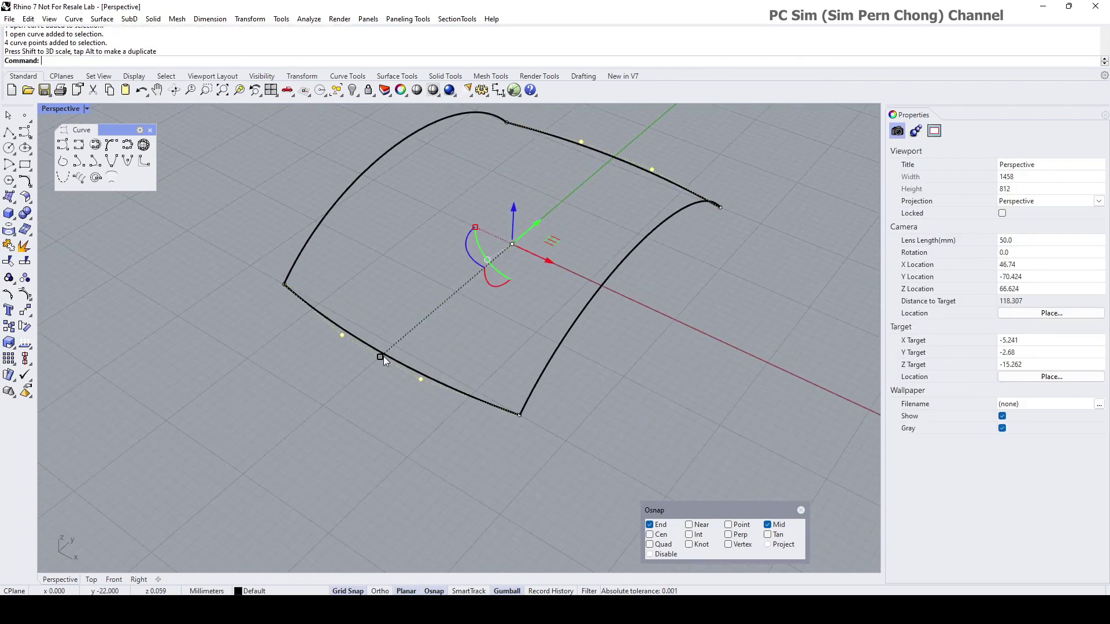
pyautogui.click(408, 424)
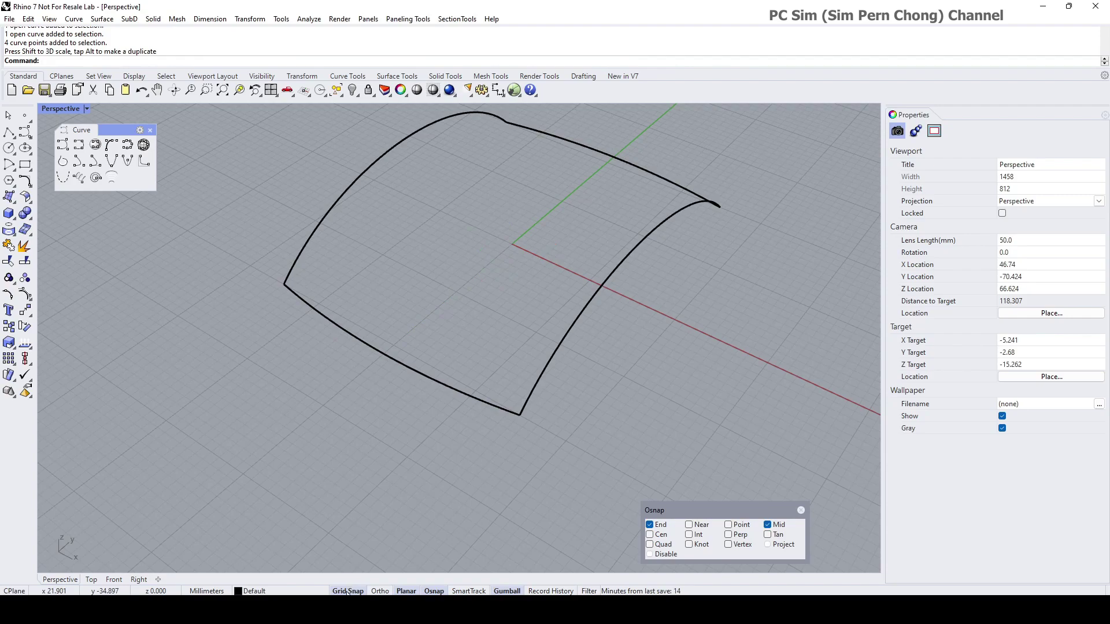
pyautogui.moveTo(416, 433); pyautogui.dragTo(424, 349, button='right')
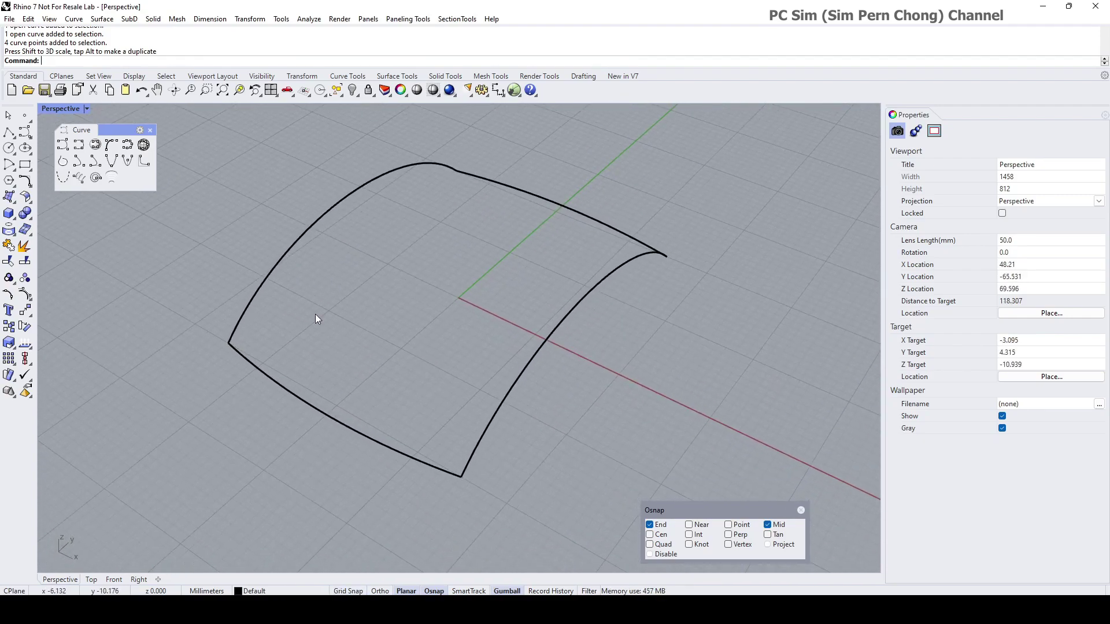
# Step: Create a two-rail sweep surface using the two arches as rails and the two bowed curves as sweep shapes
pyautogui.click(10, 197)
pyautogui.moveTo(67, 192); pyautogui.dragTo(93, 222)
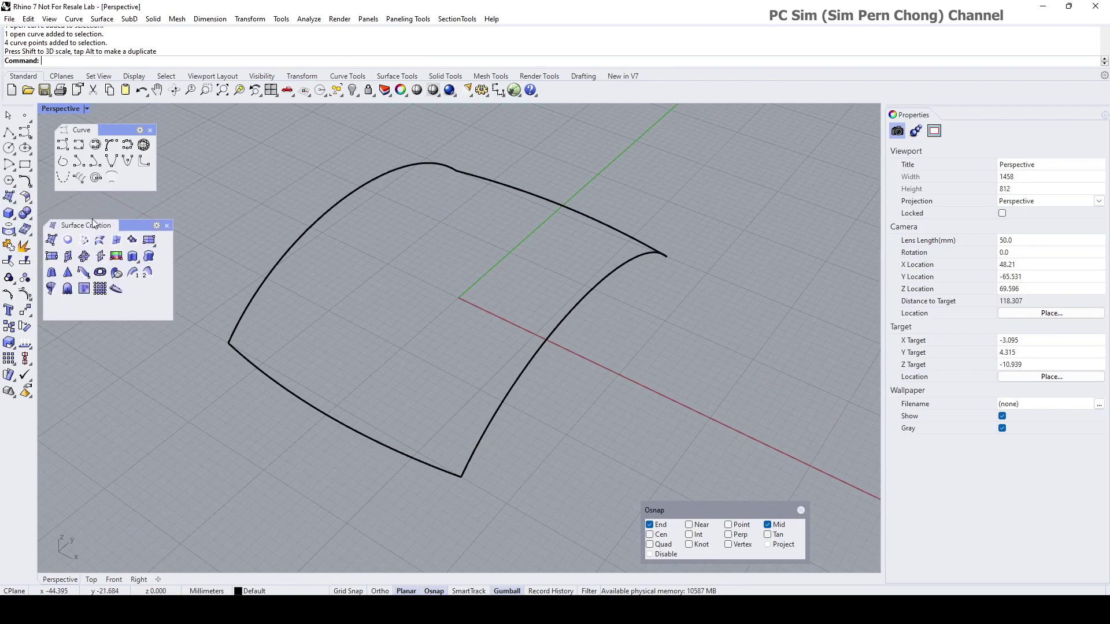
pyautogui.click(149, 274)
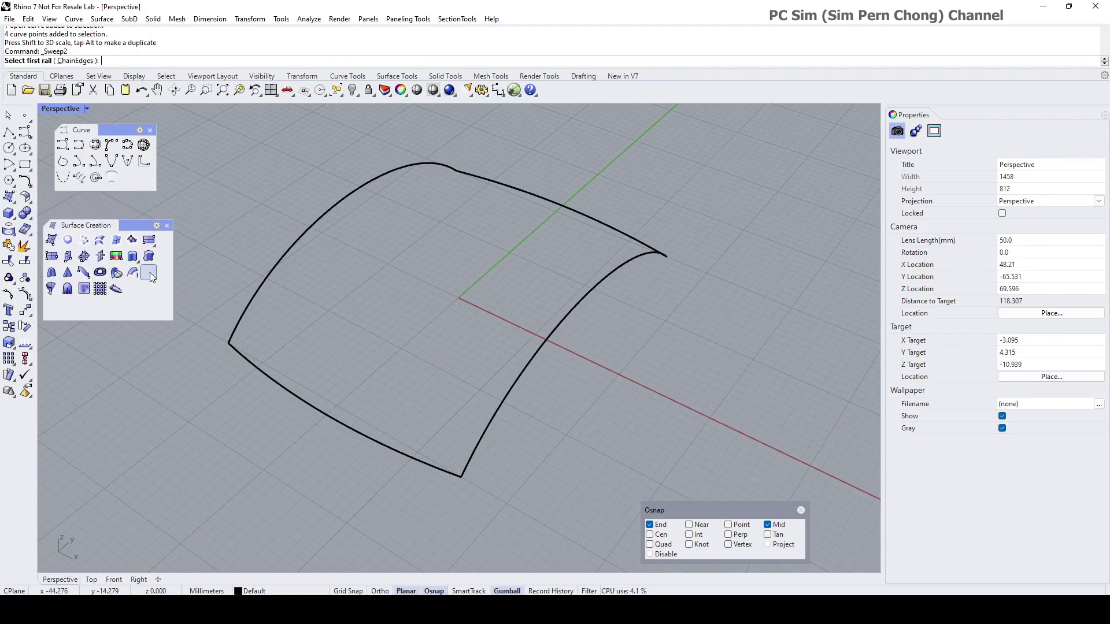
pyautogui.click(253, 318)
pyautogui.click(469, 461)
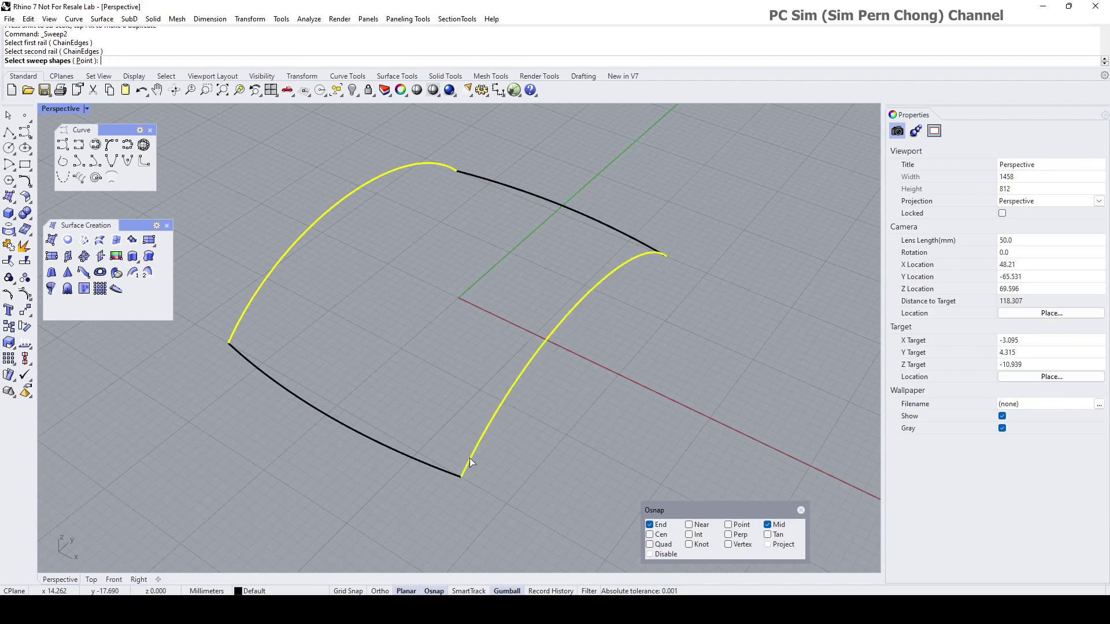
pyautogui.click(452, 478)
pyautogui.click(636, 250)
pyautogui.press('Return')
pyautogui.click(840, 436)
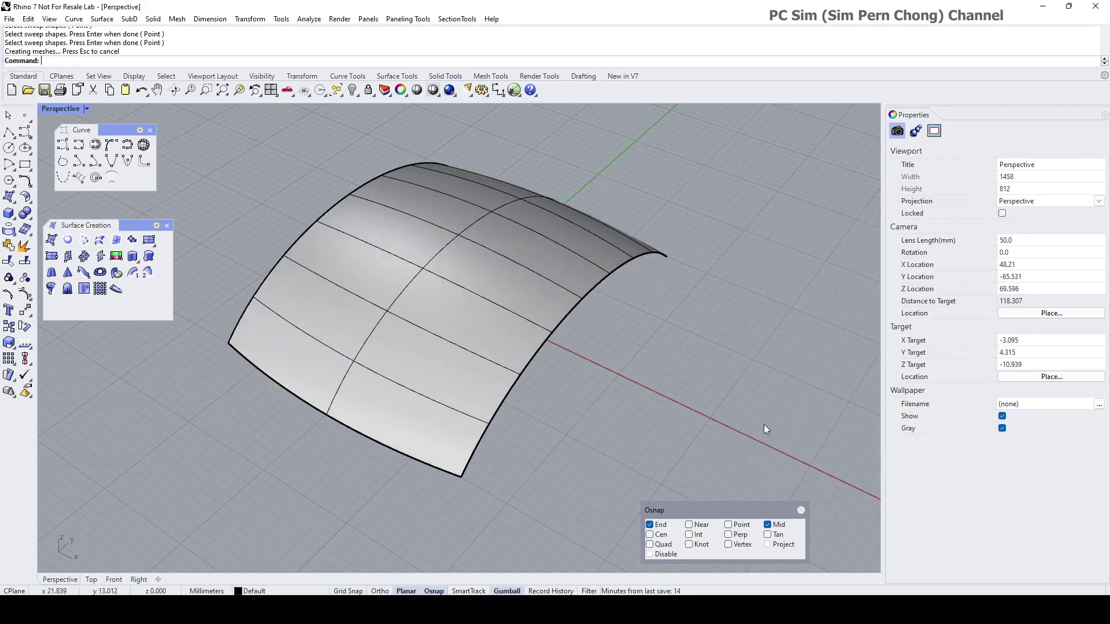
# Step: Hide the swept surface's isocurves and close the floating Curve and Surface Creation toolbars
pyautogui.moveTo(751, 428); pyautogui.dragTo(710, 434, button='right')
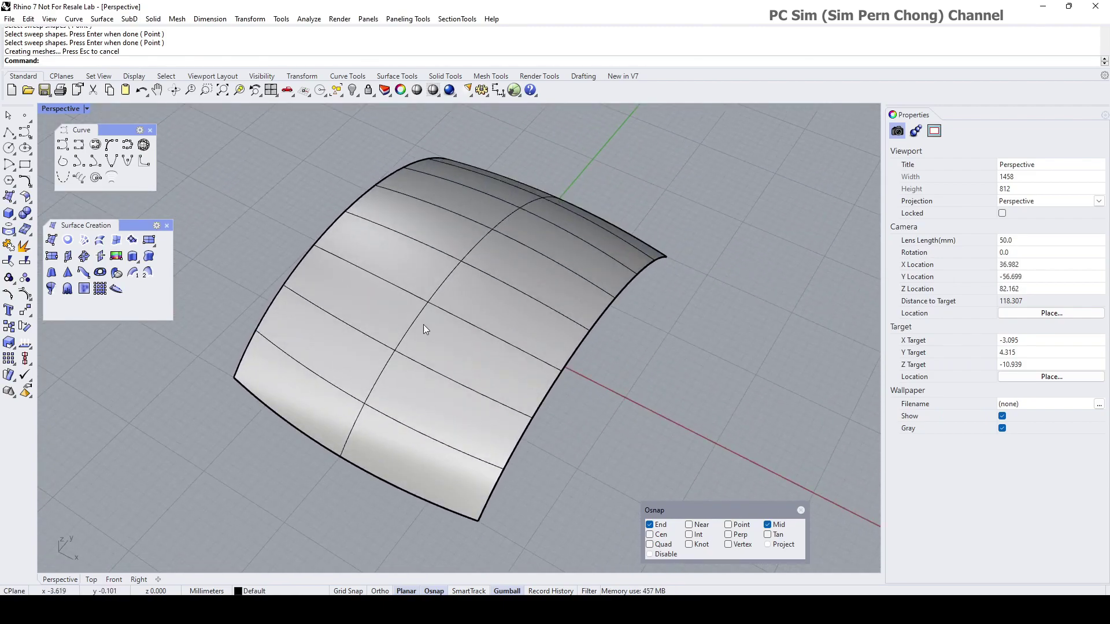
pyautogui.click(452, 310)
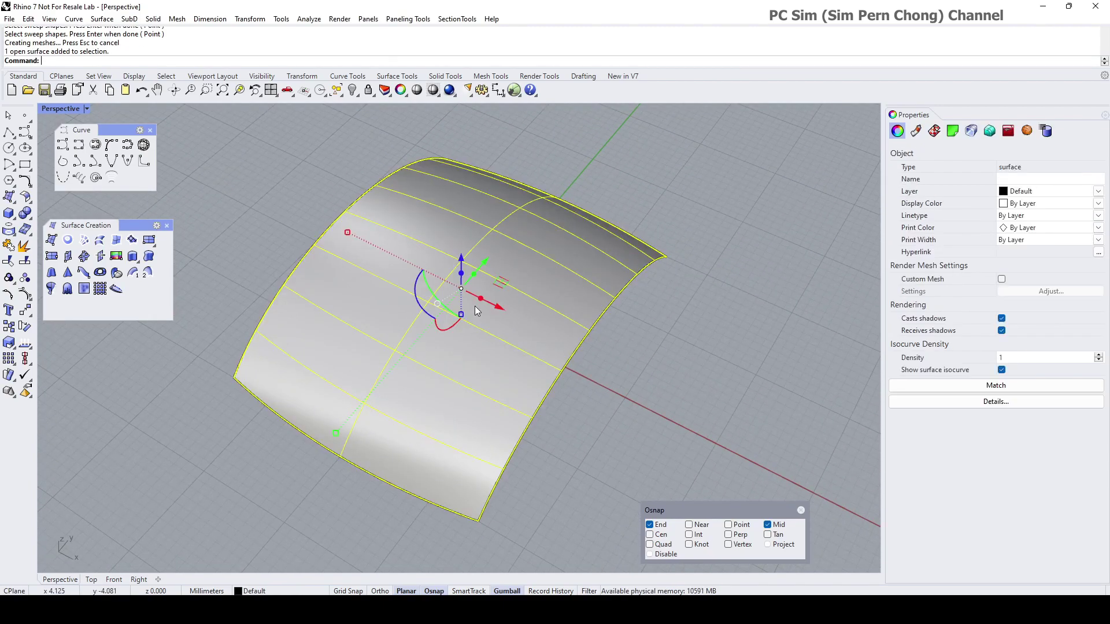
pyautogui.click(1001, 370)
pyautogui.click(730, 372)
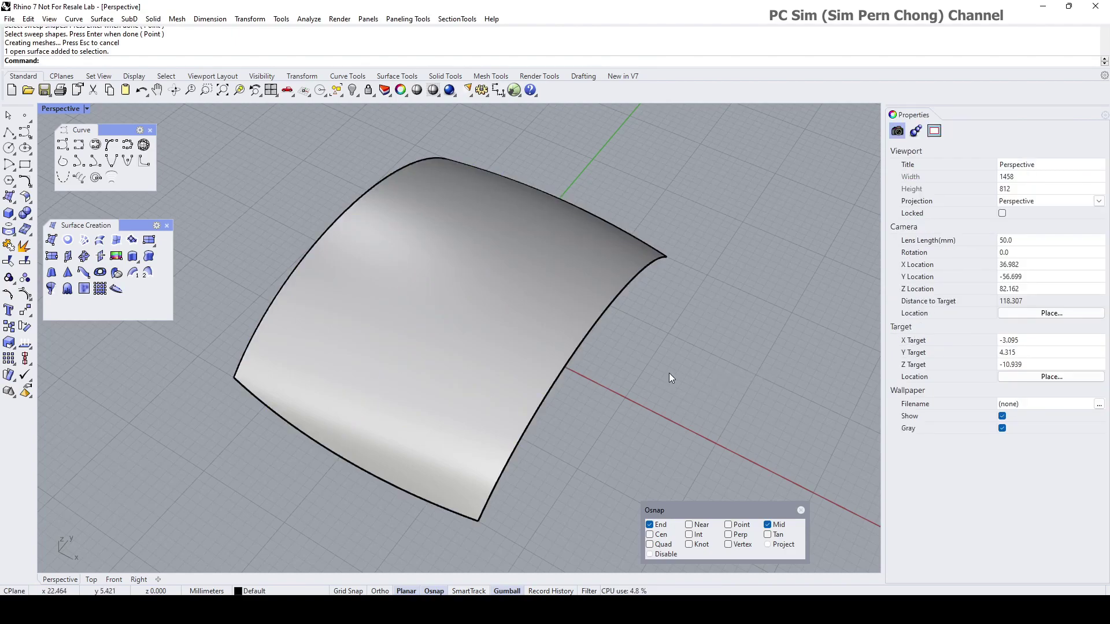
pyautogui.moveTo(668, 372); pyautogui.dragTo(752, 377, button='right')
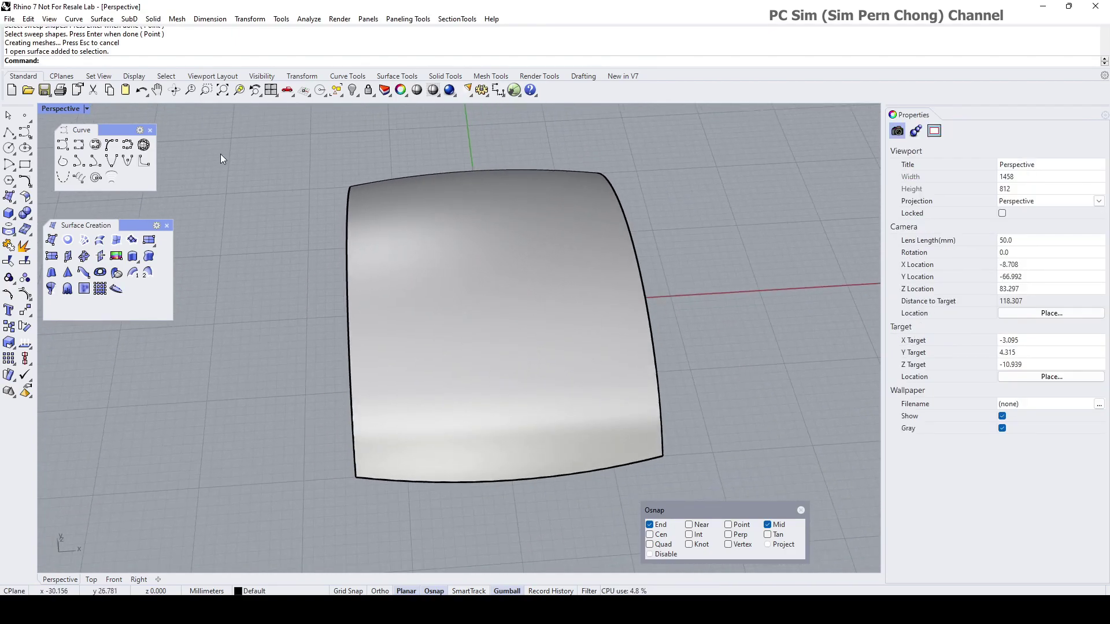
pyautogui.click(150, 130)
pyautogui.click(169, 225)
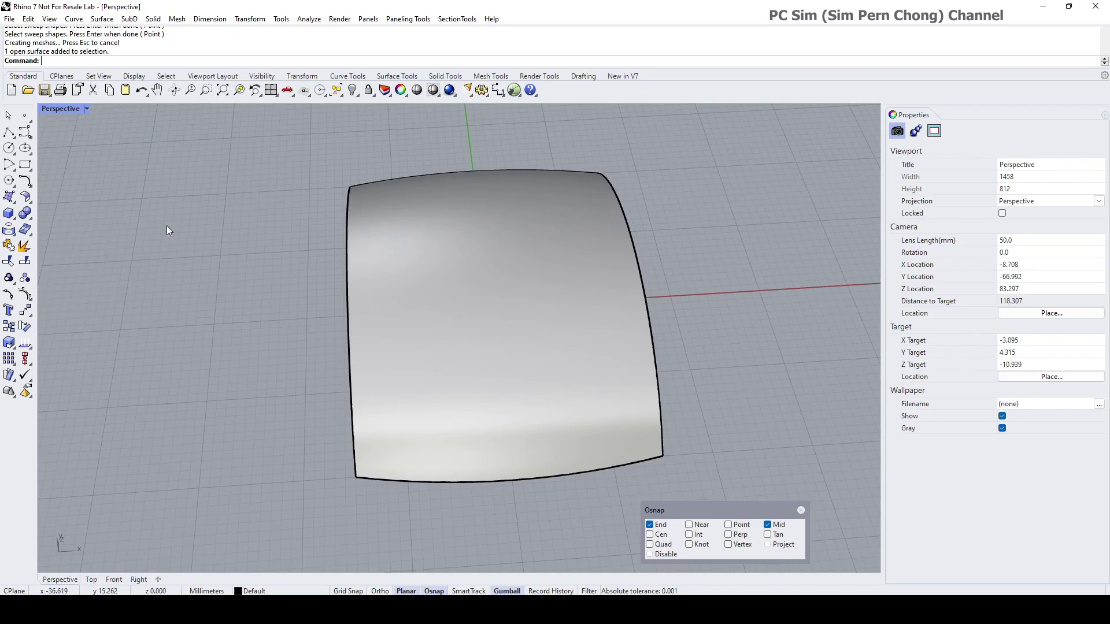
# Step: Draw a straight polyline about 26 mm long along the Y axis in the Top view, inside the surface outline, with Grid Snap on
pyautogui.doubleClick(53, 109)
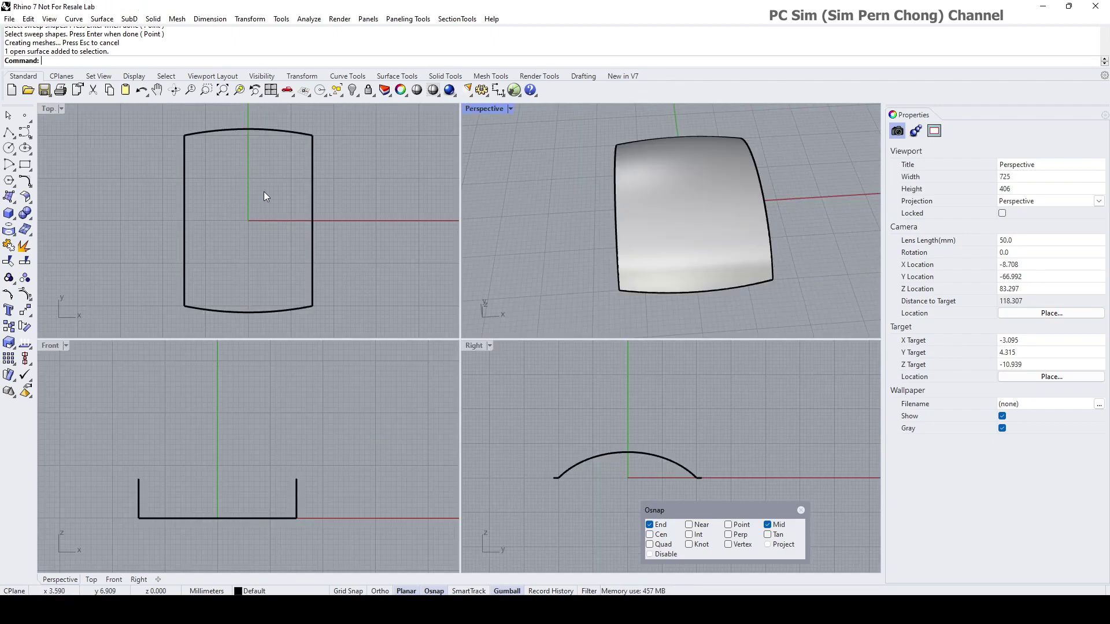
pyautogui.moveTo(625, 219); pyautogui.dragTo(691, 185, button='right')
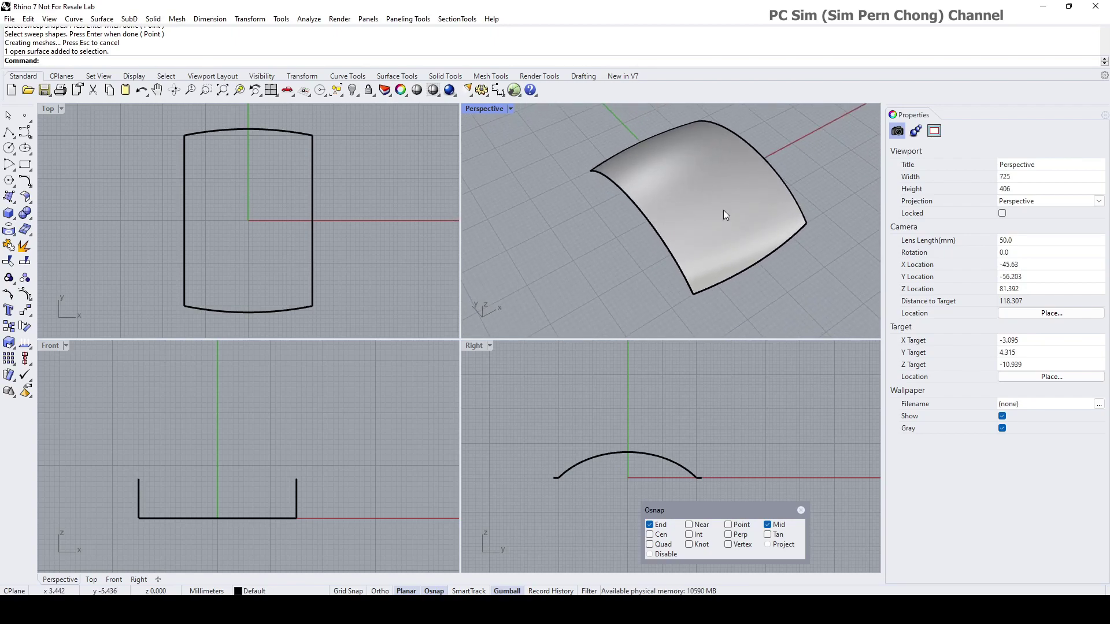
pyautogui.click(8, 133)
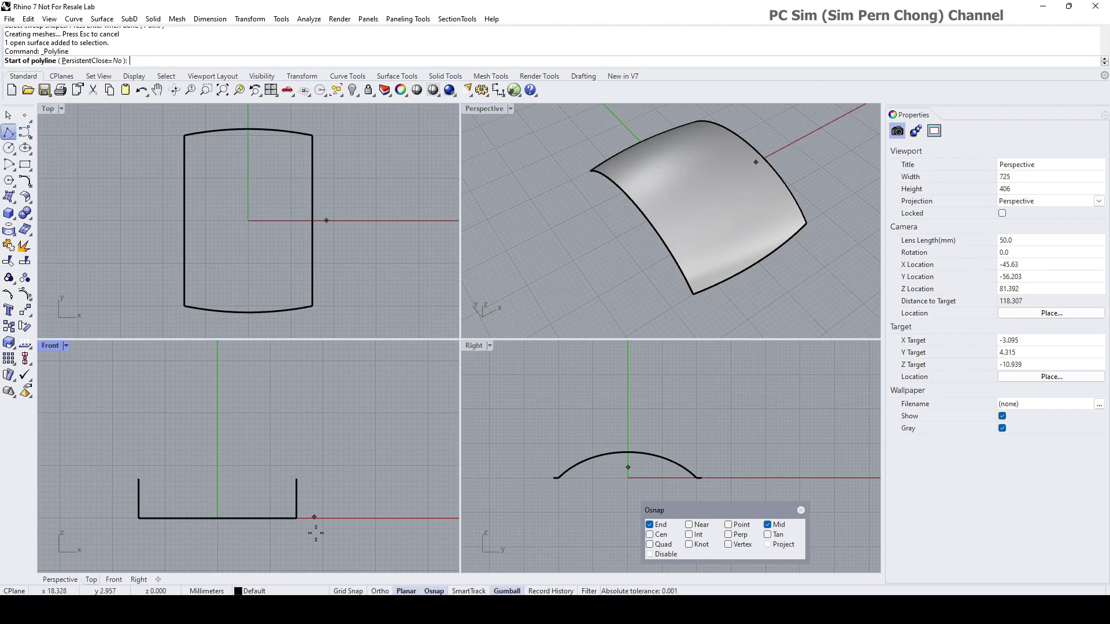
pyautogui.click(248, 161)
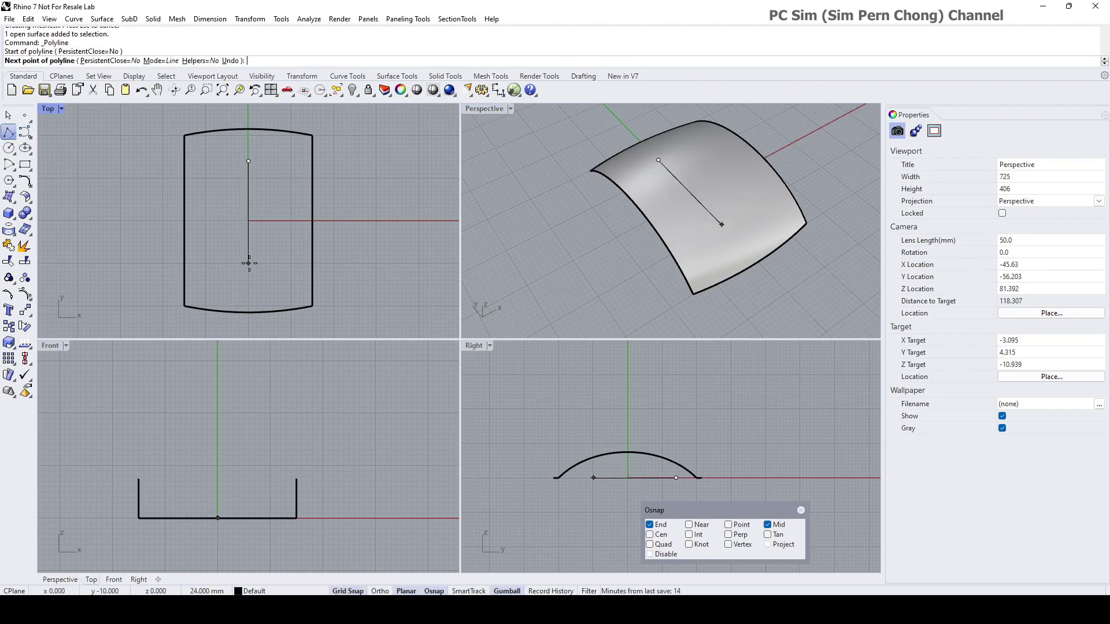
pyautogui.click(249, 271)
pyautogui.press('Return')
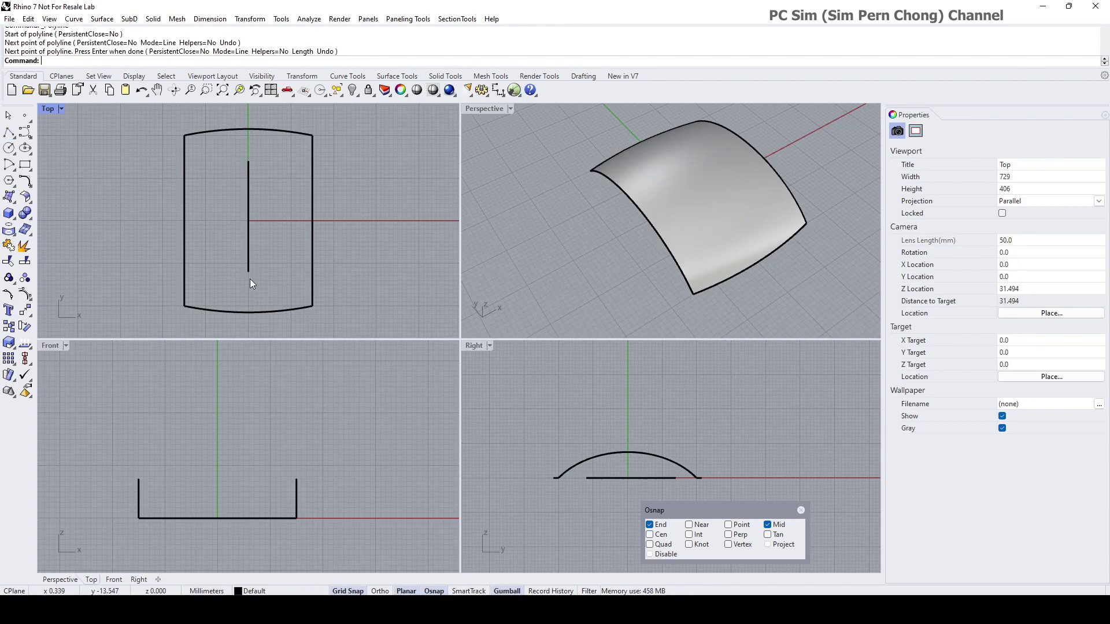
# Step: Check the line's position beneath the curved surface and turn on Record History
pyautogui.doubleClick(495, 107)
pyautogui.moveTo(645, 302); pyautogui.dragTo(470, 319, button='right')
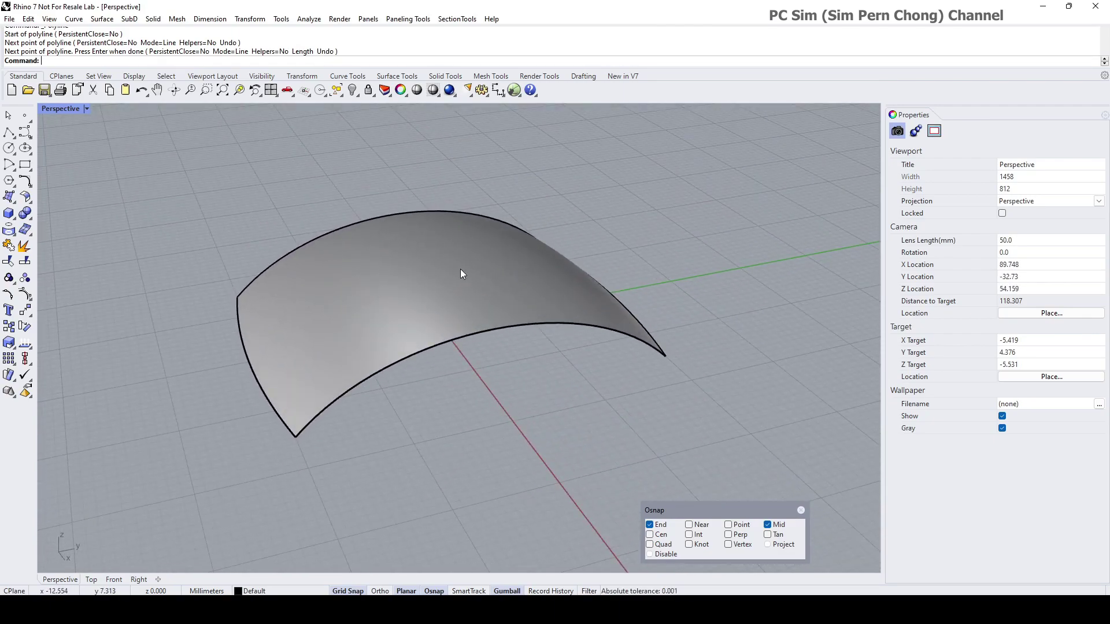
pyautogui.moveTo(461, 273); pyautogui.dragTo(427, 228, button='right')
pyautogui.click(414, 298)
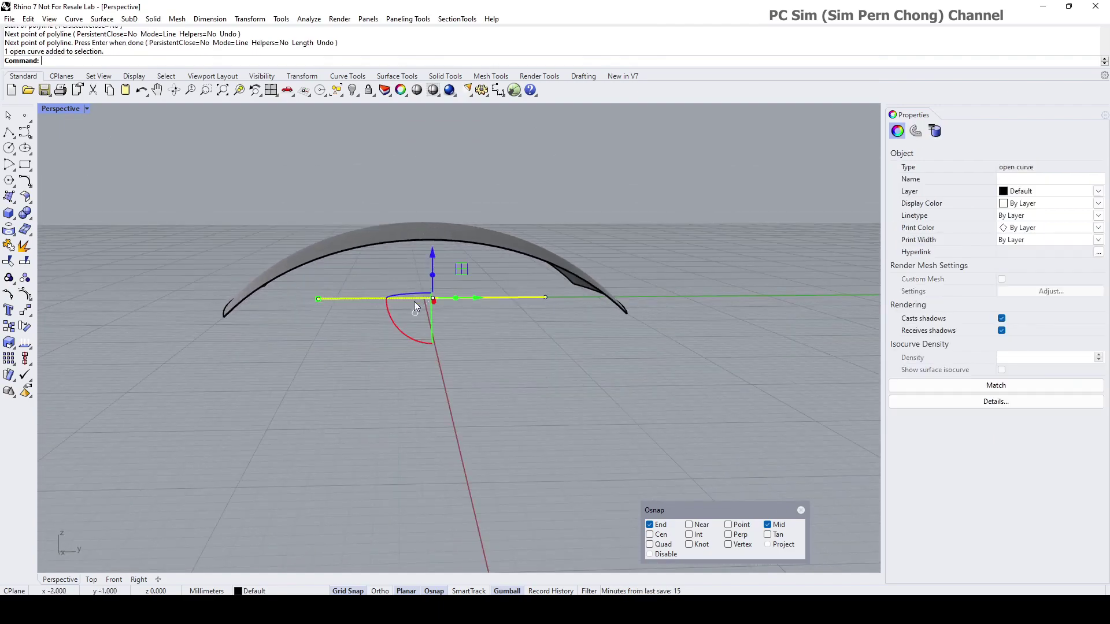
pyautogui.moveTo(414, 304); pyautogui.dragTo(428, 324, button='right')
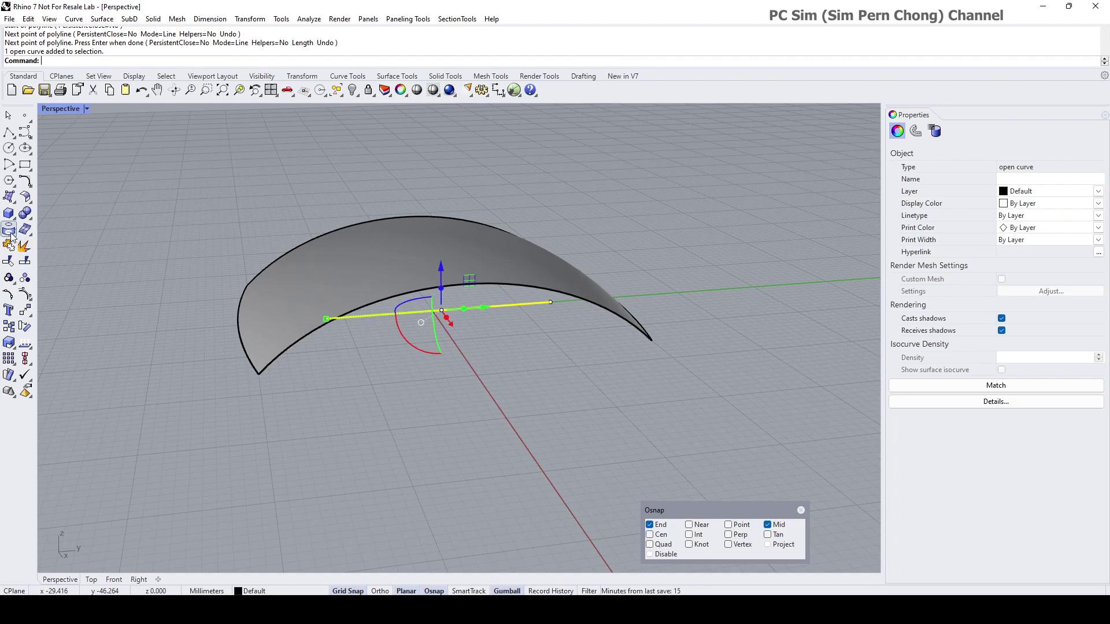
pyautogui.press('Escape')
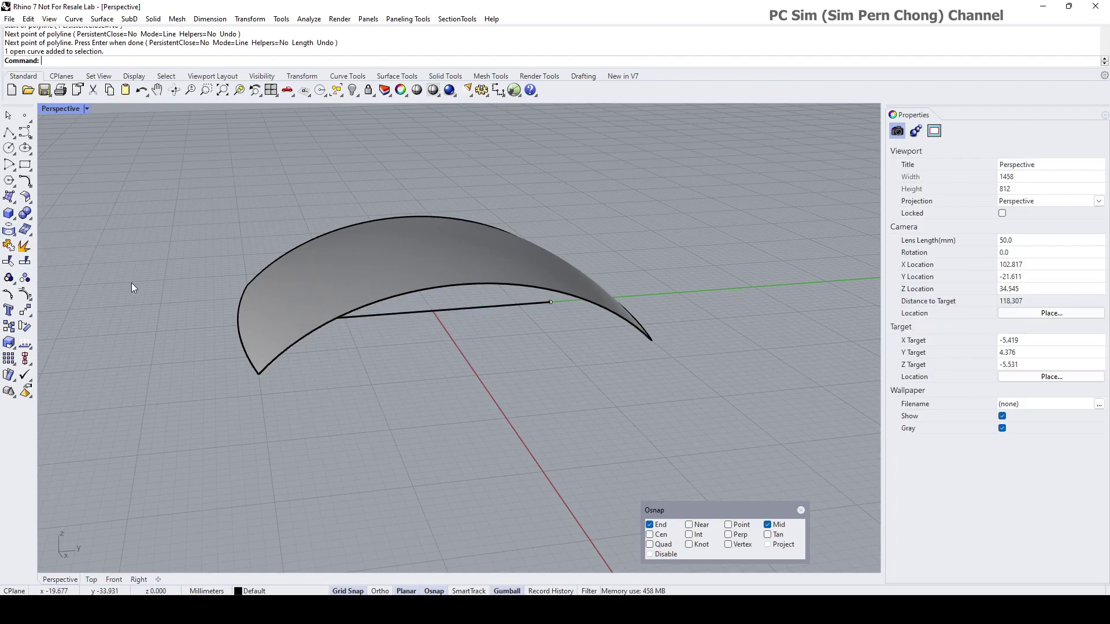
pyautogui.moveTo(130, 282); pyautogui.dragTo(243, 317, button='right')
pyautogui.click(550, 591)
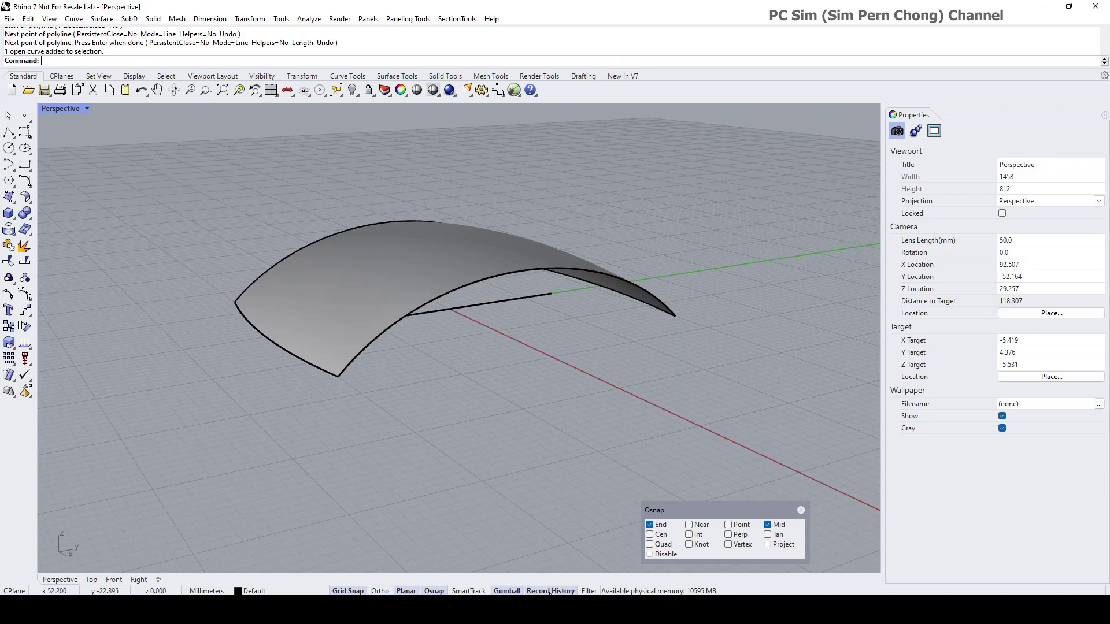
# Step: Project the straight line onto the curved surface along the construction plane's Z direction with history recorded
pyautogui.doubleClick(53, 110)
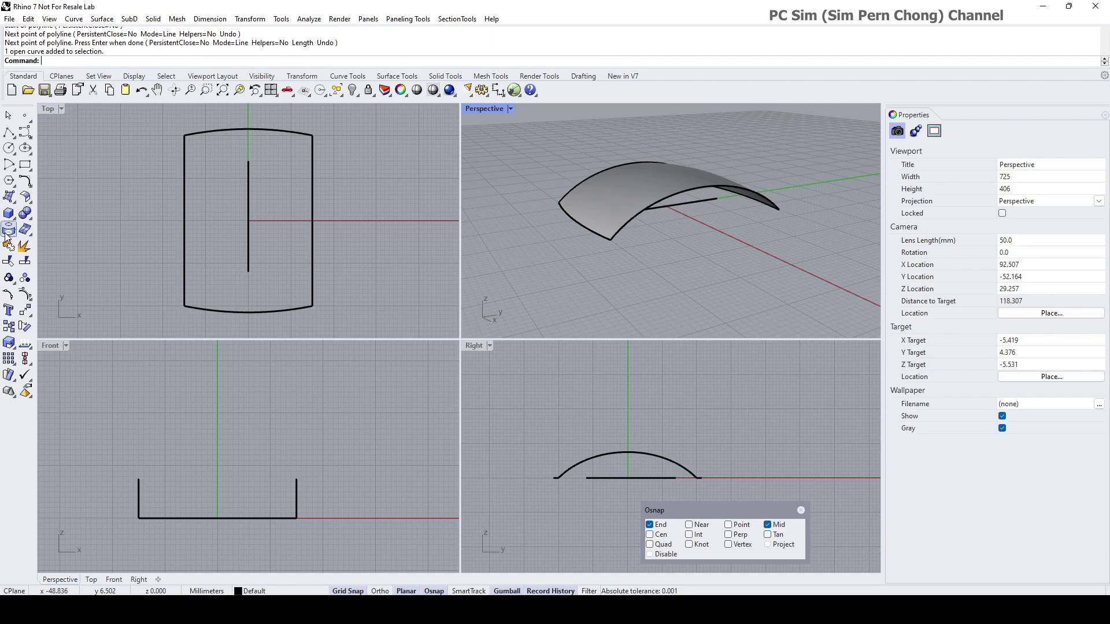
pyautogui.click(7, 231)
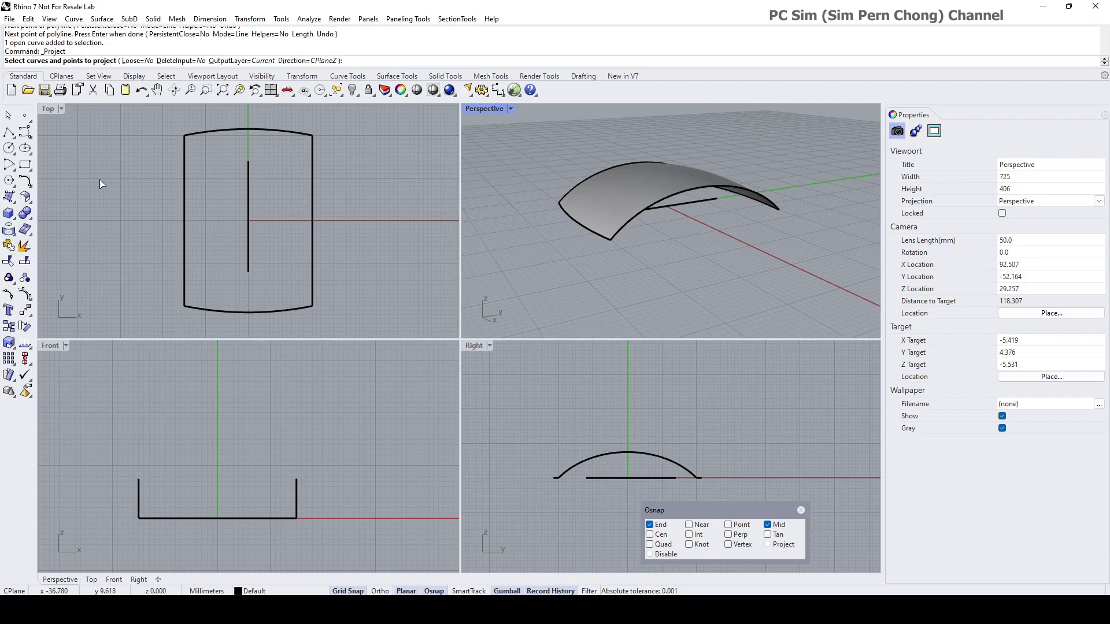
pyautogui.click(248, 173)
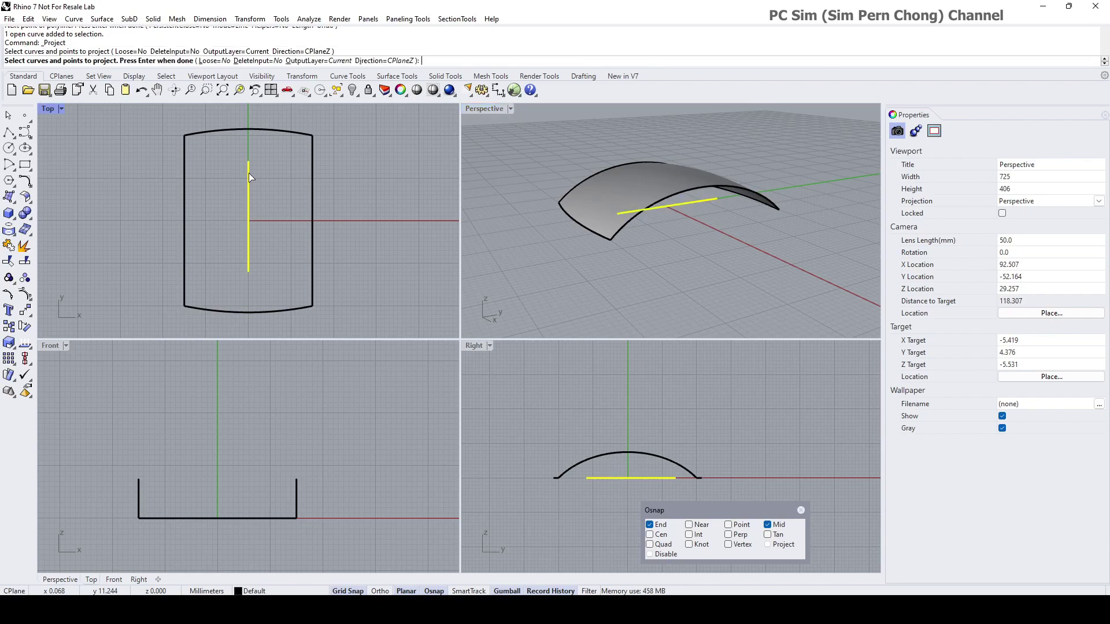
pyautogui.press('Return')
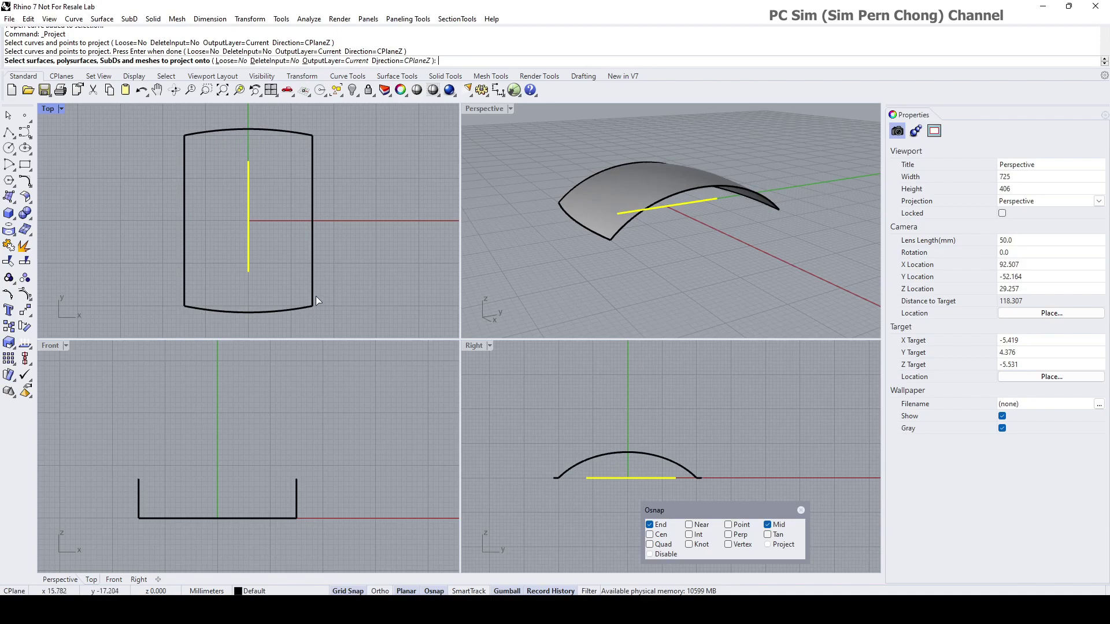
pyautogui.click(274, 130)
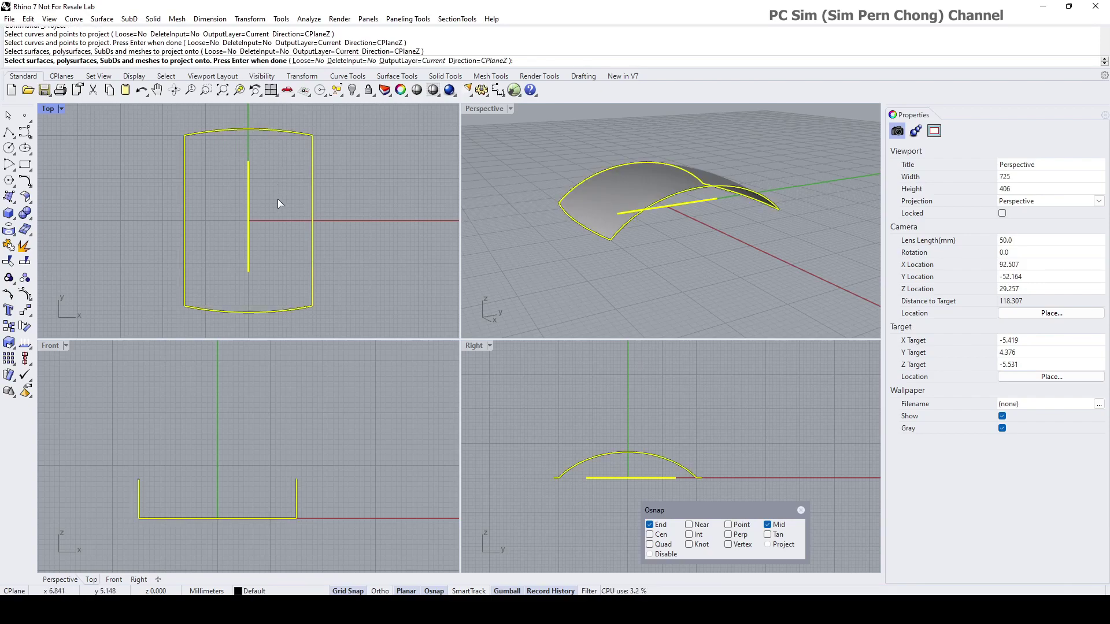
pyautogui.press('Return')
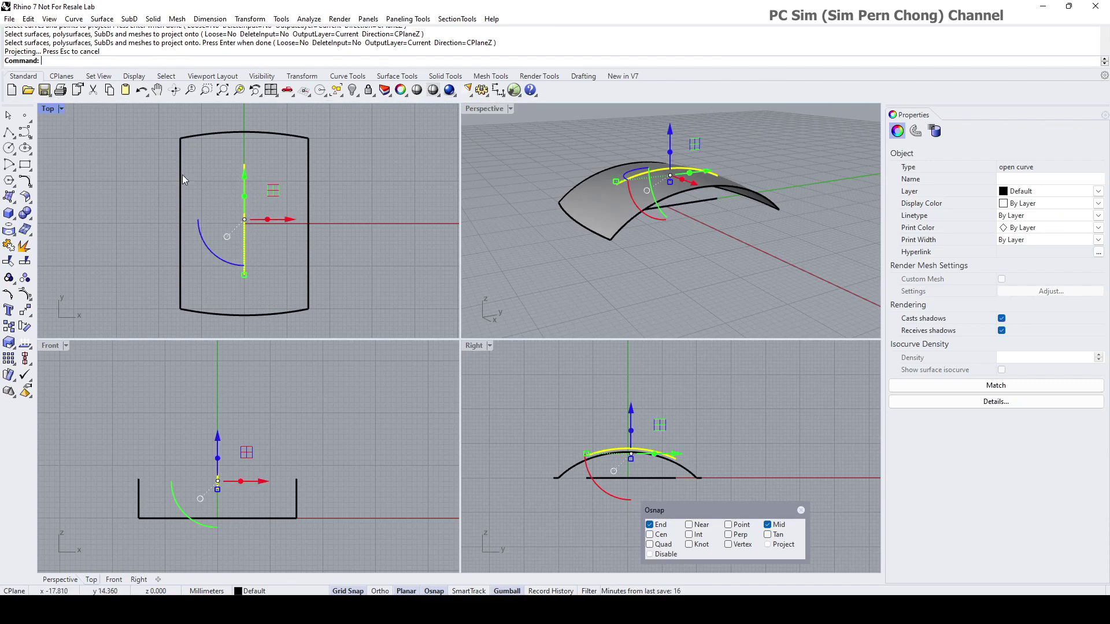
# Step: Show the straight line's control points and move its far end point a short distance inward along the Y axis
pyautogui.doubleClick(490, 109)
pyautogui.press('Escape')
pyautogui.moveTo(462, 260); pyautogui.dragTo(588, 292, button='right')
pyautogui.click(493, 301)
pyautogui.press('F10')
pyautogui.click(549, 297)
pyautogui.moveTo(588, 292); pyautogui.dragTo(558, 258)
pyautogui.moveTo(558, 258); pyautogui.dragTo(529, 267, button='right')
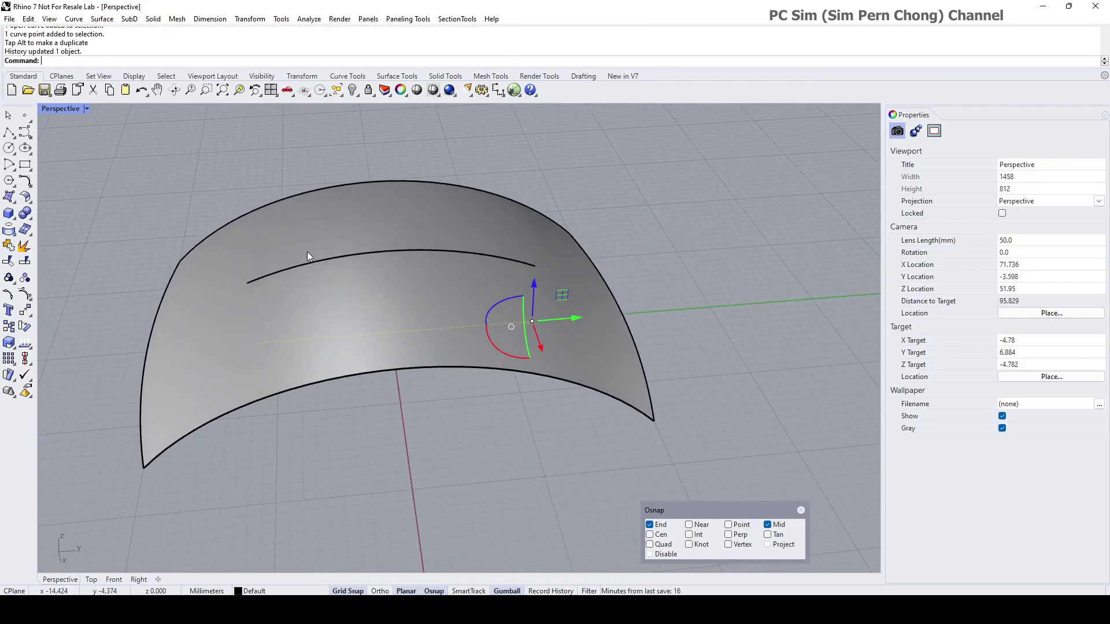
# Step: Move the line's near end point slightly inward along the Y axis and turn off its control points
pyautogui.moveTo(296, 256); pyautogui.dragTo(270, 326, button='right')
pyautogui.click(260, 304)
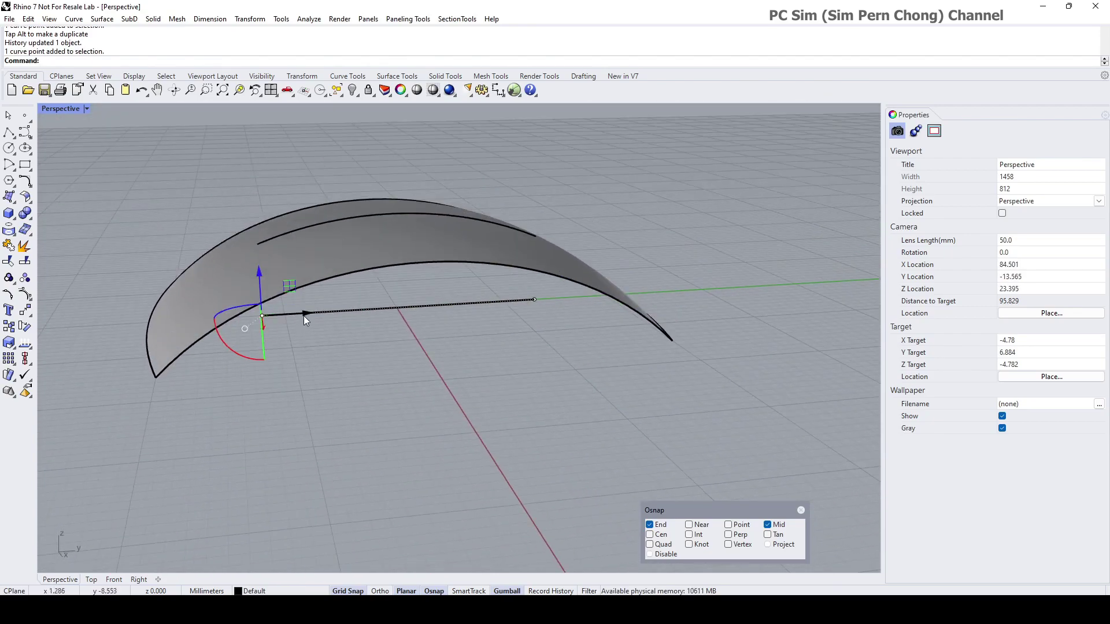
pyautogui.moveTo(304, 315); pyautogui.dragTo(324, 315)
pyautogui.moveTo(324, 314); pyautogui.dragTo(363, 298, button='right')
pyautogui.press('Escape')
pyautogui.scroll(-2, 341, 297)
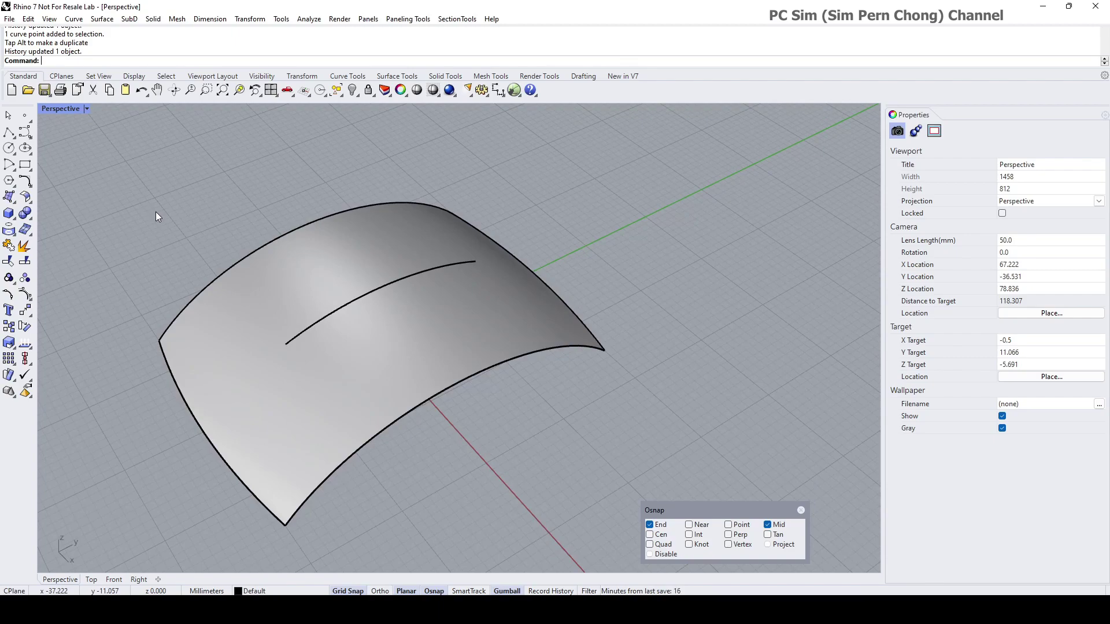
# Step: Measure the length of the curve projected on the surface
pyautogui.write('Length')
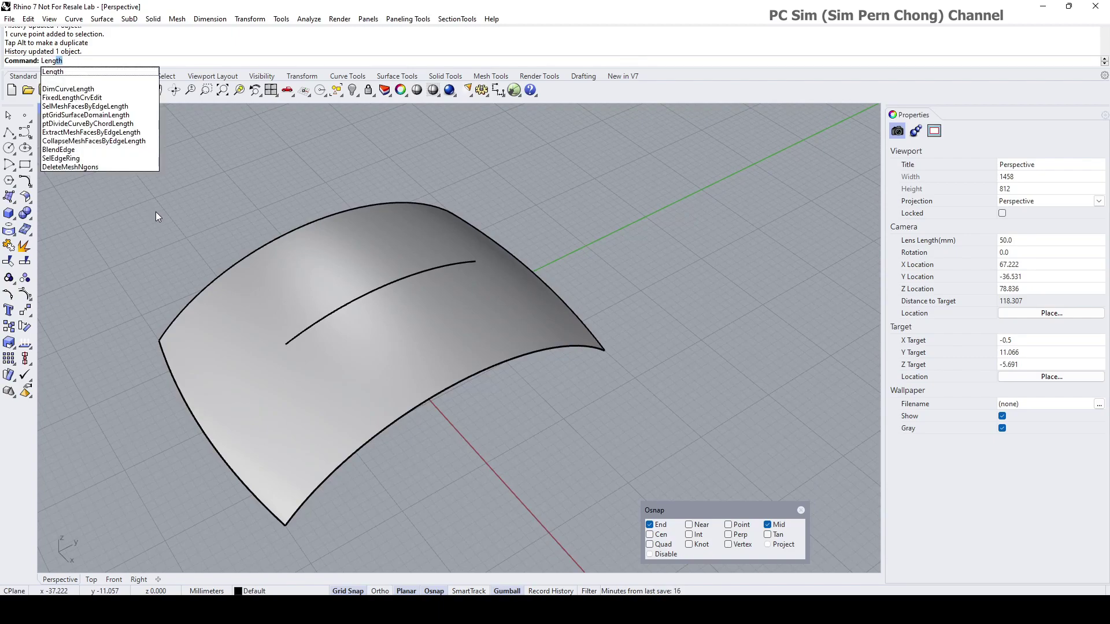
pyautogui.press('Return')
pyautogui.click(290, 340)
pyautogui.press('Return')
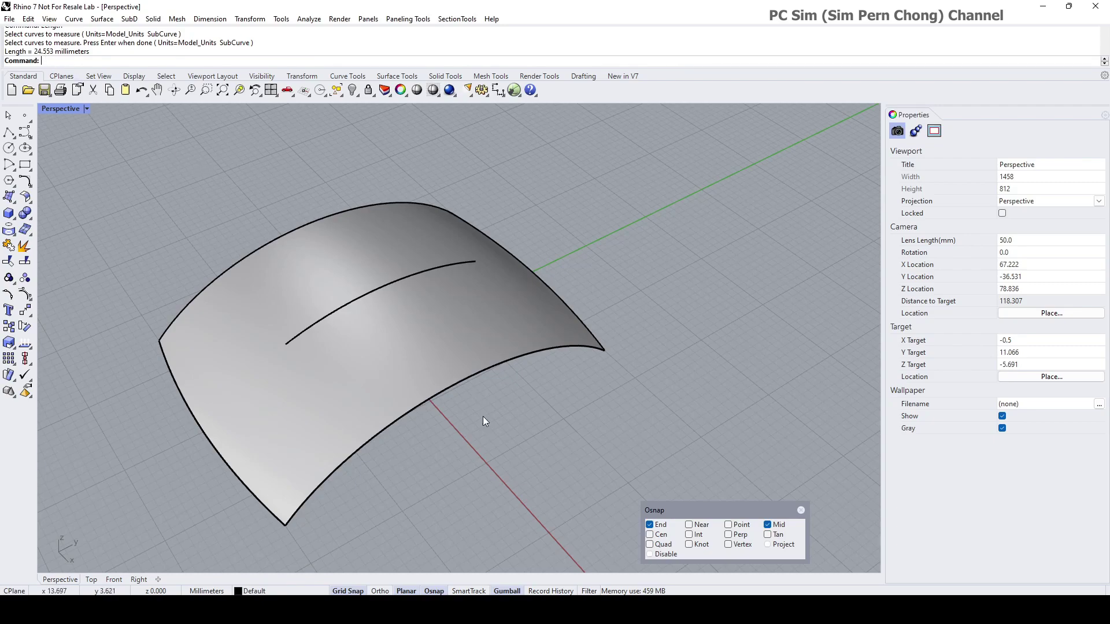
# Step: Place a point beside the surface at X -30, Y 30 and extrude it 24.5 mm along Y into a straight line
pyautogui.keyDown('shift'); pyautogui.moveTo(484, 418); pyautogui.dragTo(420, 354, button='right'); pyautogui.keyUp('shift')
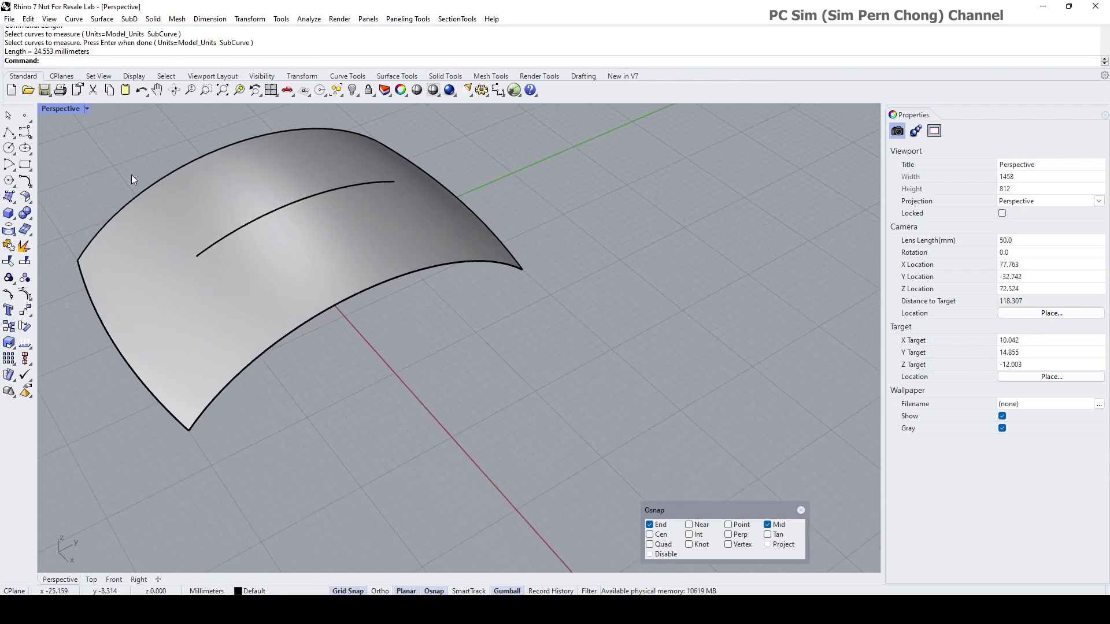
pyautogui.click(24, 115)
pyautogui.moveTo(560, 302); pyautogui.dragTo(506, 327, button='right')
pyautogui.scroll(3, 508, 315)
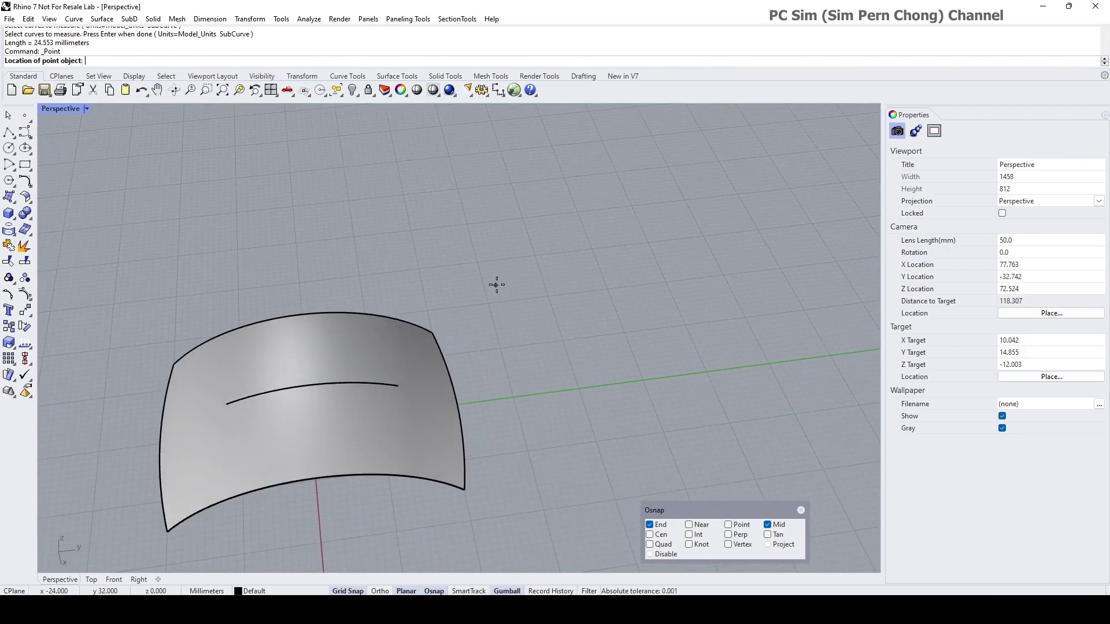
pyautogui.click(476, 262)
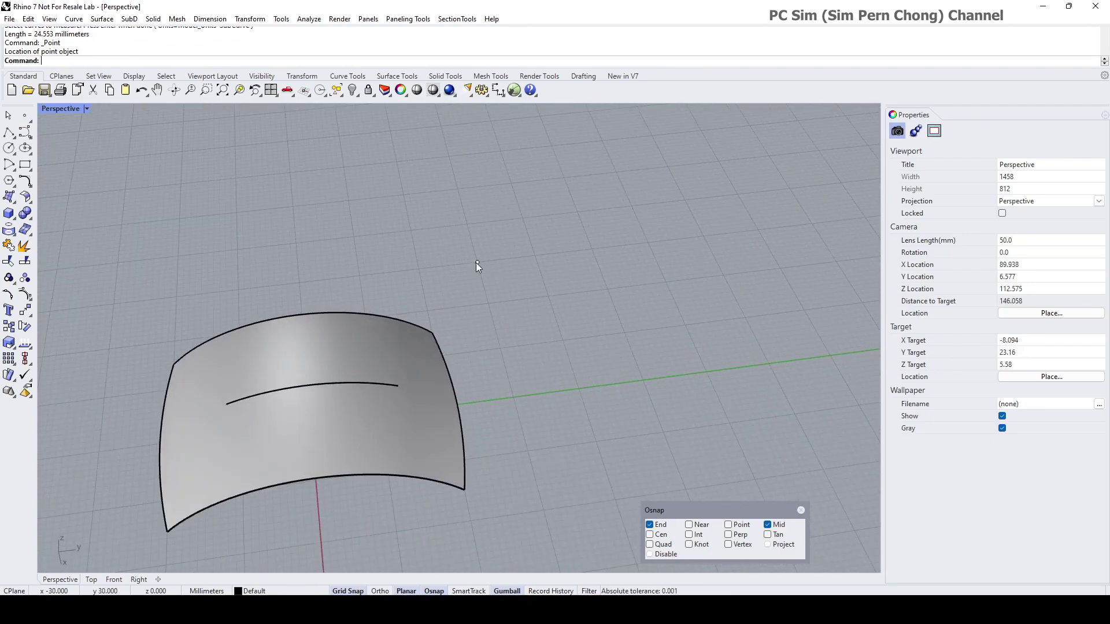
pyautogui.click(478, 262)
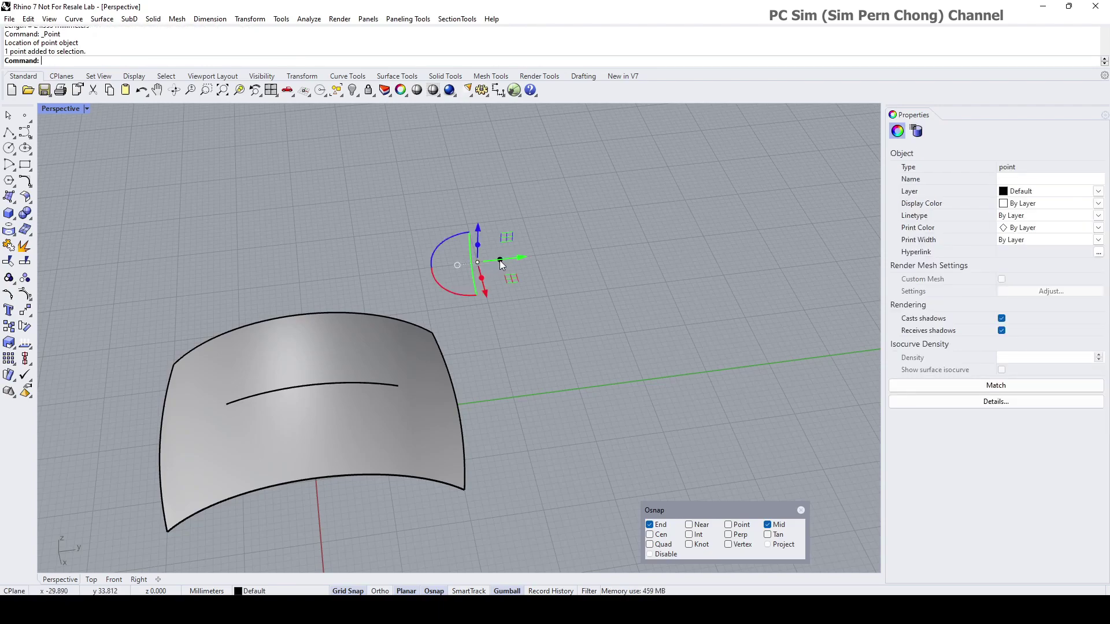
pyautogui.click(500, 262)
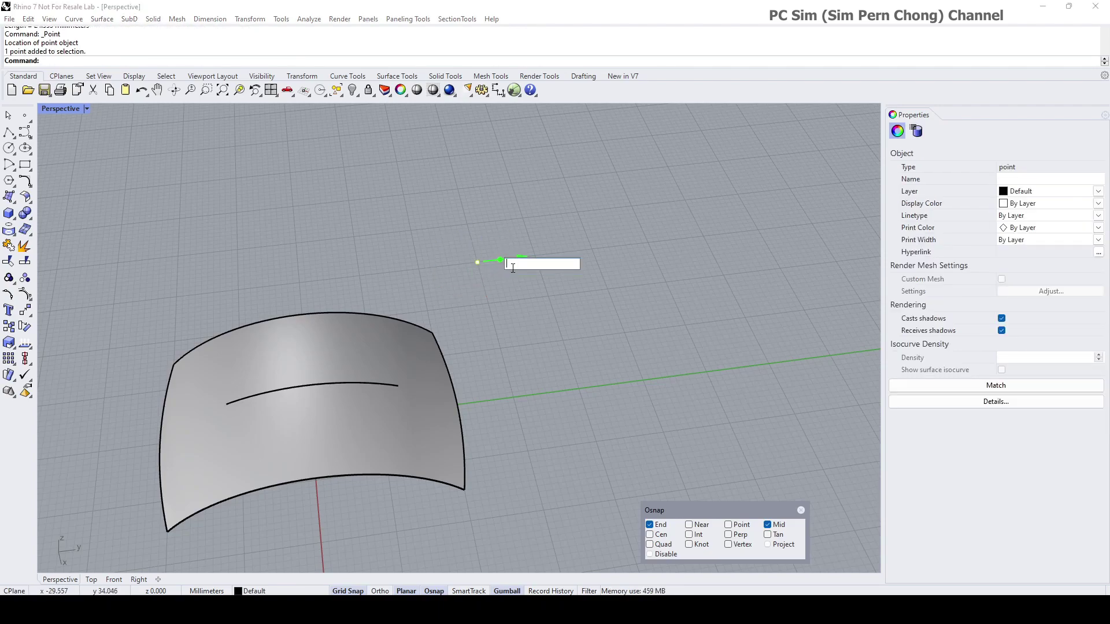
pyautogui.write('24.5')
pyautogui.press('Return')
pyautogui.press('Escape')
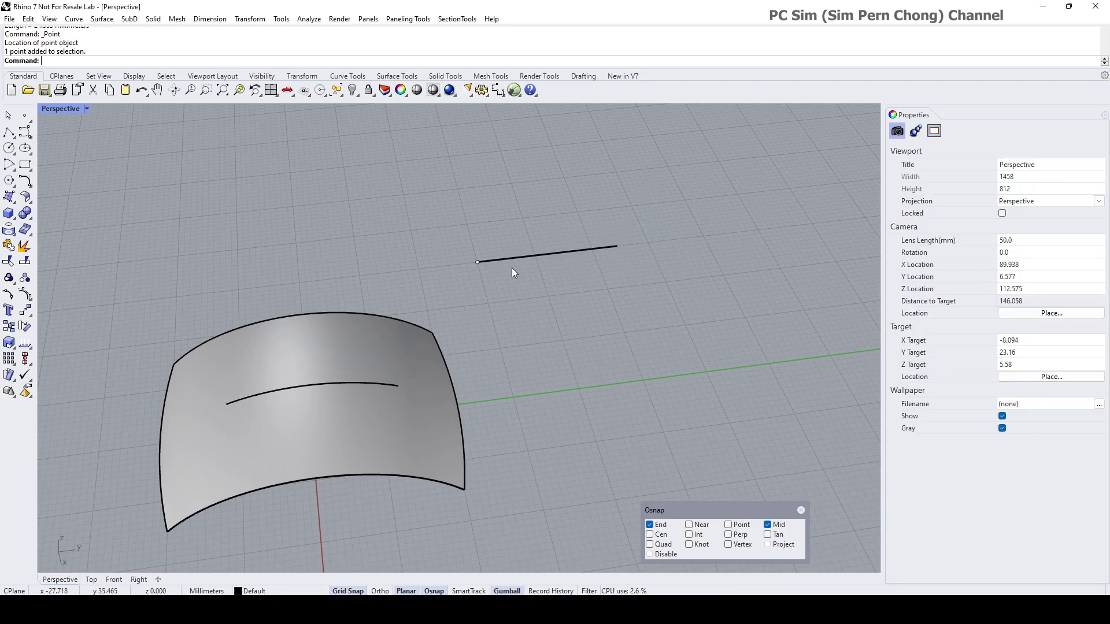
# Step: Delete the leftover point object at the start of the new 24.5 mm line
pyautogui.moveTo(513, 272); pyautogui.dragTo(478, 261, button='right')
pyautogui.scroll(5, 477, 299)
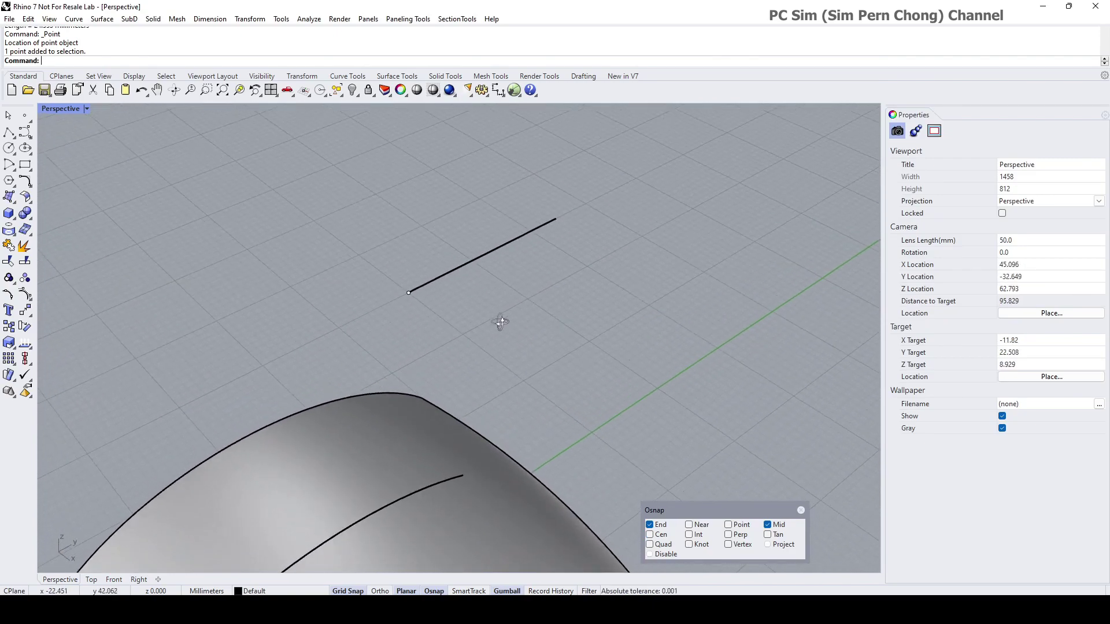
pyautogui.click(390, 278)
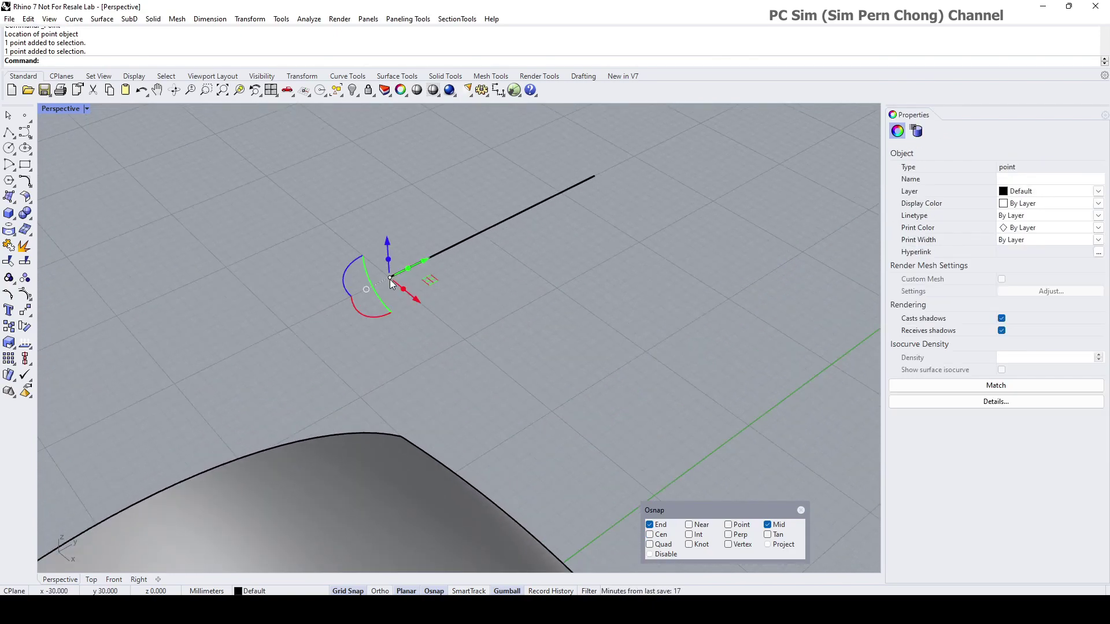
pyautogui.press('Delete')
pyautogui.scroll(-3, 482, 347)
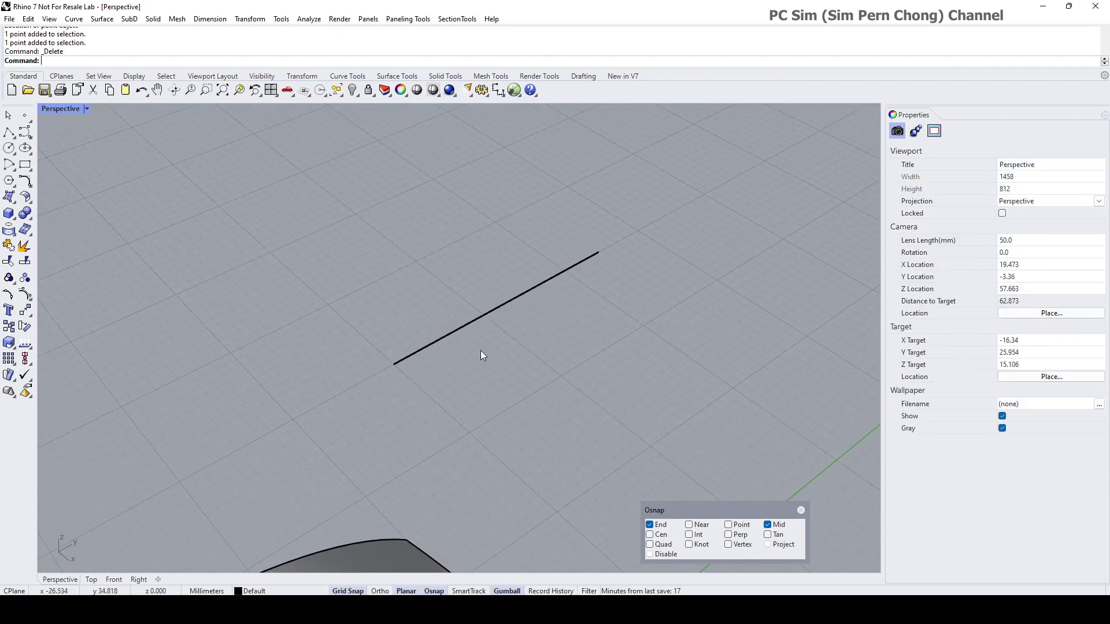
pyautogui.scroll(-2, 462, 350)
# Step: Raise the new straight line 10 mm along Z in the Right view
pyautogui.moveTo(462, 350); pyautogui.dragTo(545, 358, button='right')
pyautogui.click(545, 362)
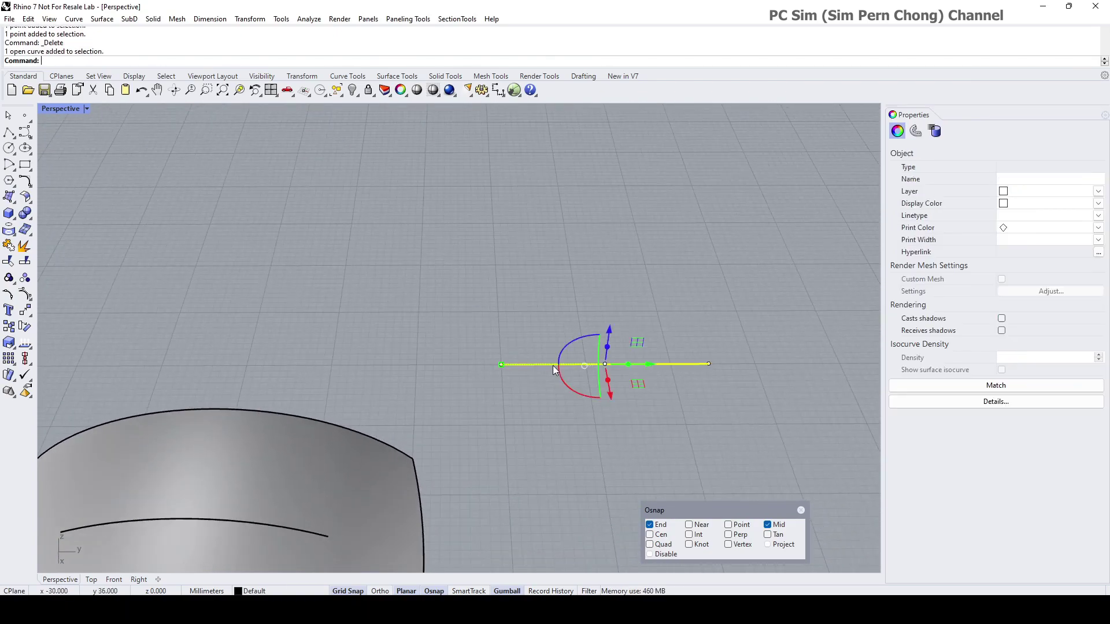
pyautogui.doubleClick(57, 110)
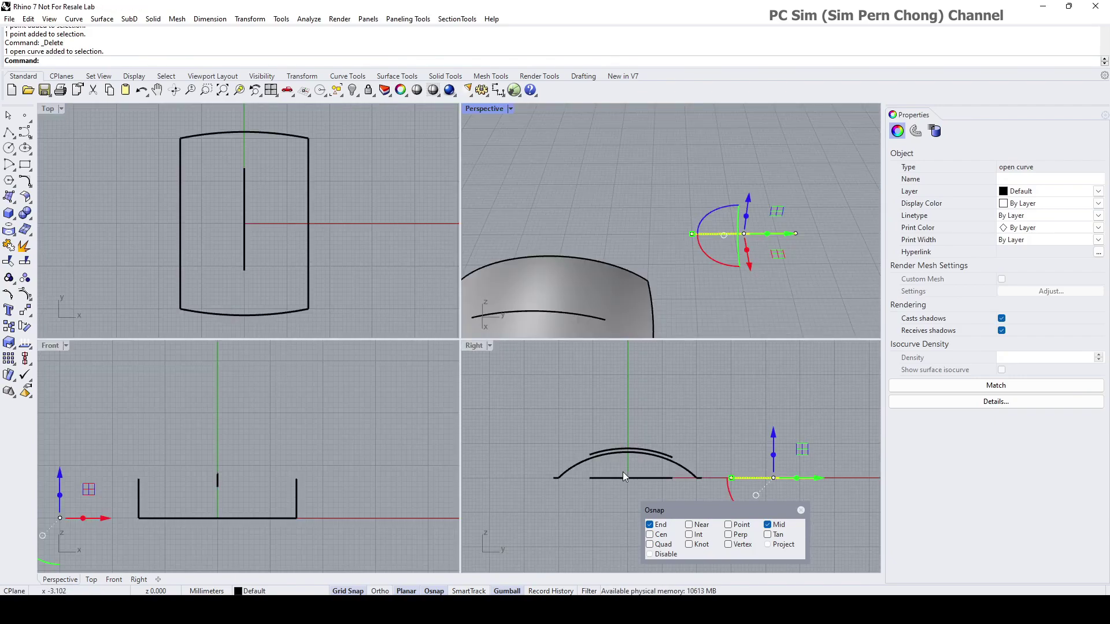
pyautogui.doubleClick(473, 345)
pyautogui.scroll(5, 480, 338)
pyautogui.moveTo(549, 340); pyautogui.dragTo(485, 378, button='right')
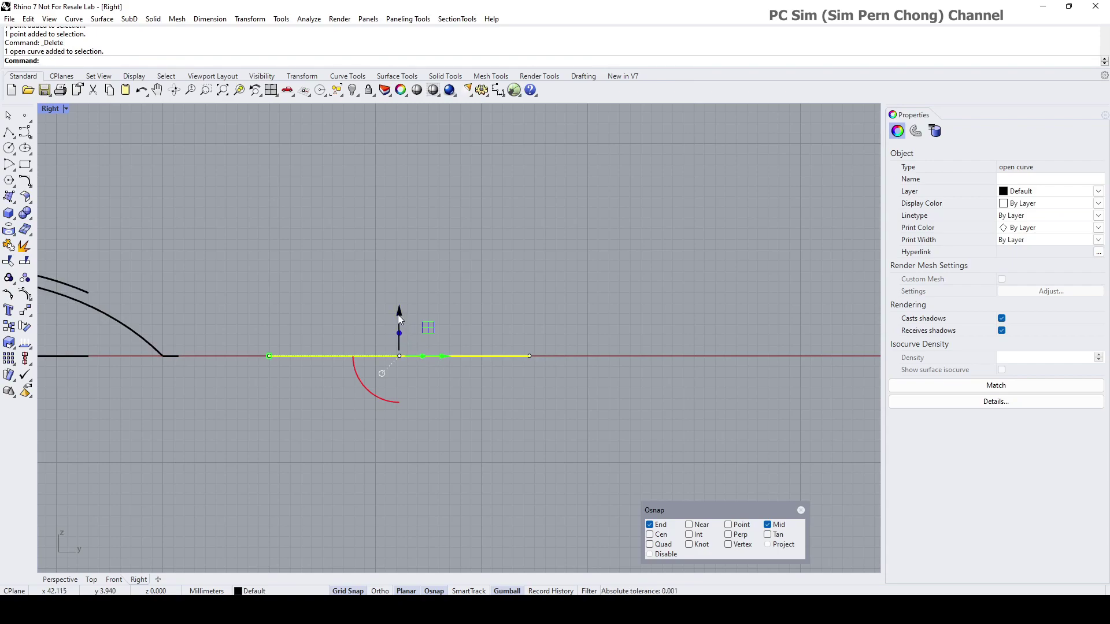
pyautogui.moveTo(399, 317); pyautogui.dragTo(401, 212)
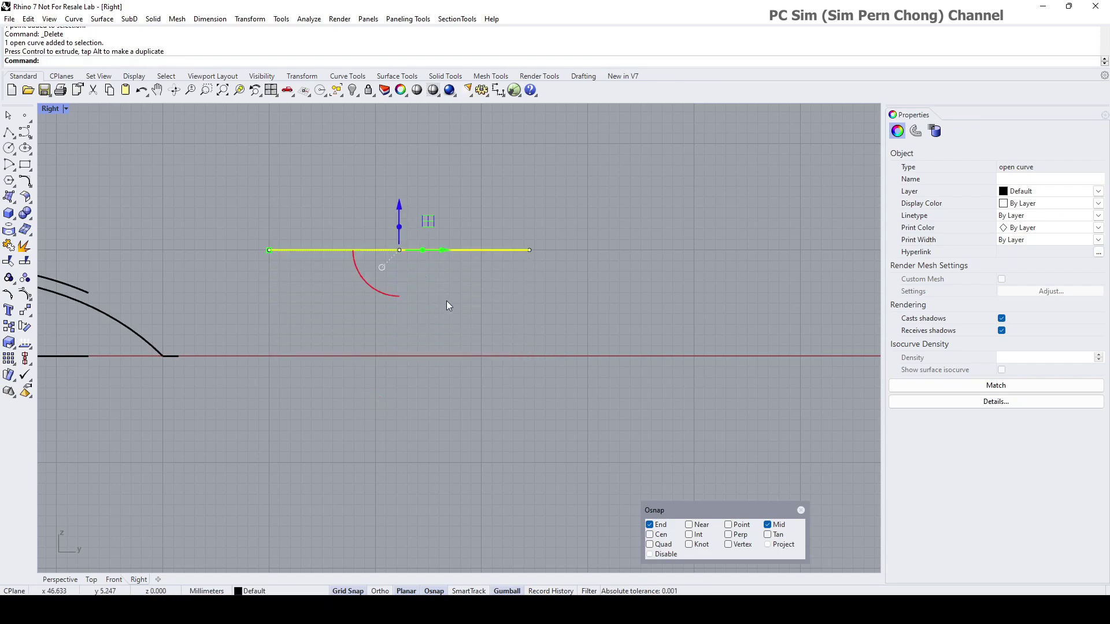
pyautogui.click(450, 299)
# Step: Move the floating Osnap panel closer to the raised line and turn on SmartTrack
pyautogui.moveTo(452, 293); pyautogui.dragTo(446, 362, button='right')
pyautogui.scroll(4, 357, 331)
pyautogui.moveTo(357, 333); pyautogui.dragTo(345, 337, button='right')
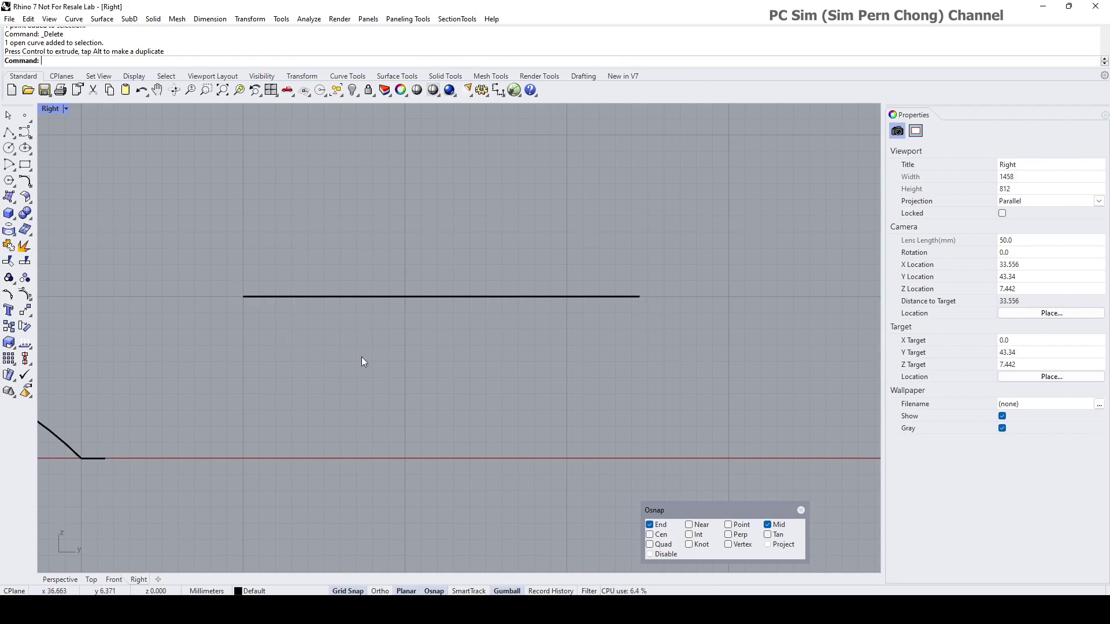
pyautogui.moveTo(365, 358); pyautogui.dragTo(417, 300, button='right')
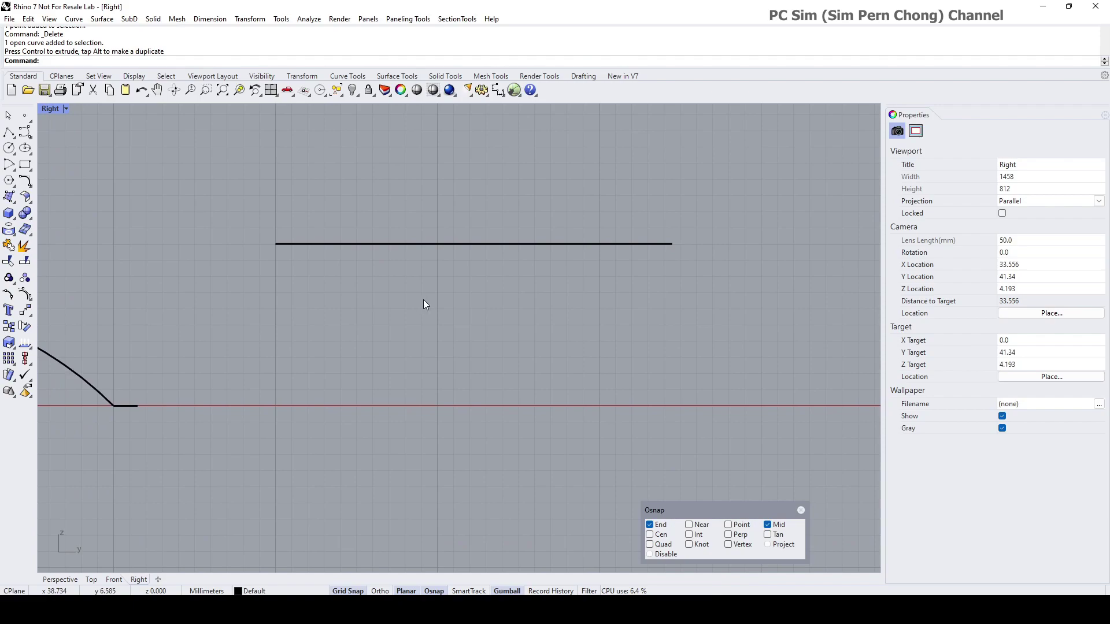
pyautogui.moveTo(746, 514); pyautogui.dragTo(718, 339)
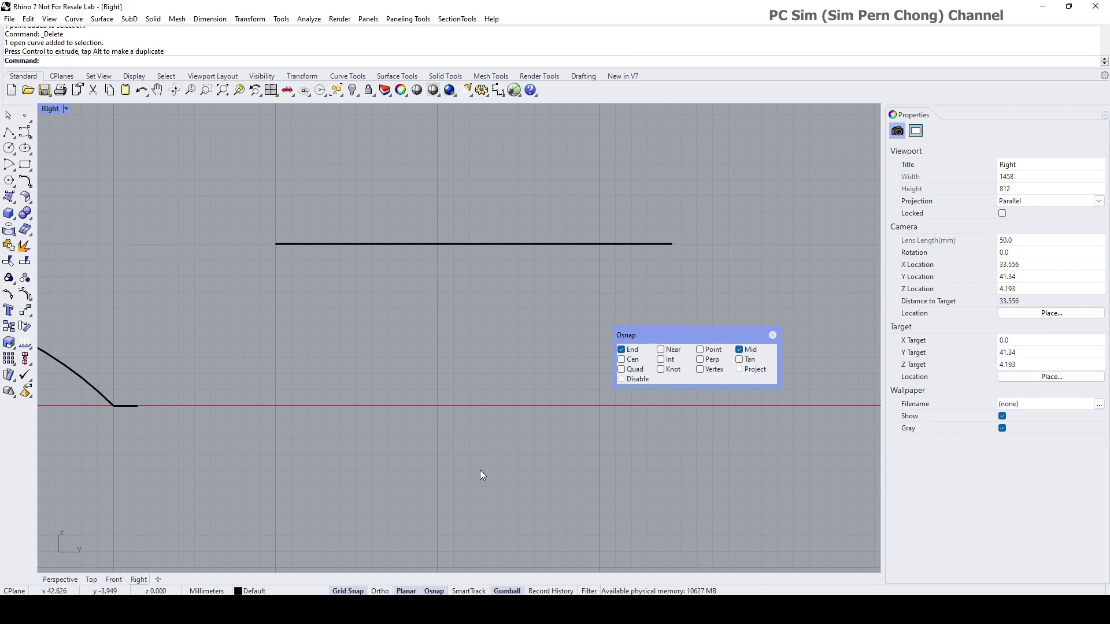
pyautogui.click(469, 591)
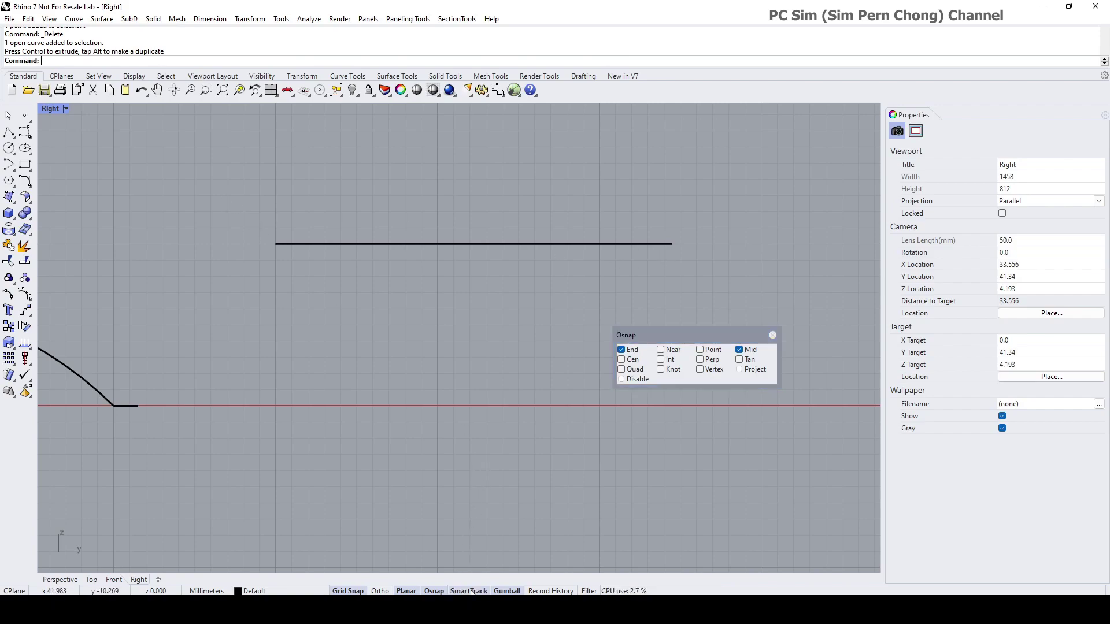
# Step: Draw a degree-3 control point curve from 2 mm below the line's midpoint, through two points level with it, up to the line's start point
pyautogui.click(27, 137)
pyautogui.moveTo(35, 129); pyautogui.dragTo(106, 126)
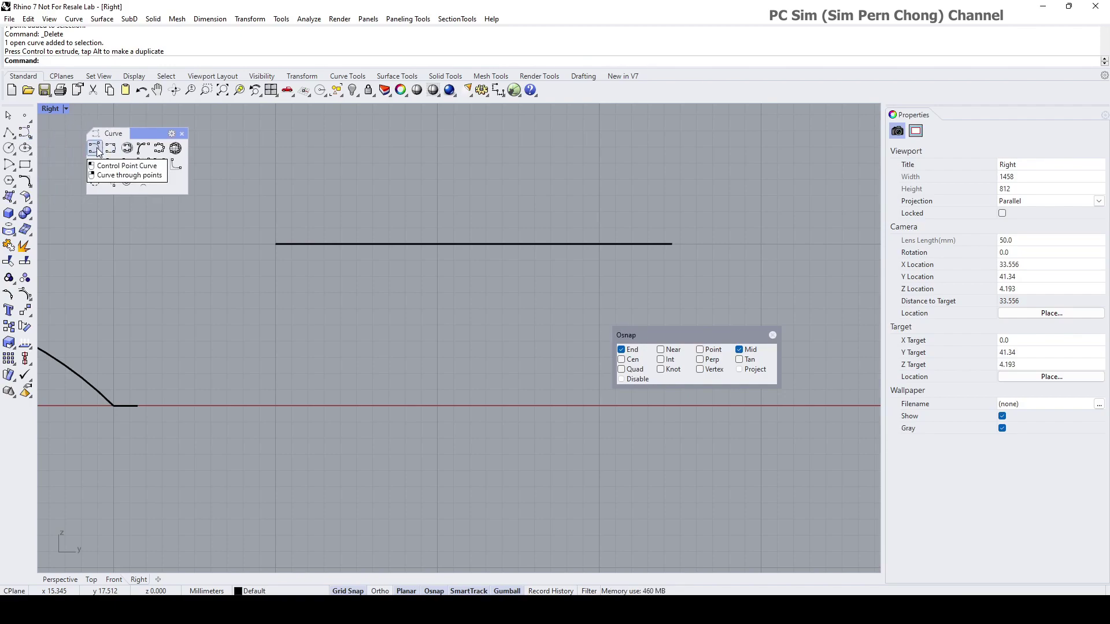
pyautogui.click(96, 149)
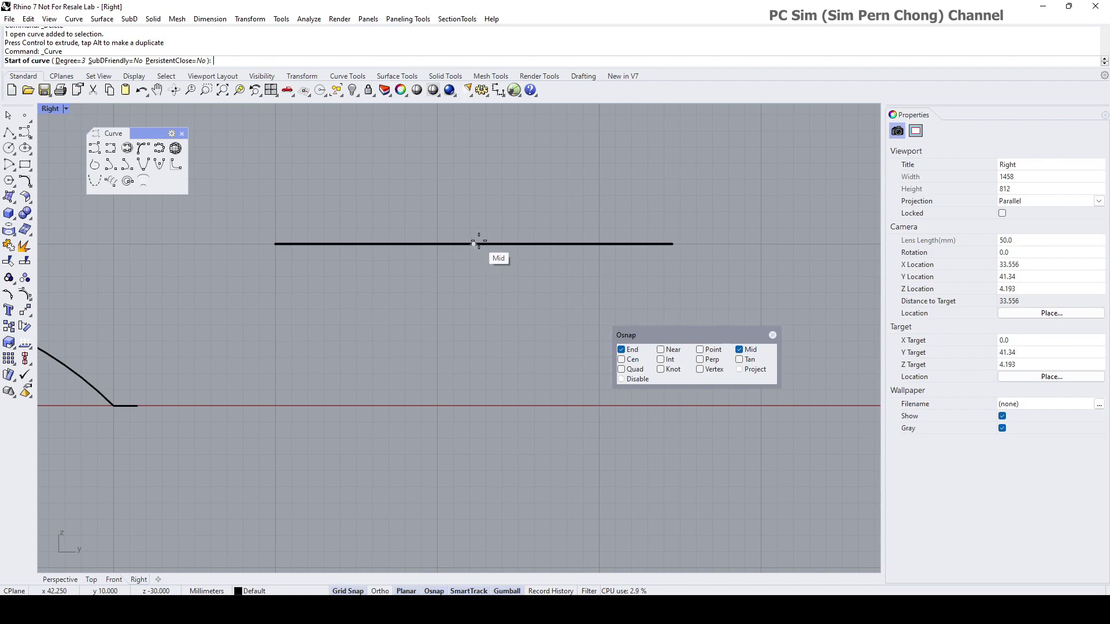
pyautogui.click(474, 276)
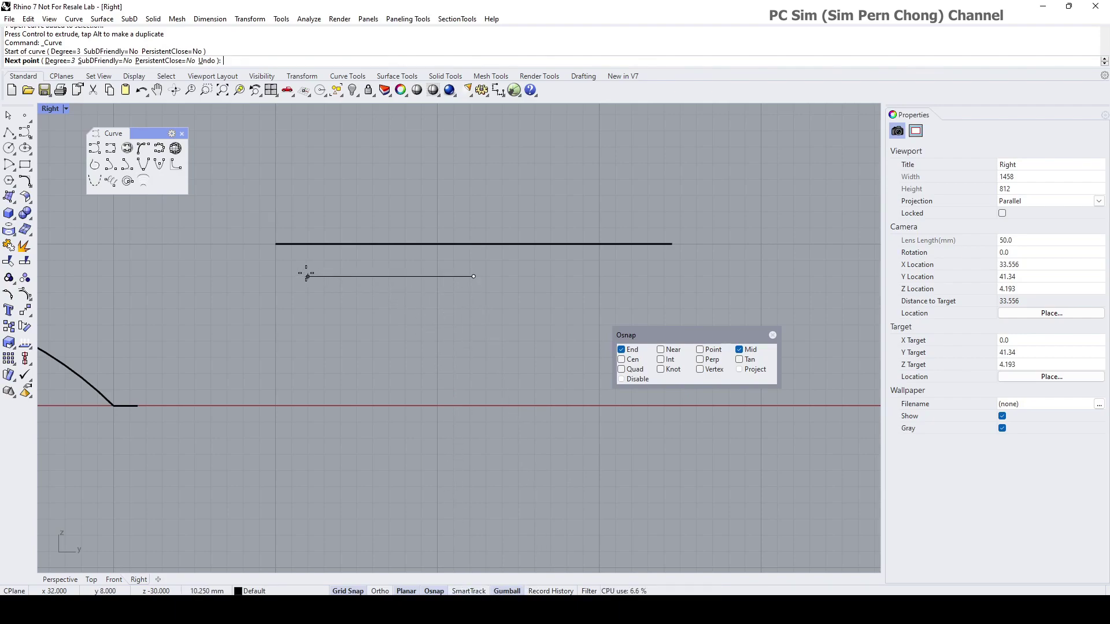
pyautogui.click(325, 276)
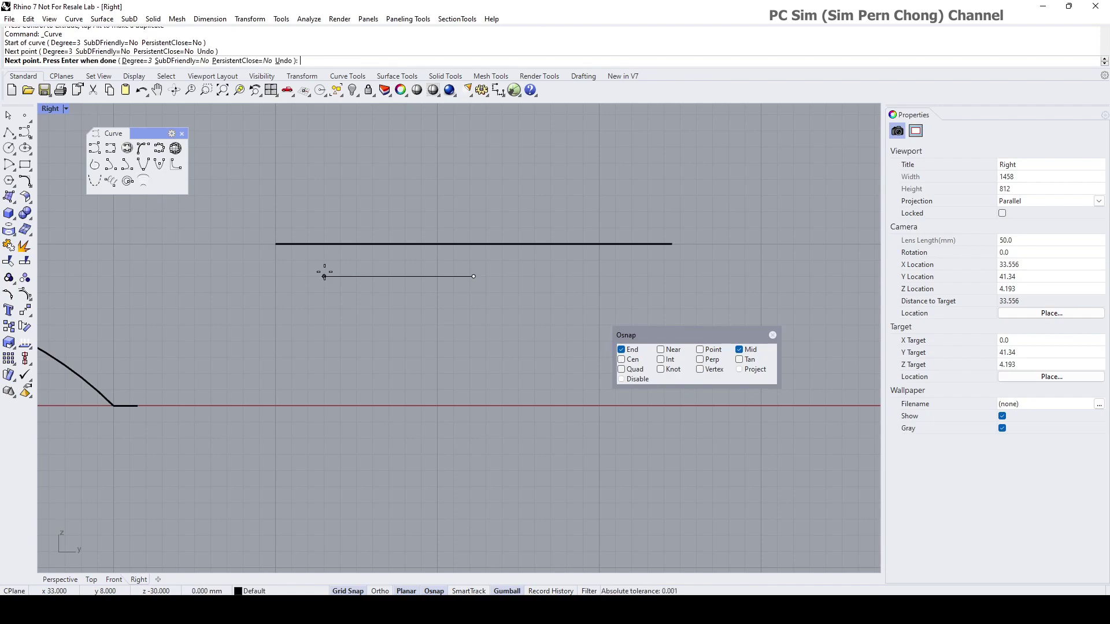
pyautogui.click(276, 274)
pyautogui.click(275, 243)
pyautogui.press('Return')
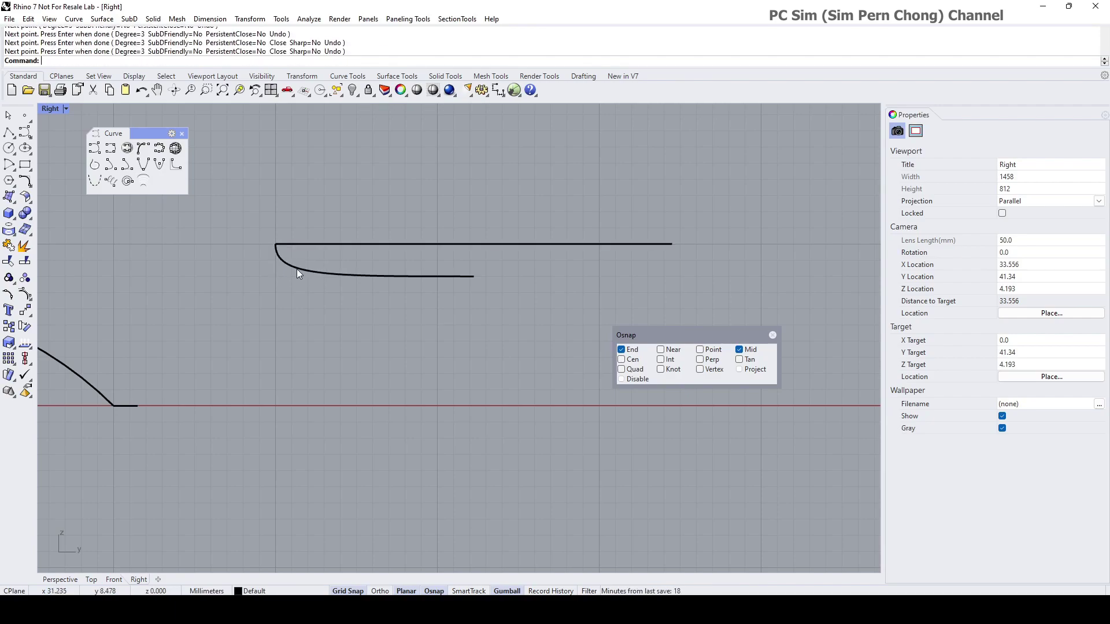
# Step: Select the new half-profile curve and examine its control points at both ends
pyautogui.click(303, 270)
pyautogui.moveTo(347, 301); pyautogui.dragTo(411, 317, button='right')
pyautogui.scroll(3, 421, 310)
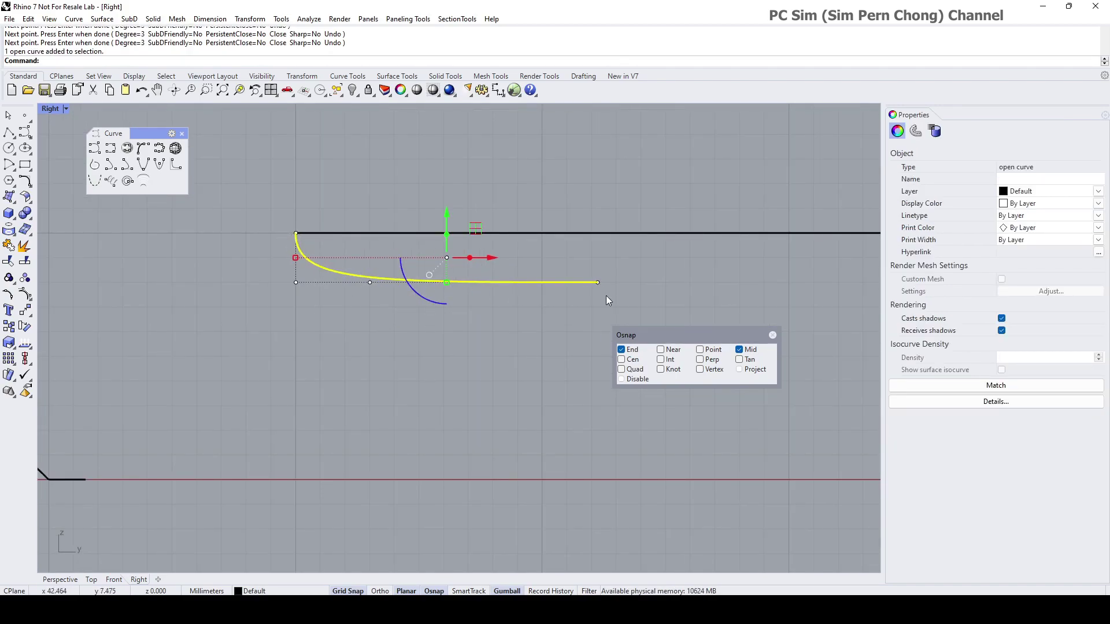
pyautogui.scroll(-2, 525, 293)
pyautogui.moveTo(385, 258); pyautogui.dragTo(310, 256, button='right')
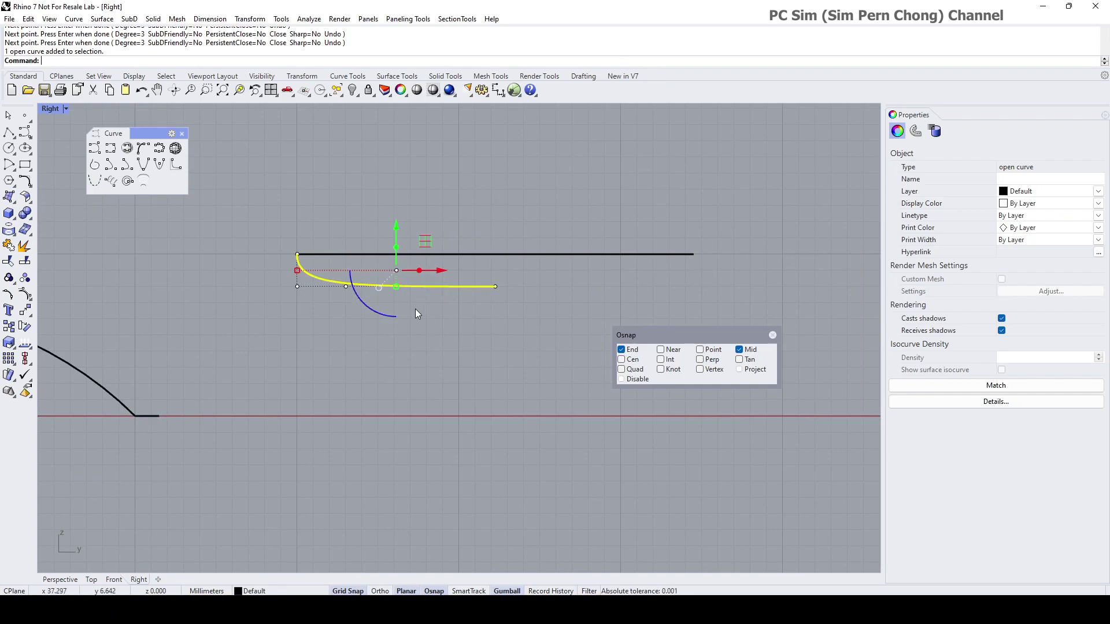
# Step: Insert a knot in the half-profile curve about a third of the way from its flat end at the line's midpoint
pyautogui.moveTo(415, 309); pyautogui.dragTo(423, 269, button='right')
pyautogui.scroll(2, 389, 271)
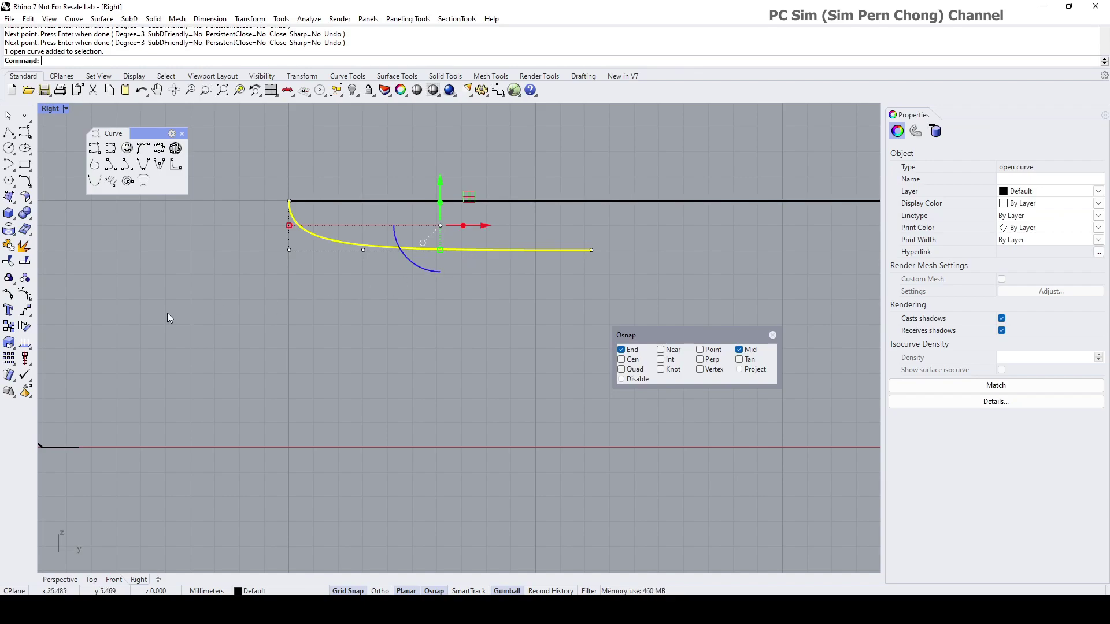
pyautogui.click(26, 297)
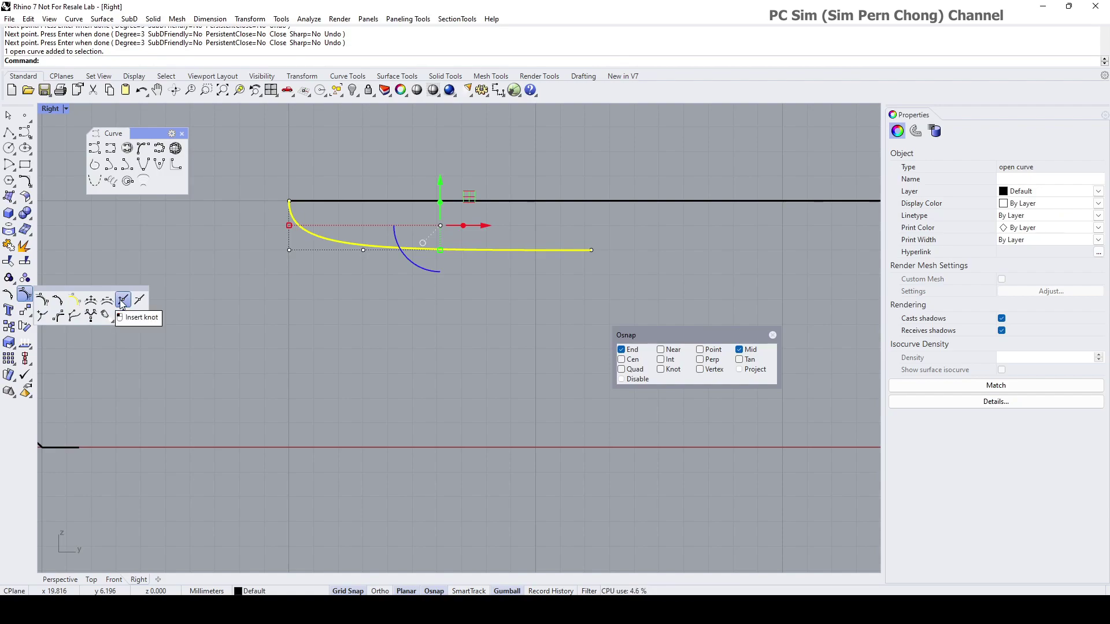
pyautogui.click(121, 318)
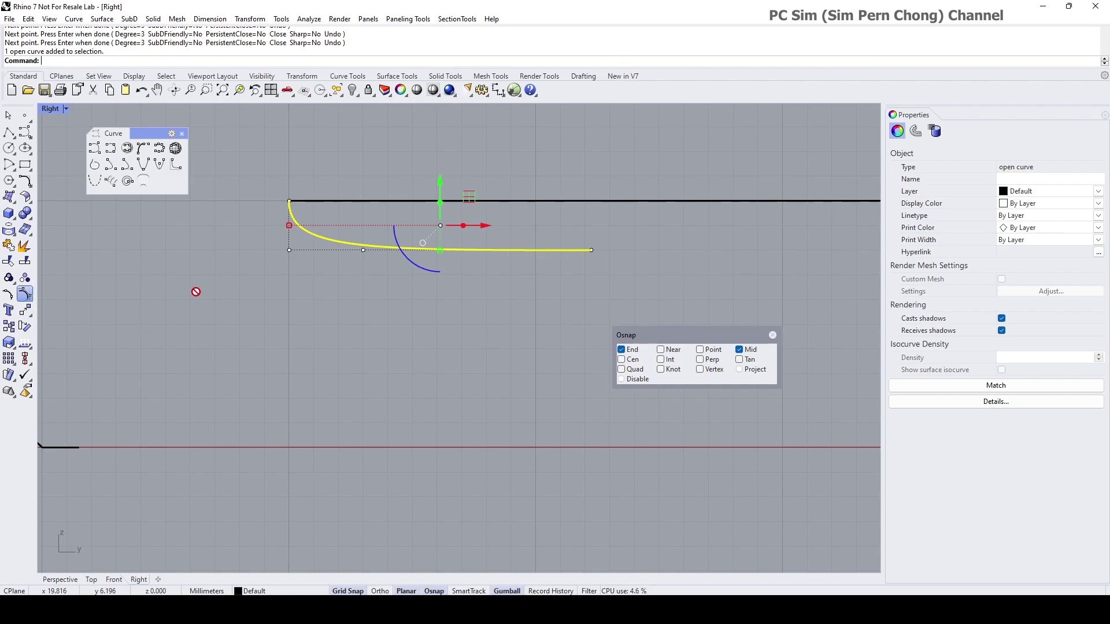
pyautogui.click(484, 250)
pyautogui.press('Return')
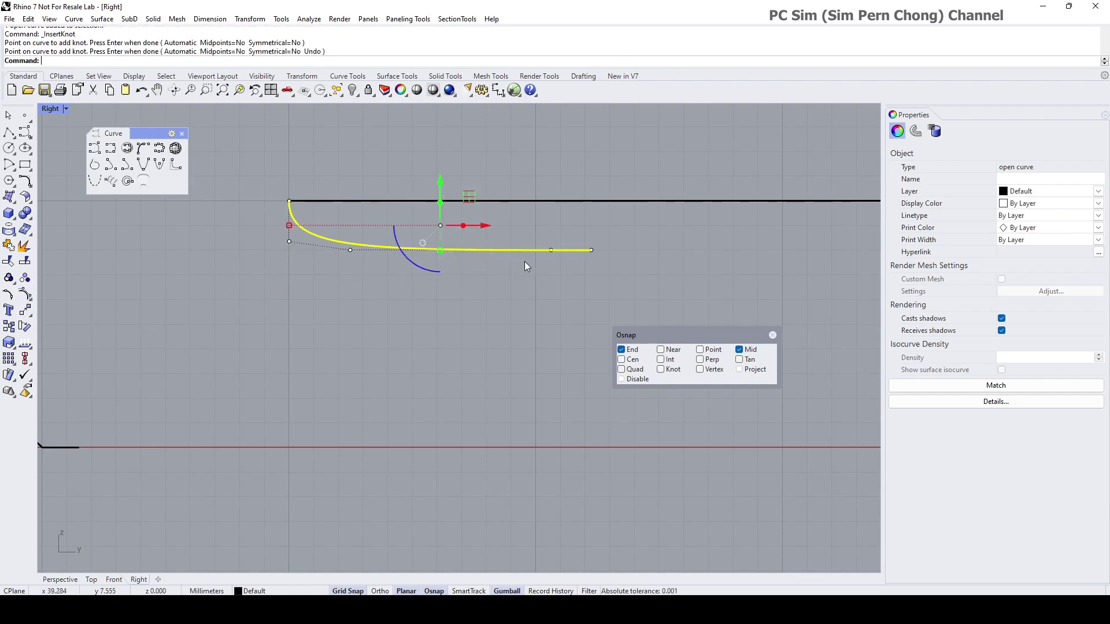
# Step: Move the control point nearest the half-profile's flat end further along the flat bottom, toward the rounded end
pyautogui.click(551, 250)
pyautogui.moveTo(552, 250); pyautogui.dragTo(484, 252)
pyautogui.moveTo(478, 315); pyautogui.dragTo(508, 327, button='right')
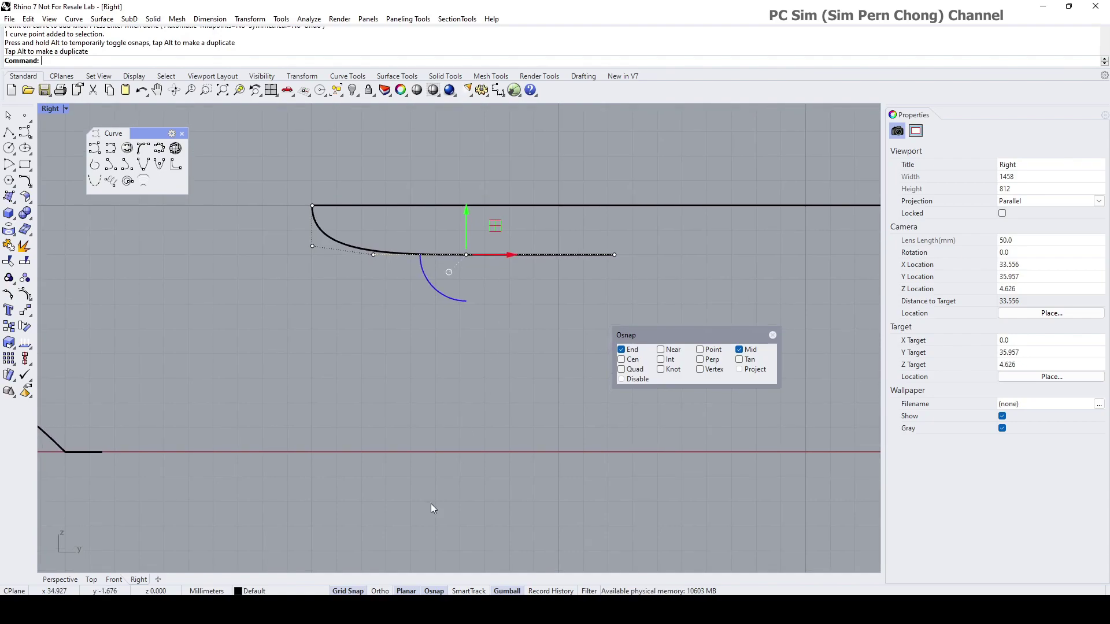
# Step: Turn off Grid Snap and slightly adjust the height of the control point directly below the half-profile's rounded end
pyautogui.click(363, 590)
pyautogui.click(312, 250)
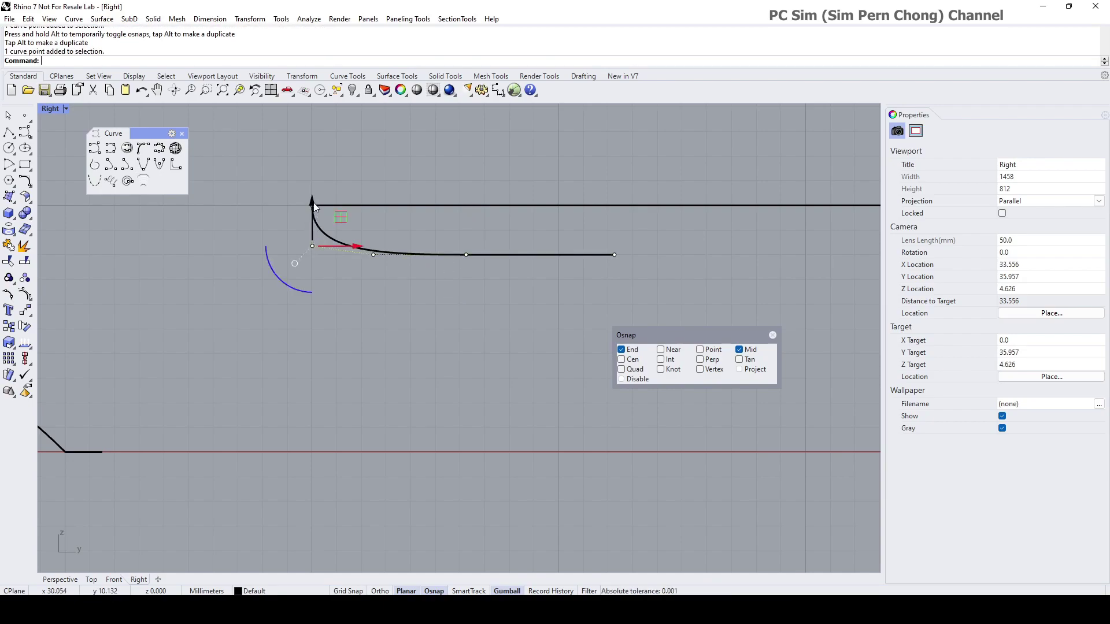
pyautogui.moveTo(313, 202)
pyautogui.mouseDown()
pyautogui.moveTo(315, 164)
pyautogui.moveTo(314, 205)
pyautogui.mouseUp()
pyautogui.click(369, 279)
pyautogui.scroll(-4, 369, 279)
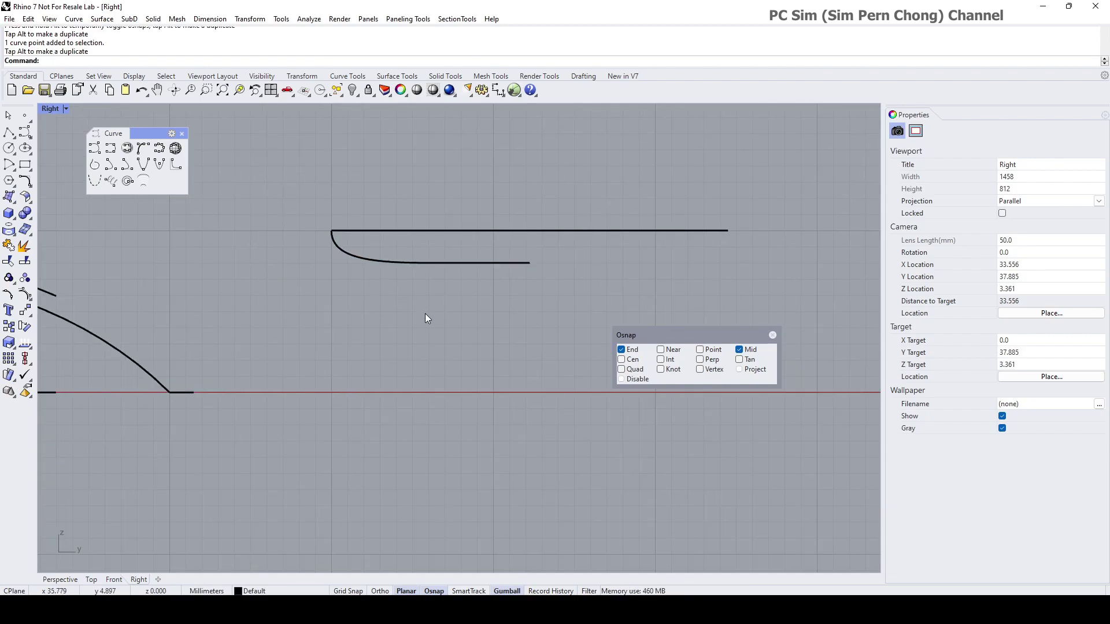
# Step: Mirror the half-profile curve about a vertical plane through its flat end below the line's midpoint
pyautogui.moveTo(428, 272); pyautogui.dragTo(380, 279, button='right')
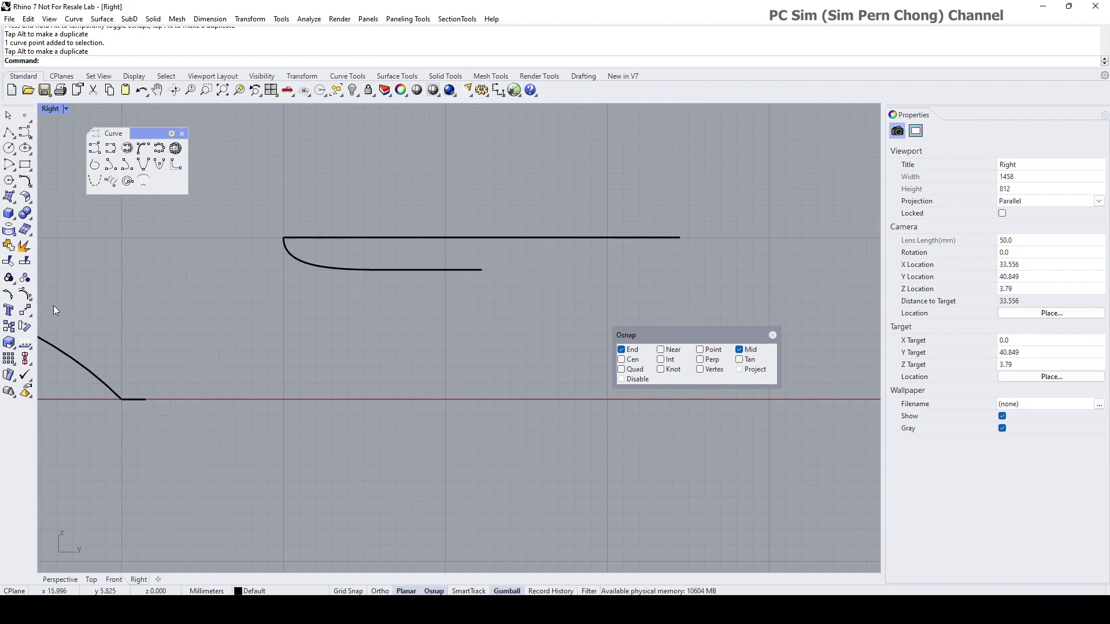
pyautogui.click(25, 310)
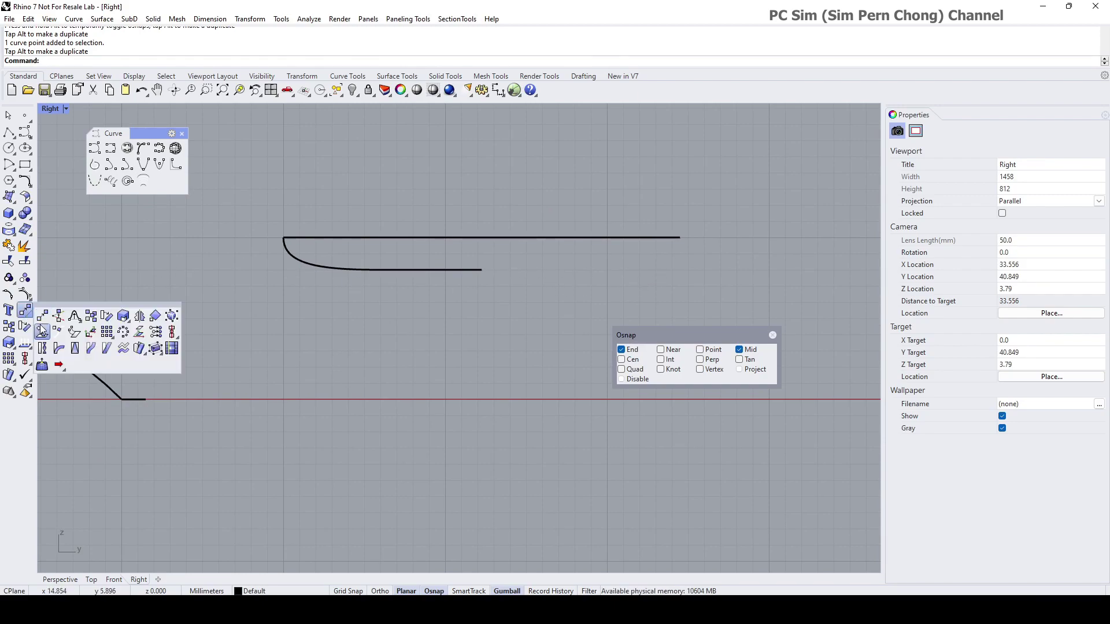
pyautogui.click(129, 333)
pyautogui.click(404, 269)
pyautogui.press('Return')
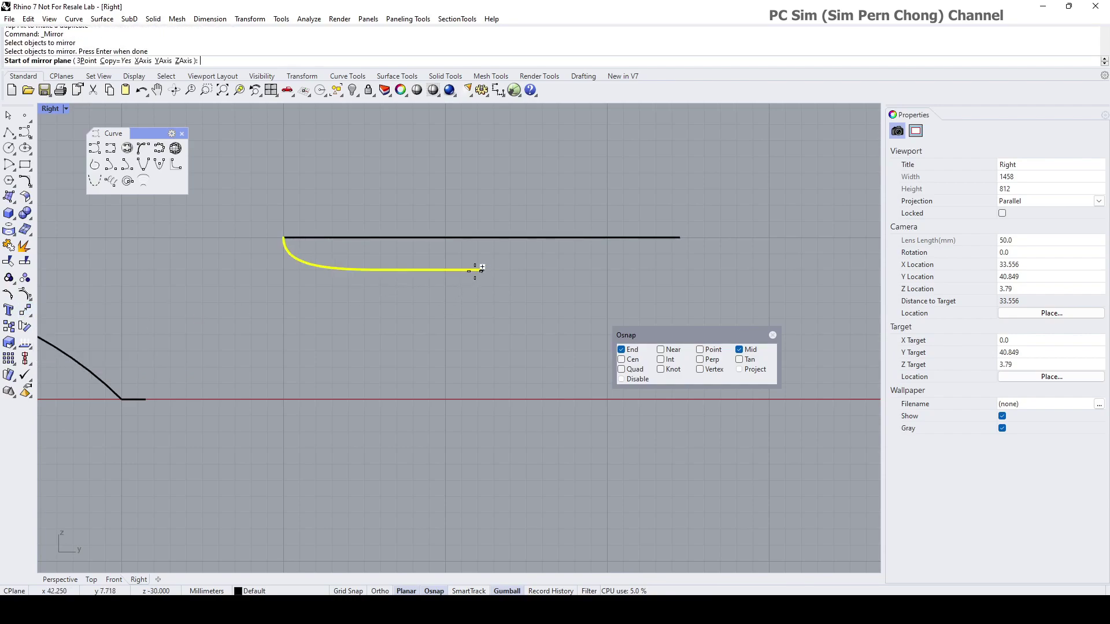
pyautogui.click(482, 268)
pyautogui.click(490, 323)
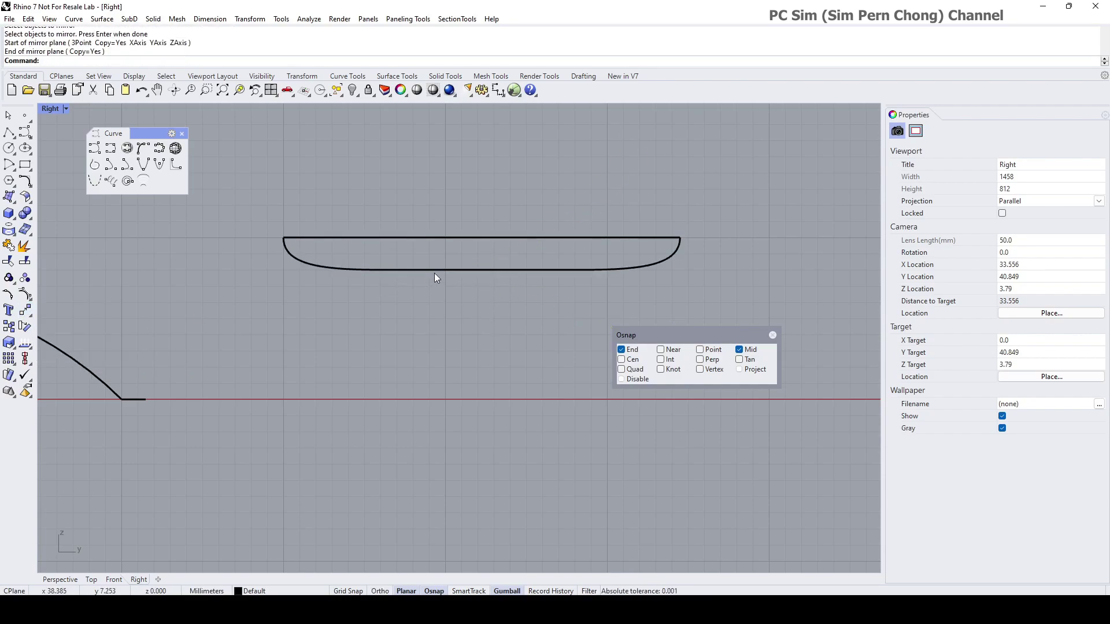
# Step: Join the original half-profile and its mirrored copy into one curve
pyautogui.click(16, 264)
pyautogui.click(310, 267)
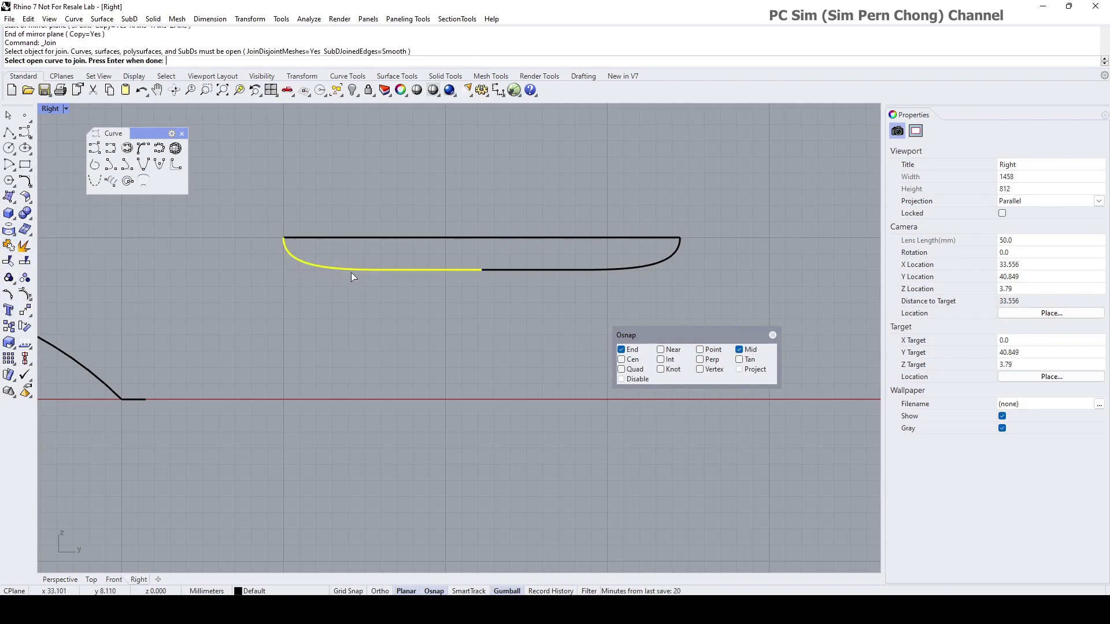
pyautogui.click(538, 268)
pyautogui.press('Return')
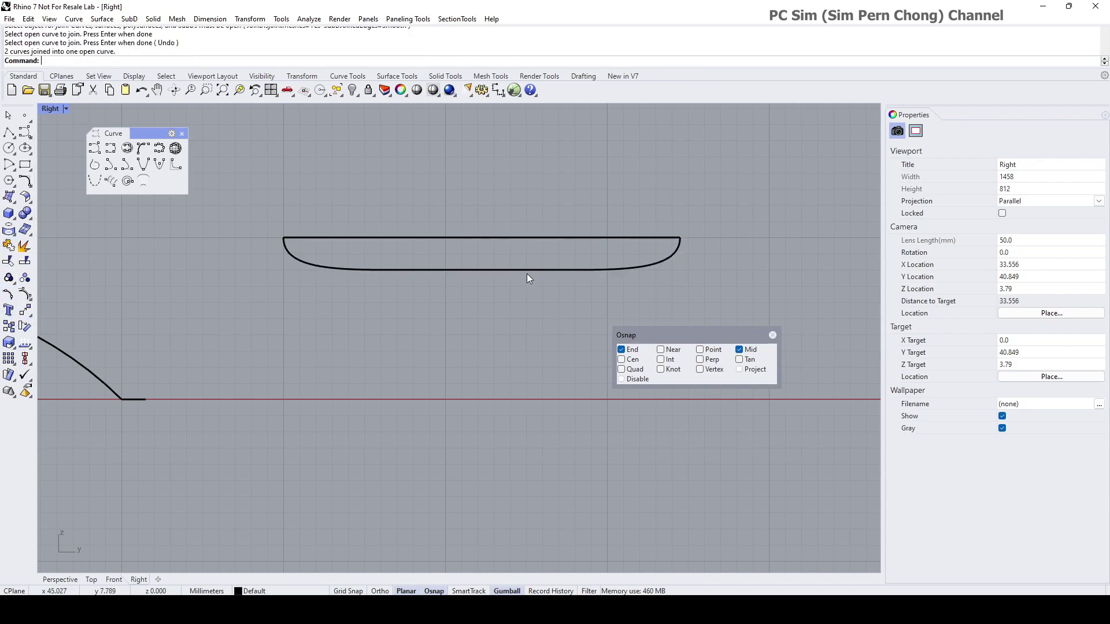
# Step: Delete the control point at the middle of the joined profile curve and select the curve to check its remaining points
pyautogui.click(523, 269)
pyautogui.scroll(5, 514, 293)
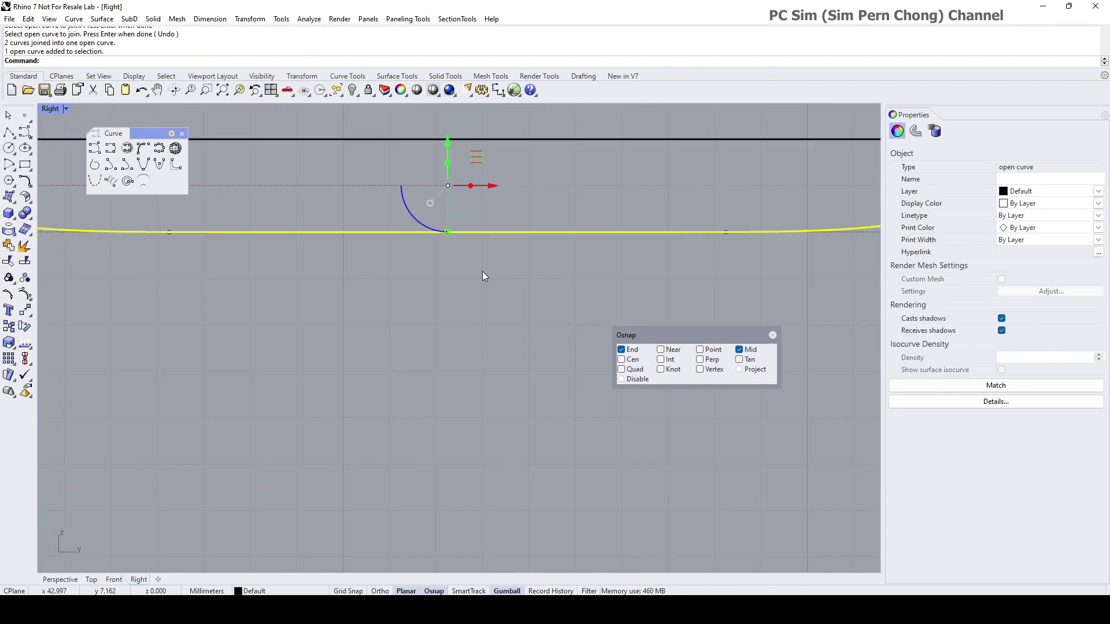
pyautogui.click(448, 233)
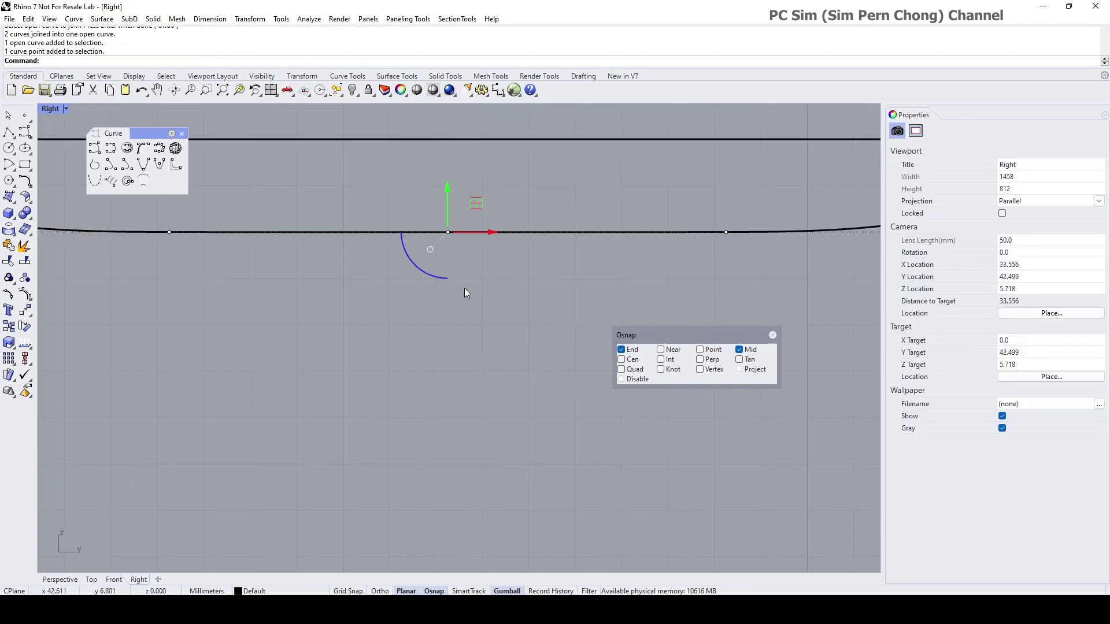
pyautogui.press('Delete')
pyautogui.scroll(-5, 464, 288)
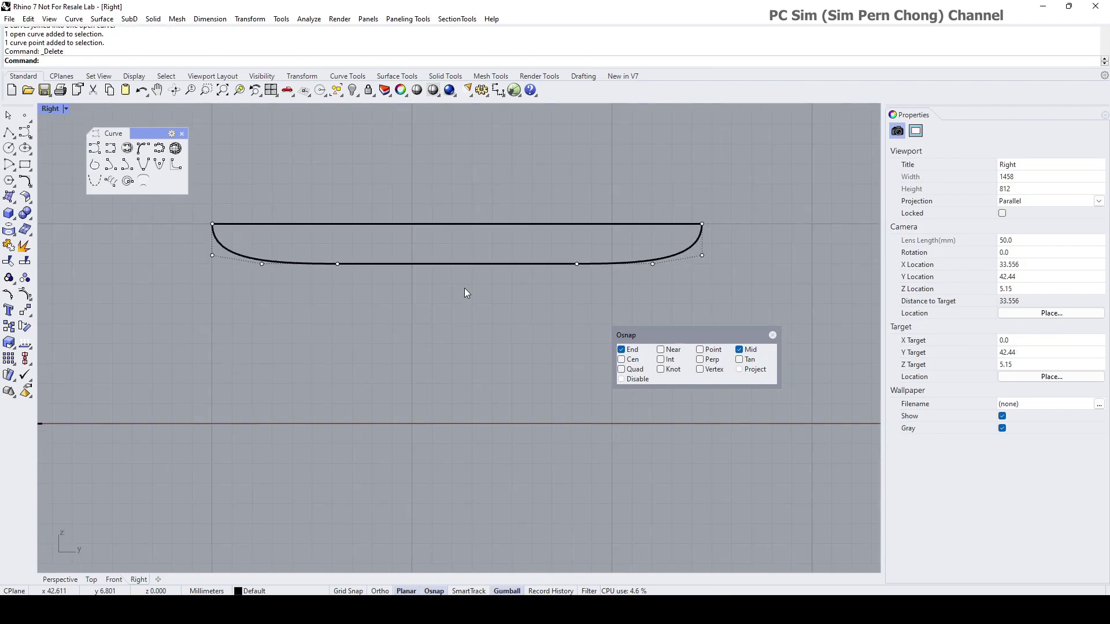
pyautogui.click(388, 264)
pyautogui.moveTo(390, 303); pyautogui.dragTo(375, 329, button='right')
# Step: Examine the completed profile curve and its straight line in the maximized Perspective view
pyautogui.doubleClick(45, 110)
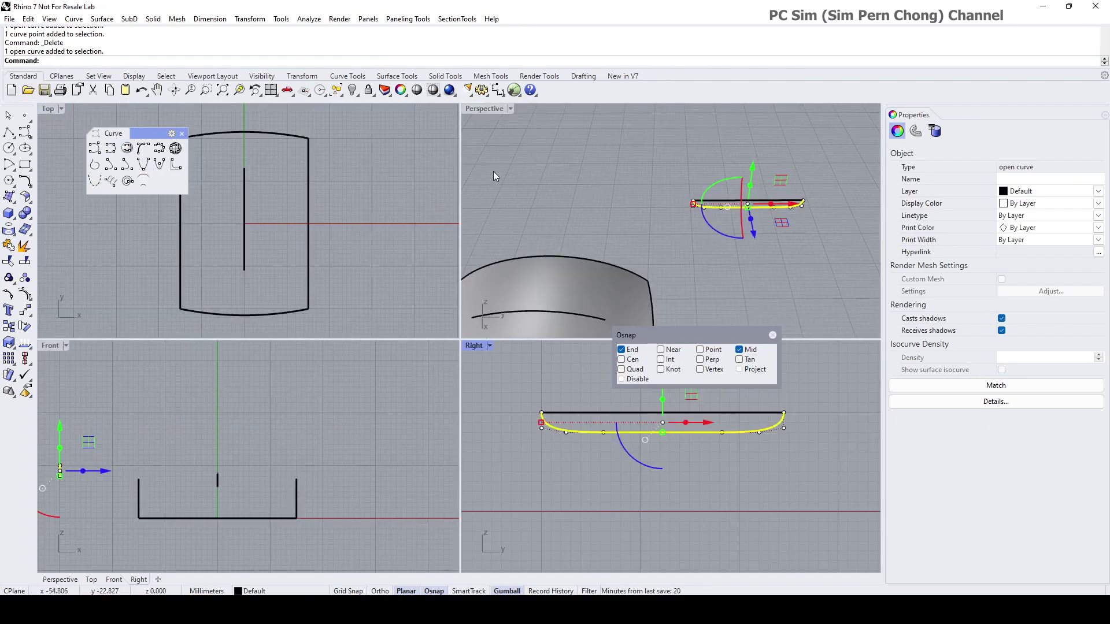
pyautogui.doubleClick(470, 110)
pyautogui.scroll(3, 500, 288)
pyautogui.moveTo(498, 283)
pyautogui.mouseDown(button='right')
pyautogui.moveTo(477, 301)
pyautogui.moveTo(570, 255)
pyautogui.moveTo(512, 275)
pyautogui.mouseUp(button='right')
pyautogui.click(512, 275)
pyautogui.press('Escape')
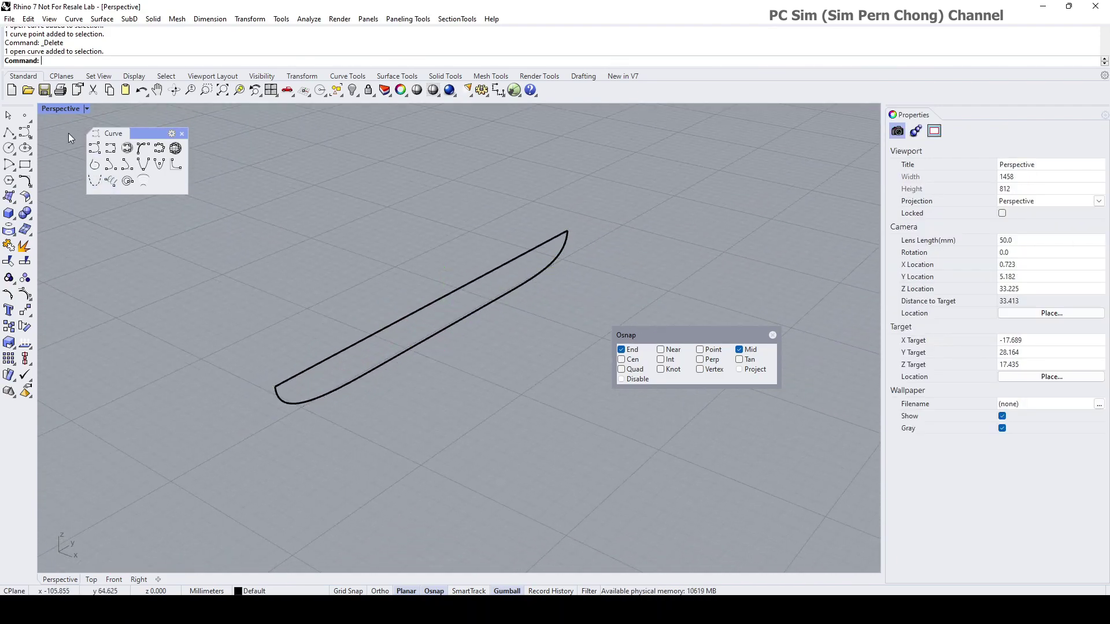
pyautogui.doubleClick(50, 110)
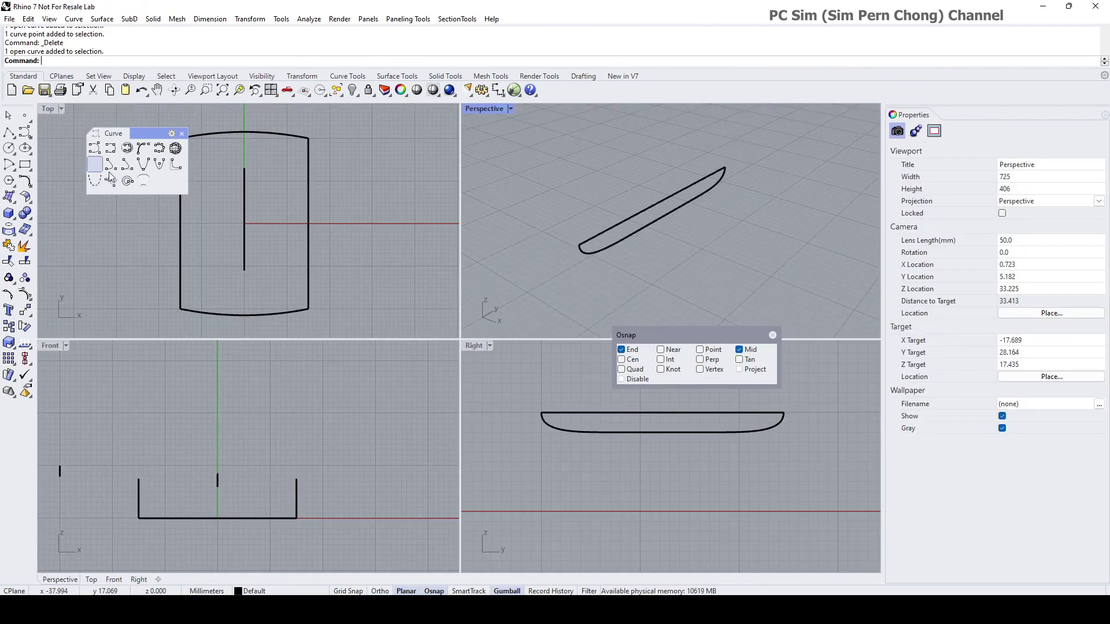
pyautogui.doubleClick(470, 109)
pyautogui.keyDown('shift'); pyautogui.moveTo(467, 140); pyautogui.dragTo(438, 276, button='right'); pyautogui.keyUp('shift')
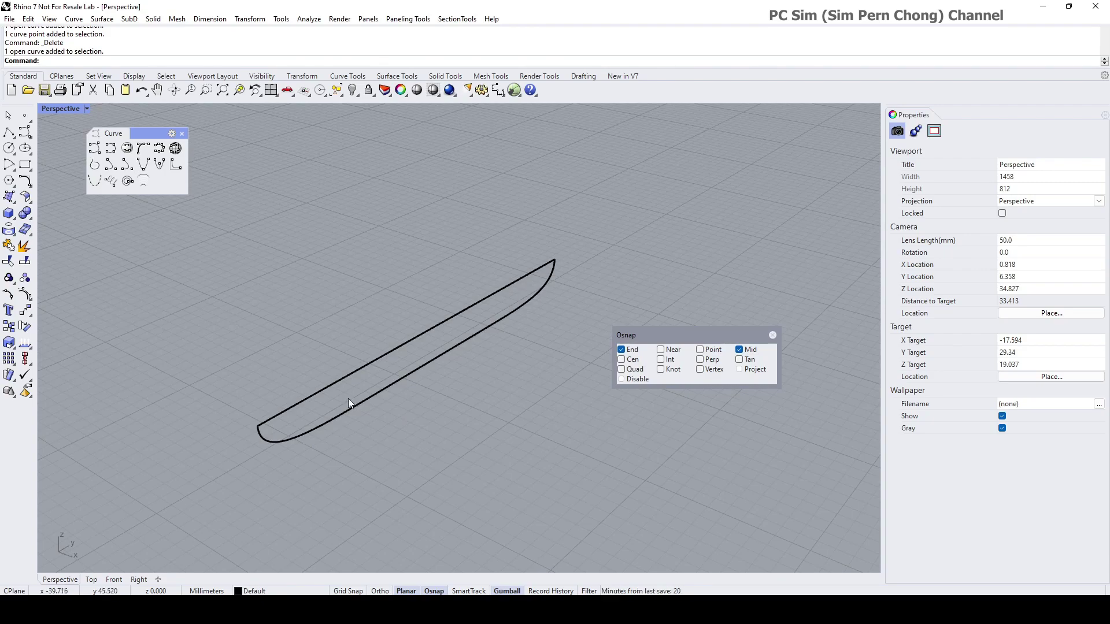
# Step: Revolve the profile curve 360 degrees about the straight line's two endpoints, starting at angle 0
pyautogui.click(13, 199)
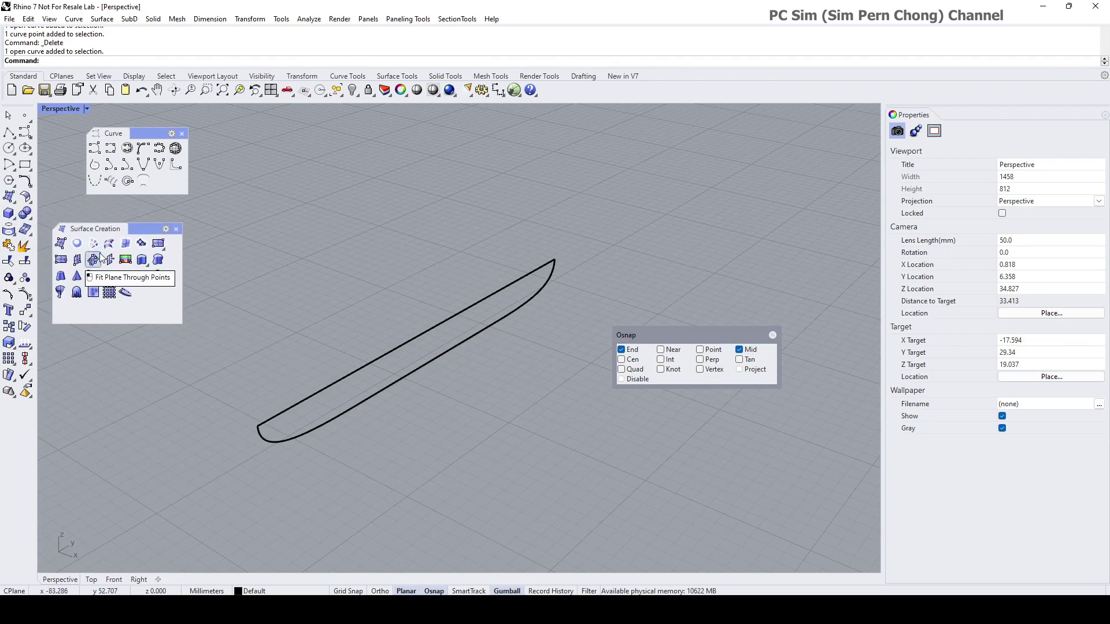
pyautogui.click(61, 293)
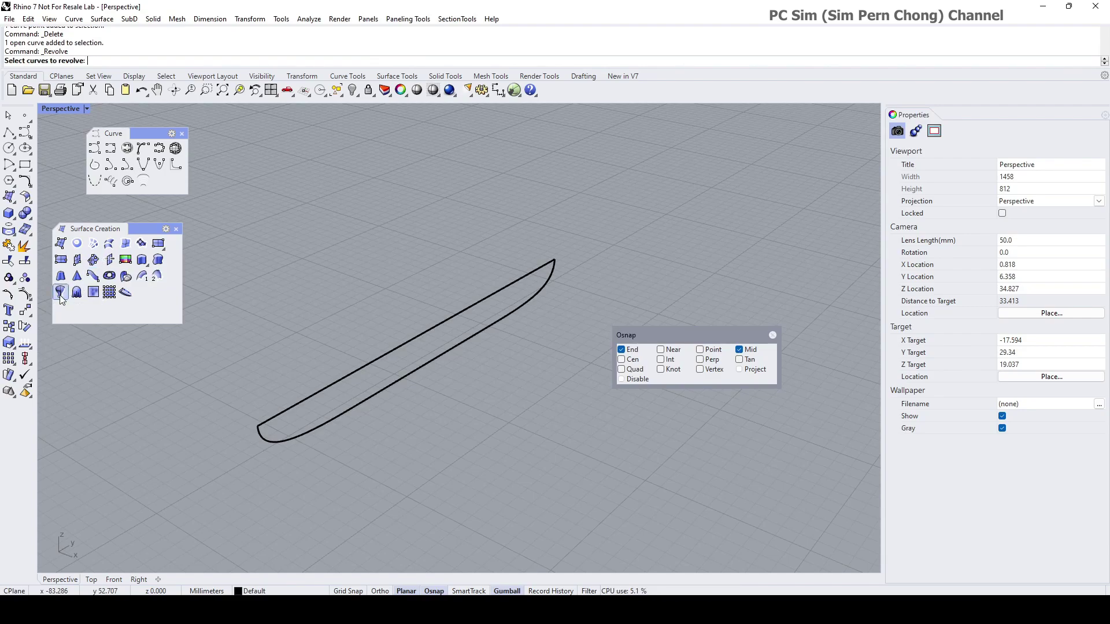
pyautogui.click(274, 443)
pyautogui.press('Return')
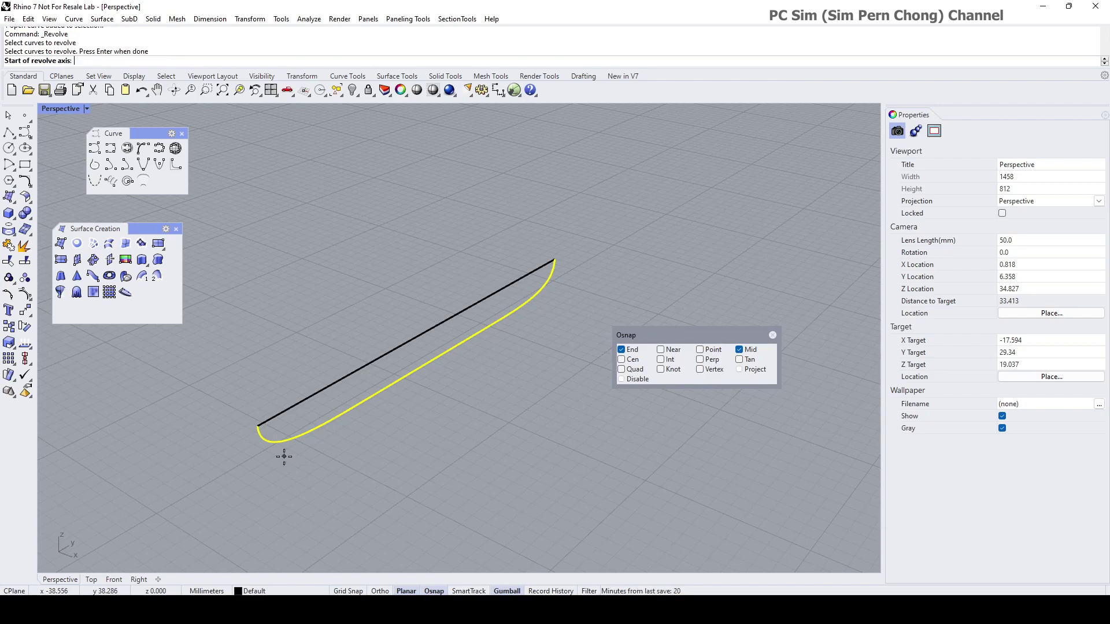
pyautogui.click(258, 427)
pyautogui.click(554, 260)
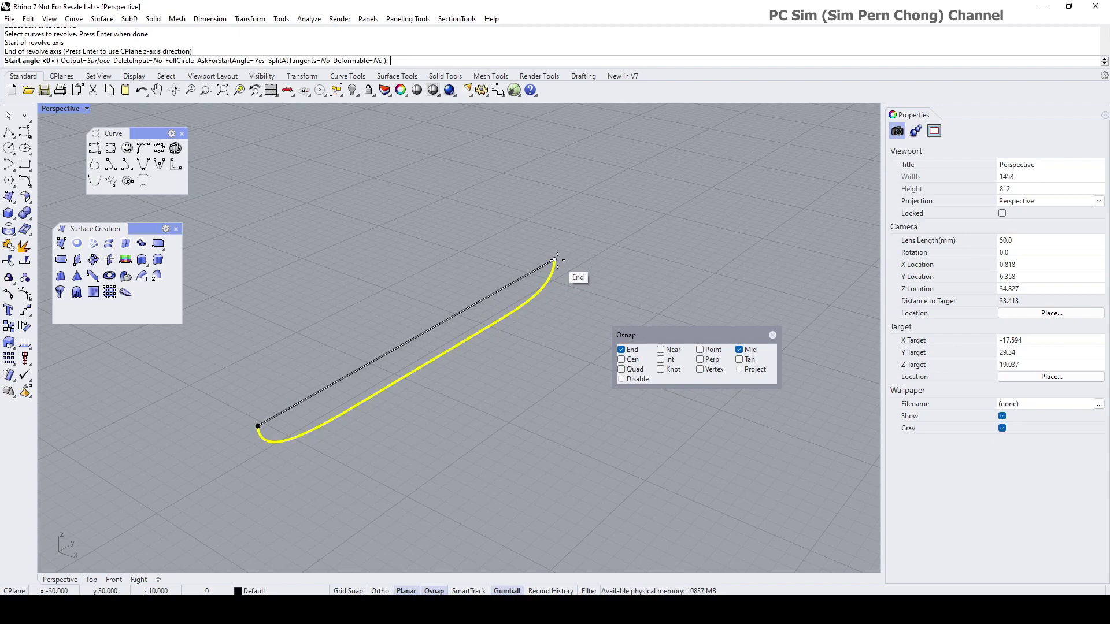
pyautogui.press('Return')
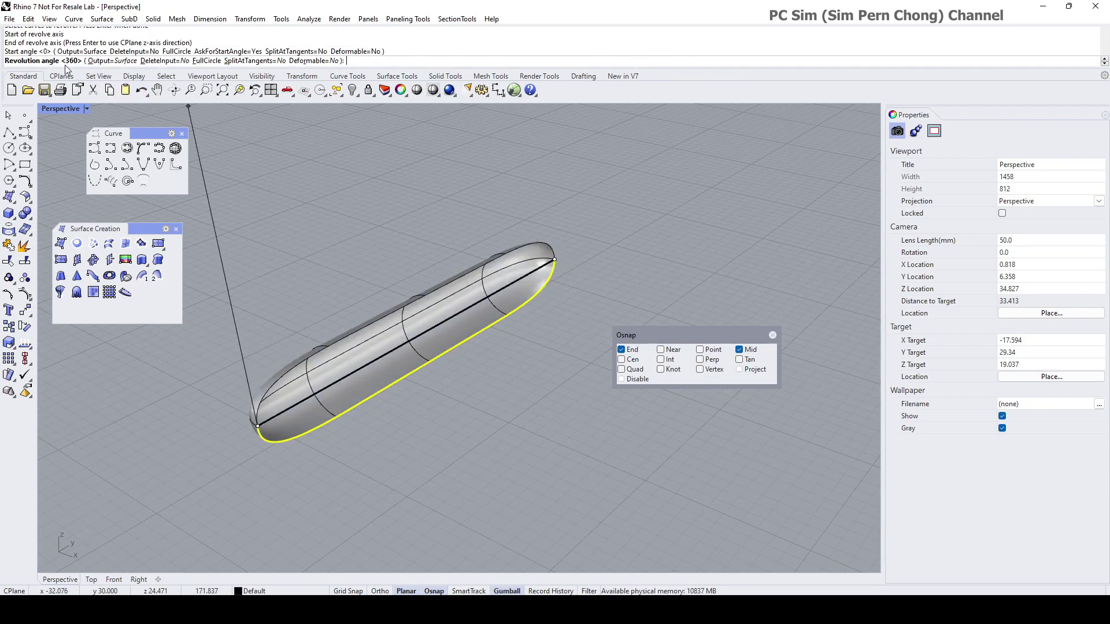
pyautogui.write('360')
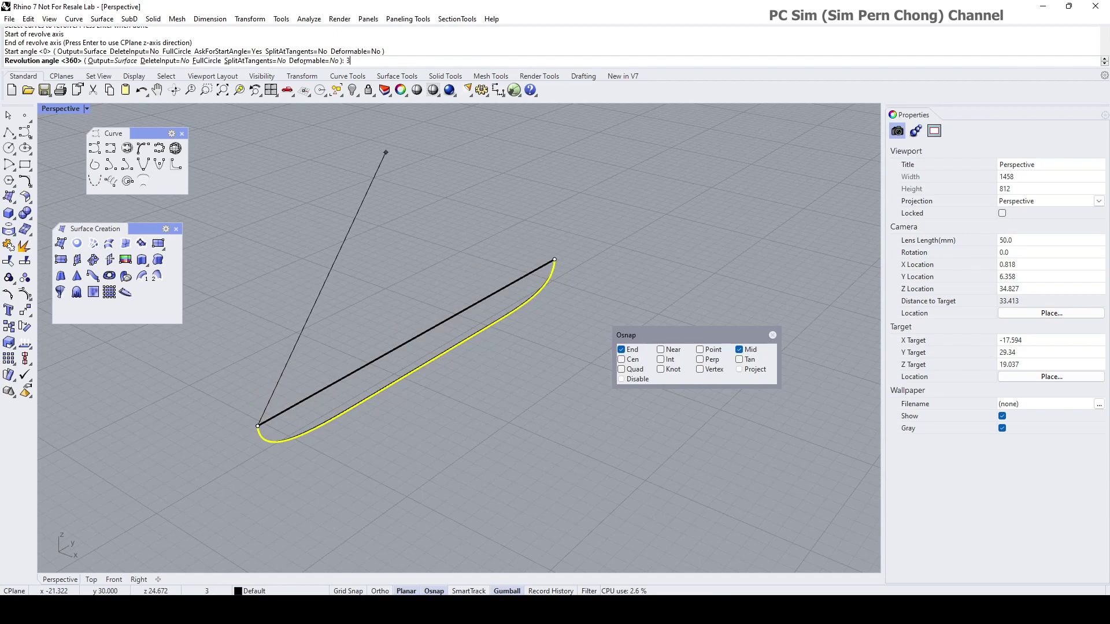
pyautogui.press('Return')
# Step: Scale the revolved surface down slightly in height to flatten it, and deselect it
pyautogui.moveTo(384, 158); pyautogui.dragTo(521, 333, button='right')
pyautogui.click(394, 322)
pyautogui.moveTo(436, 373); pyautogui.dragTo(414, 342, button='right')
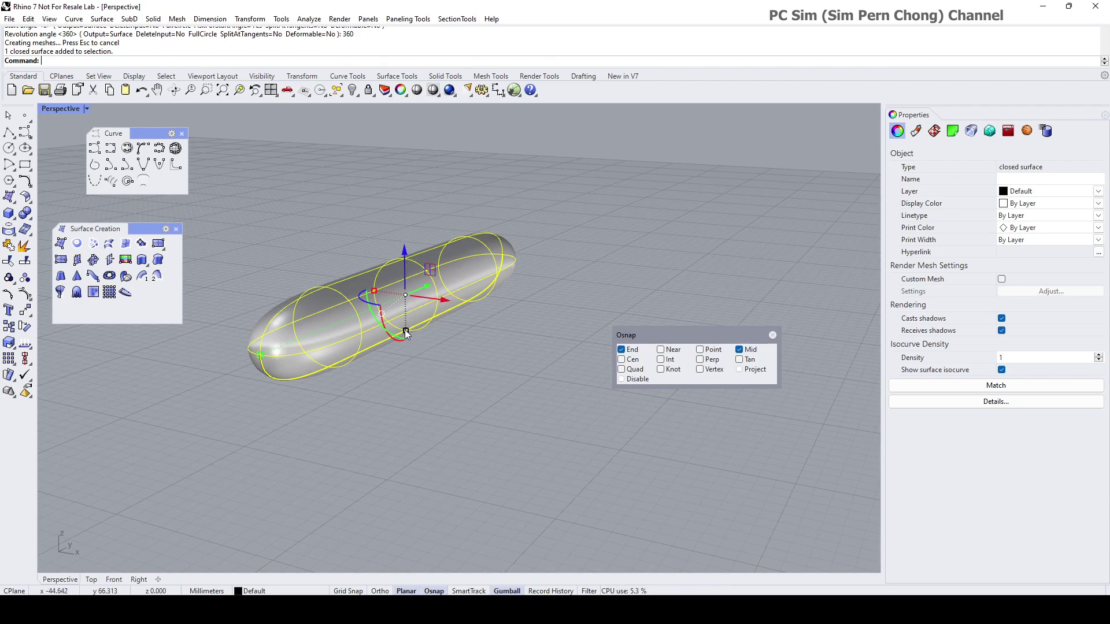
pyautogui.moveTo(406, 332); pyautogui.dragTo(406, 322)
pyautogui.moveTo(414, 334); pyautogui.dragTo(392, 362, button='right')
pyautogui.click(380, 331)
# Step: Set the Perspective view to Ghosted display and select the straight line inside the revolved surface
pyautogui.click(62, 110)
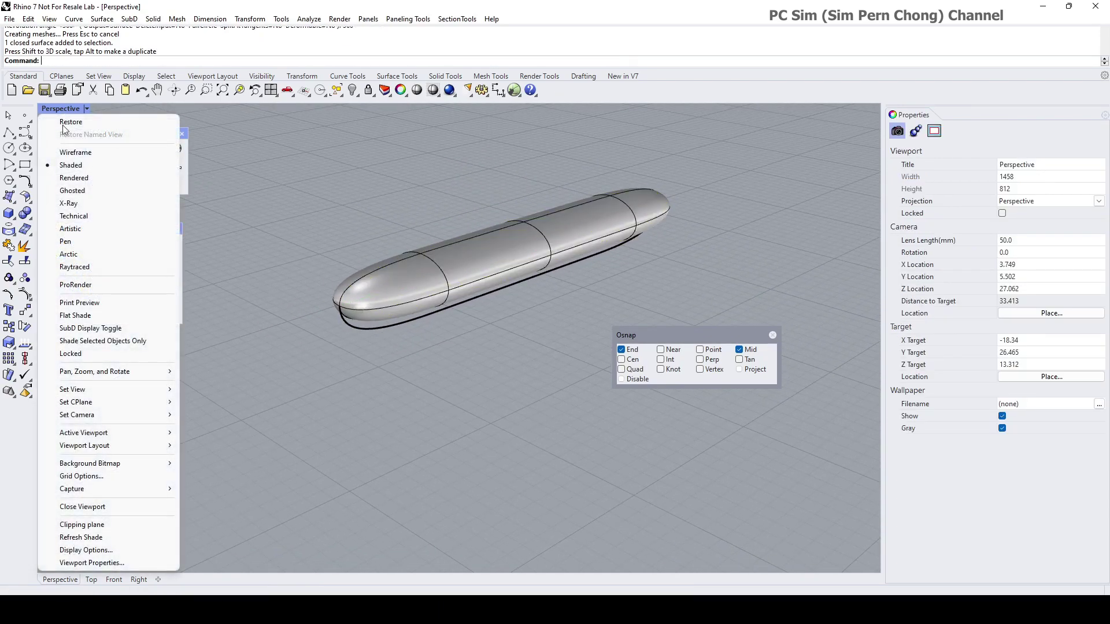
pyautogui.click(67, 192)
pyautogui.scroll(3, 379, 278)
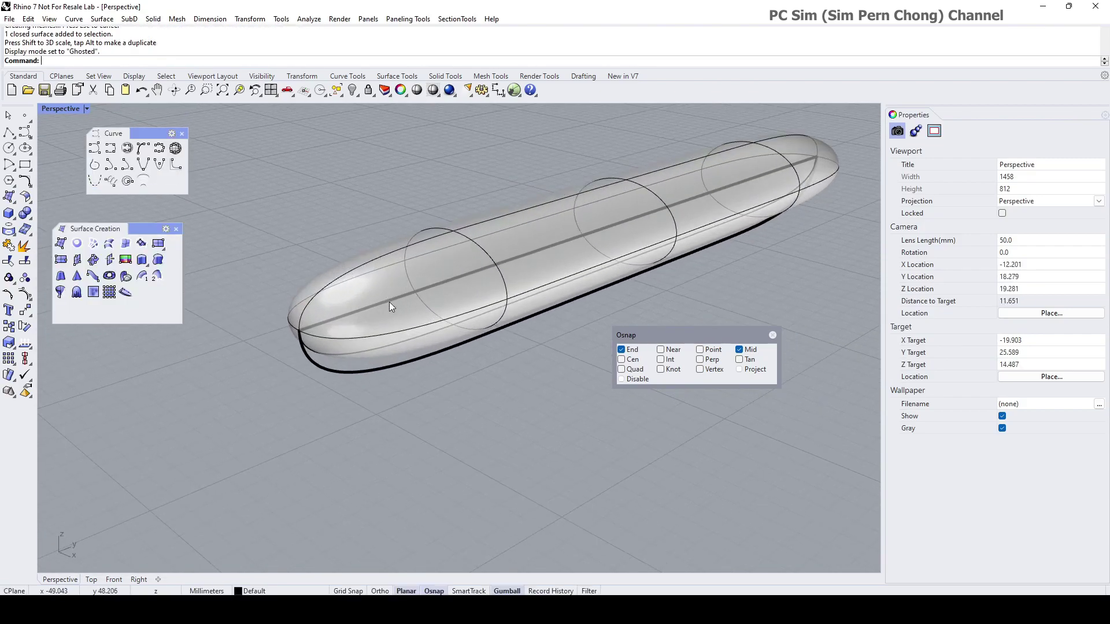
pyautogui.click(389, 301)
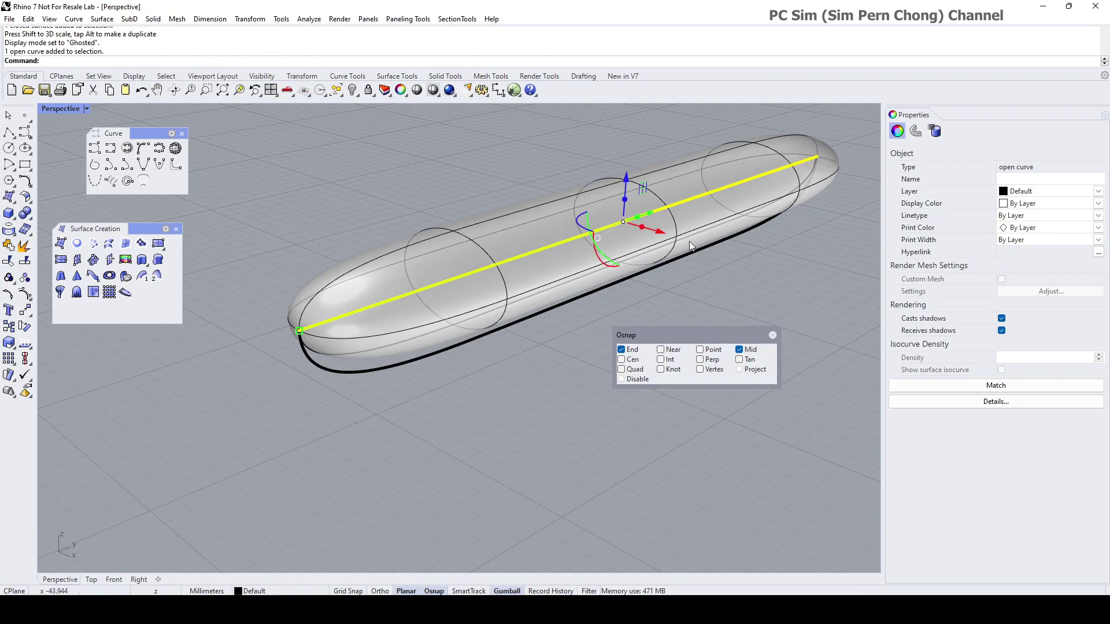
# Step: Select the revolved groove body in place of the straight line, and open the Deformation Tools as a floating palette
pyautogui.scroll(-5, 683, 244)
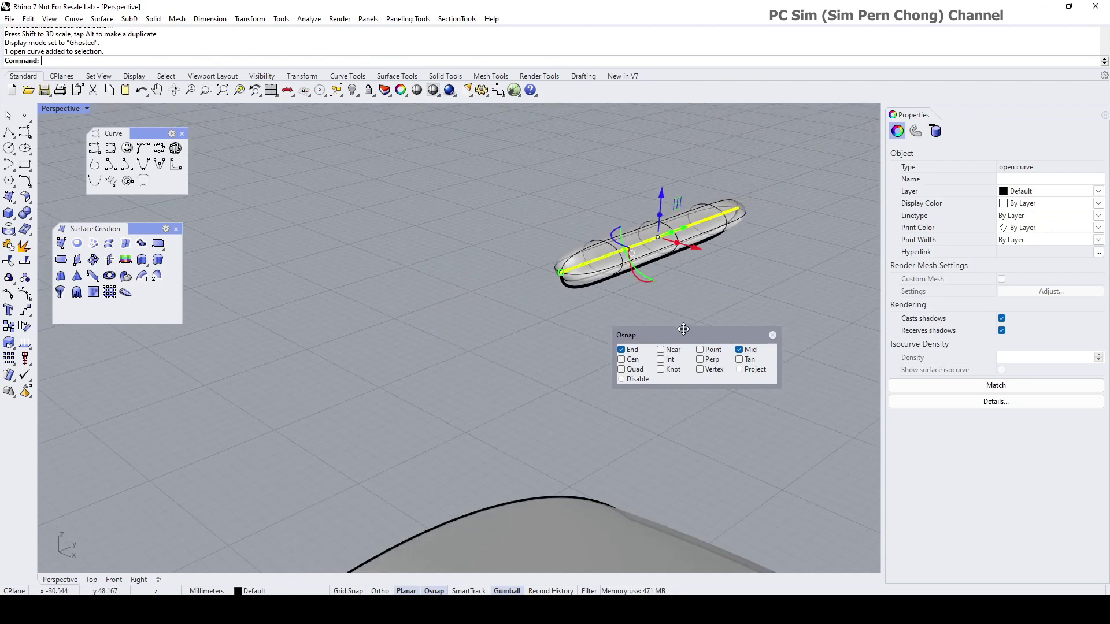
pyautogui.moveTo(683, 334); pyautogui.dragTo(750, 318)
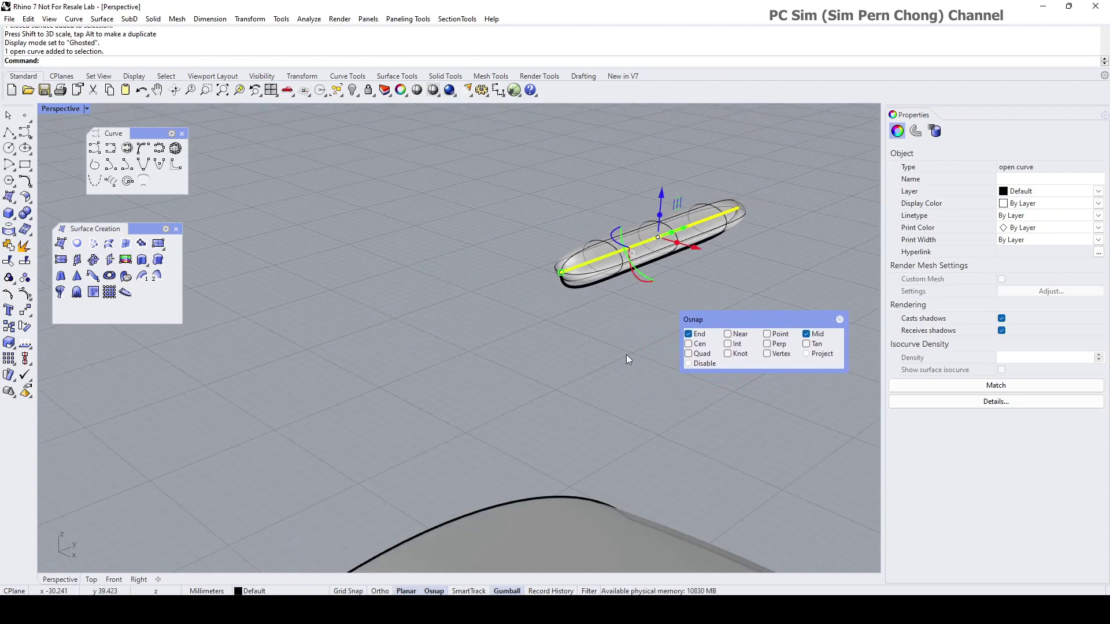
pyautogui.click(586, 361)
pyautogui.keyDown('shift'); pyautogui.moveTo(585, 364); pyautogui.dragTo(519, 295, button='right'); pyautogui.keyUp('shift')
pyautogui.click(520, 181)
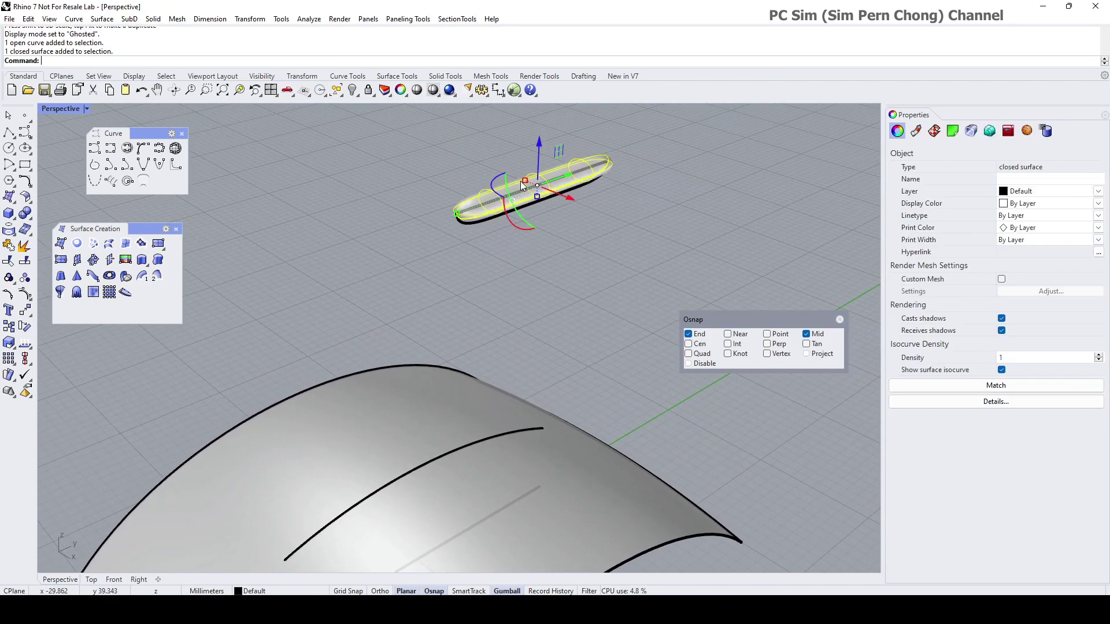
pyautogui.keyDown('shift'); pyautogui.moveTo(489, 232); pyautogui.dragTo(579, 143, button='right'); pyautogui.keyUp('shift')
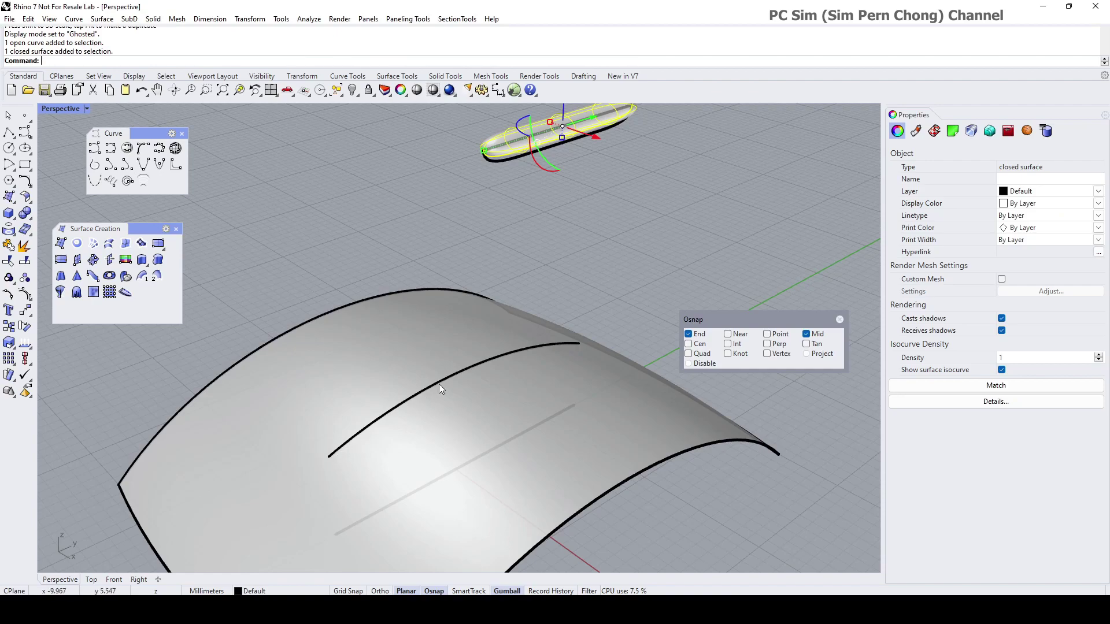
pyautogui.keyDown('shift'); pyautogui.moveTo(218, 297); pyautogui.dragTo(315, 234, button='right'); pyautogui.keyUp('shift')
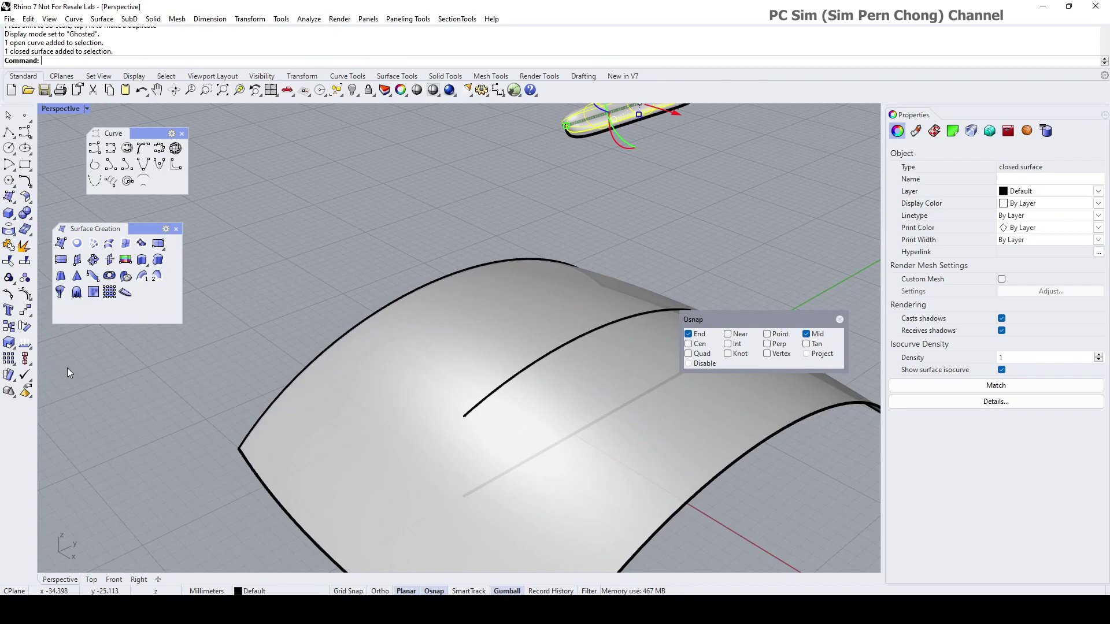
pyautogui.click(8, 375)
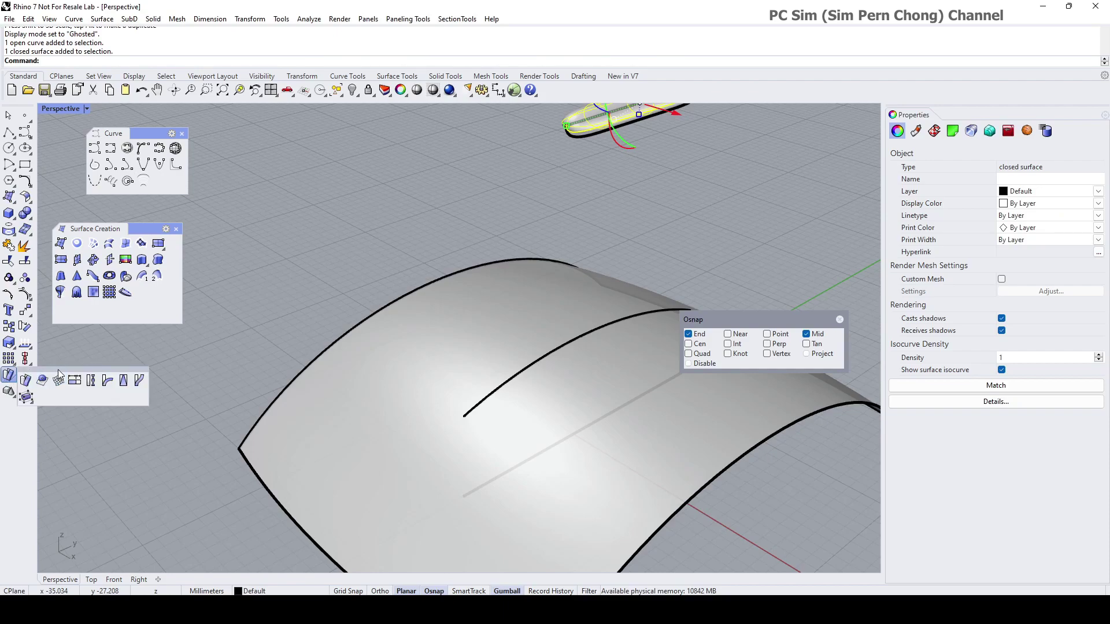
pyautogui.moveTo(60, 373); pyautogui.dragTo(103, 379)
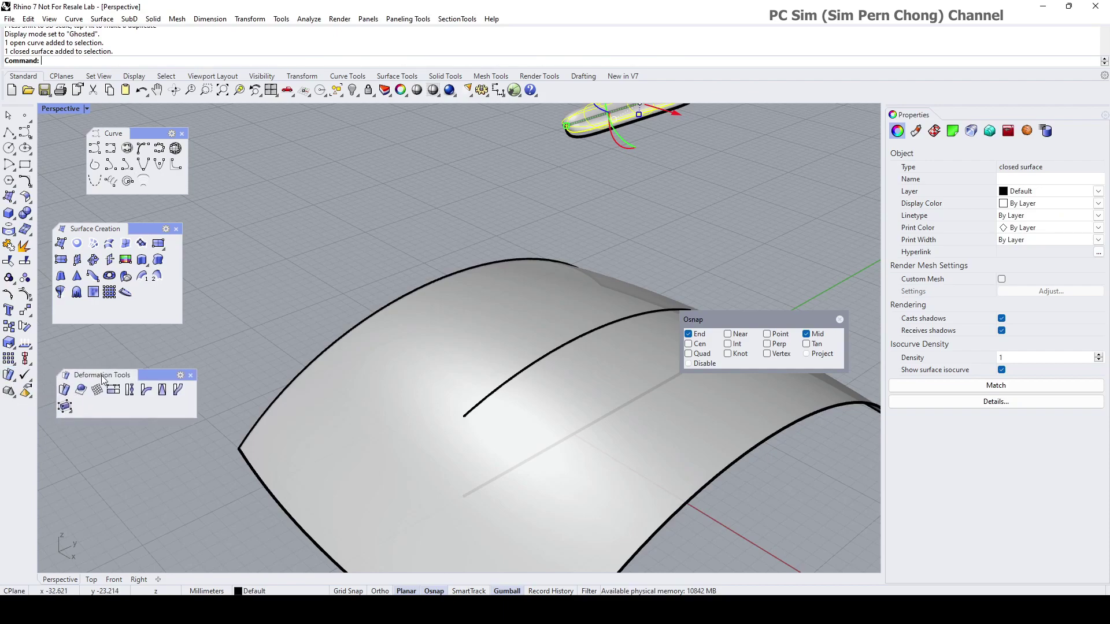
pyautogui.click(177, 390)
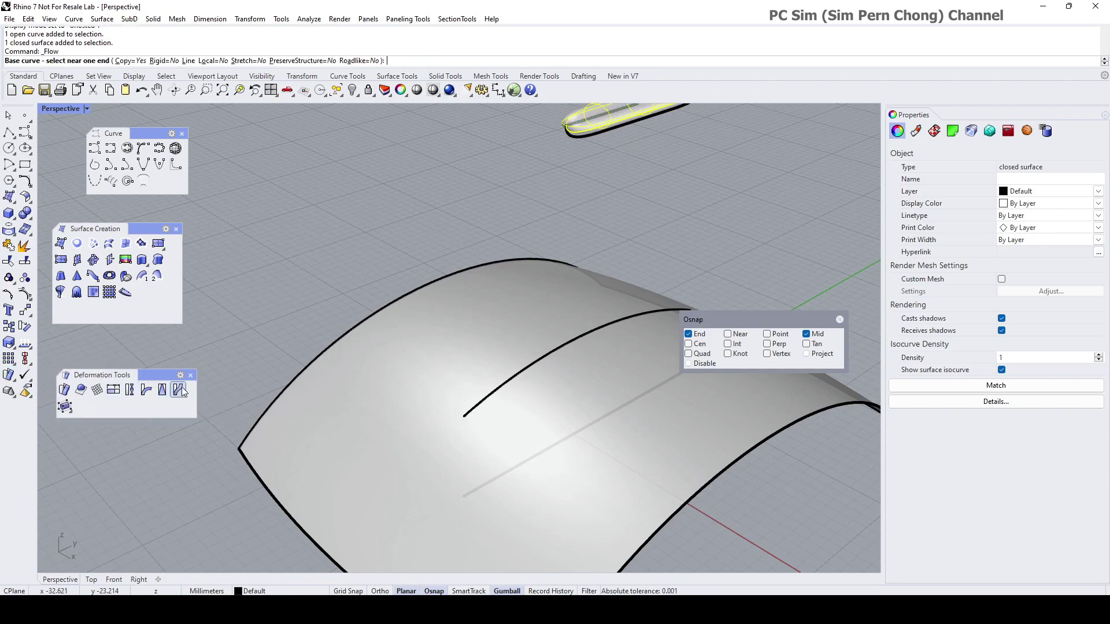
pyautogui.scroll(-2, 291, 268)
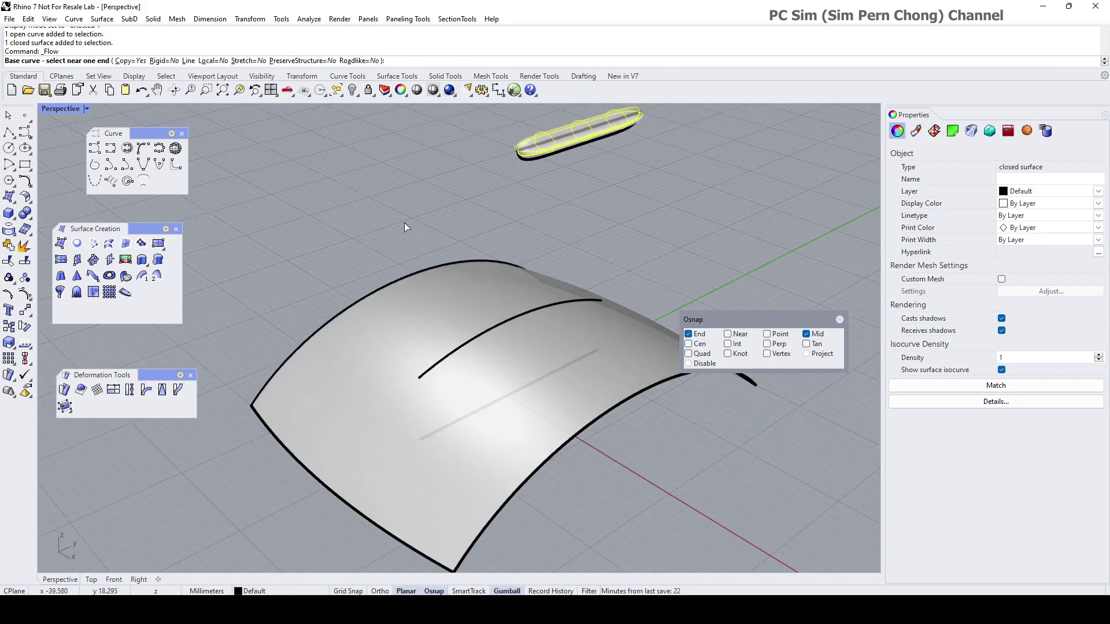
pyautogui.press('Escape')
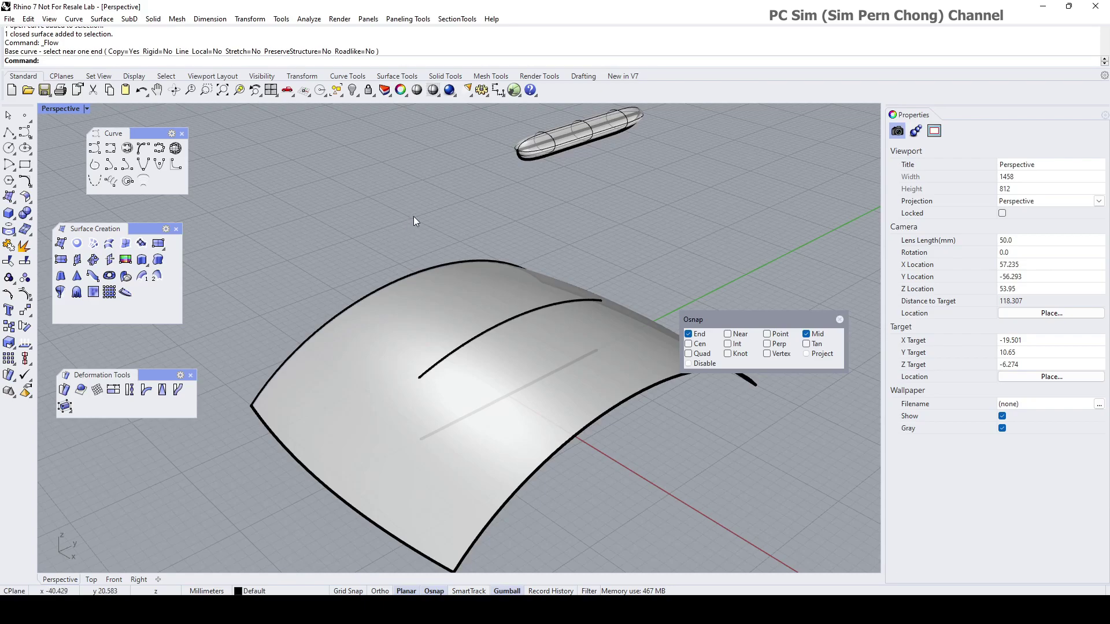
# Step: Start Flow along Curve and choose the revolved groove body as the object to flow
pyautogui.keyDown('shift'); pyautogui.moveTo(414, 217); pyautogui.dragTo(379, 331, button='right'); pyautogui.keyUp('shift')
pyautogui.scroll(4, 379, 334)
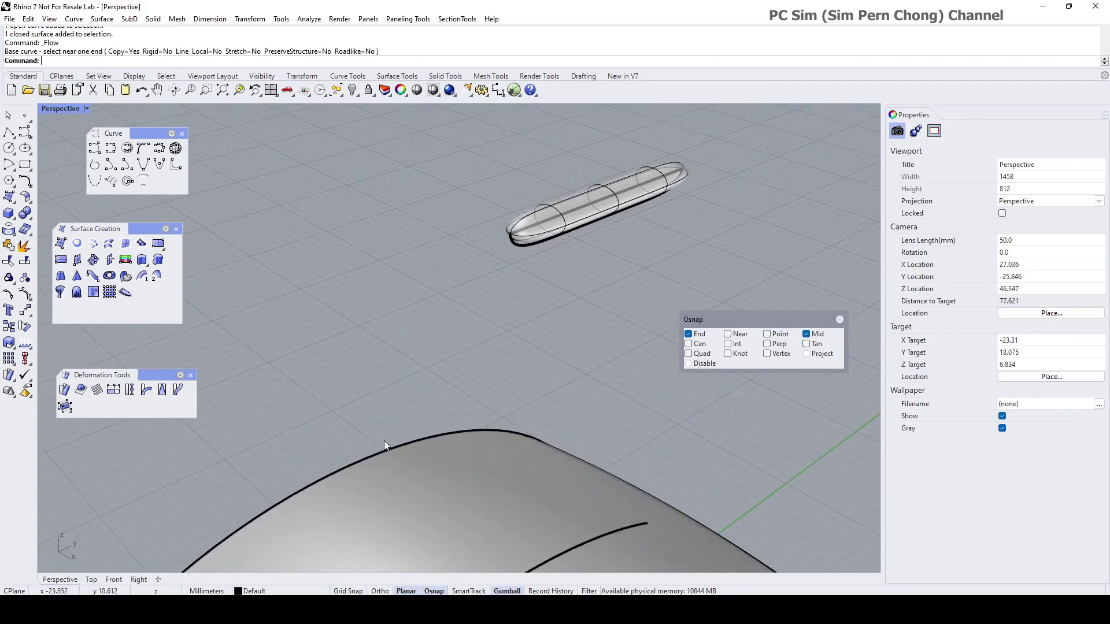
pyautogui.keyDown('ctrl'); pyautogui.keyDown('shift'); pyautogui.moveTo(384, 440); pyautogui.dragTo(446, 321, button='right'); pyautogui.keyUp('shift'); pyautogui.keyUp('ctrl')
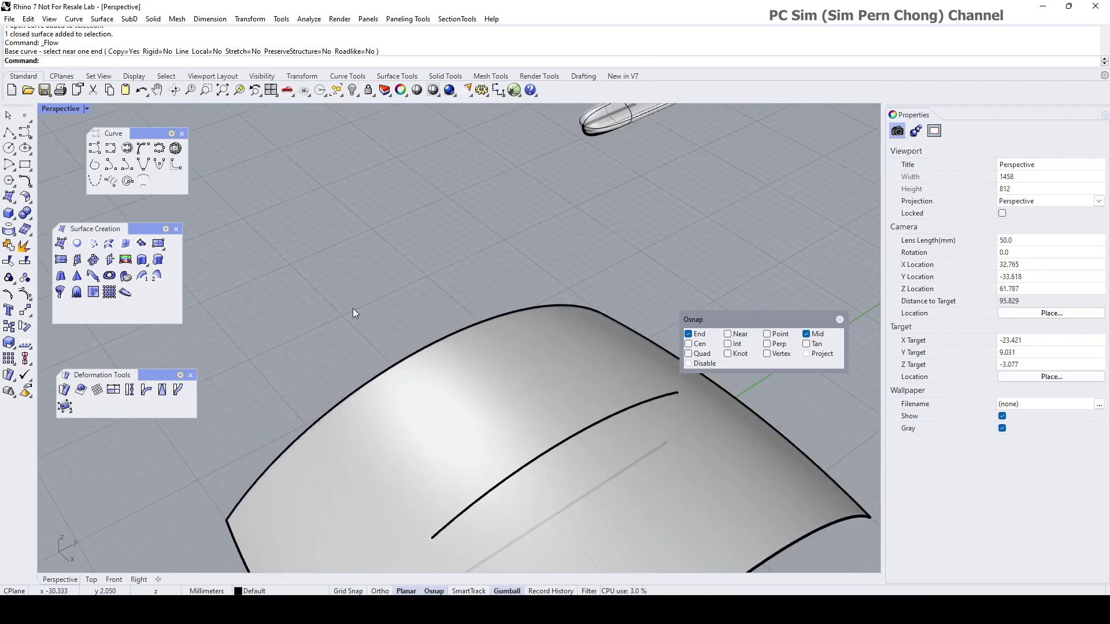
pyautogui.click(183, 392)
pyautogui.scroll(-3, 288, 331)
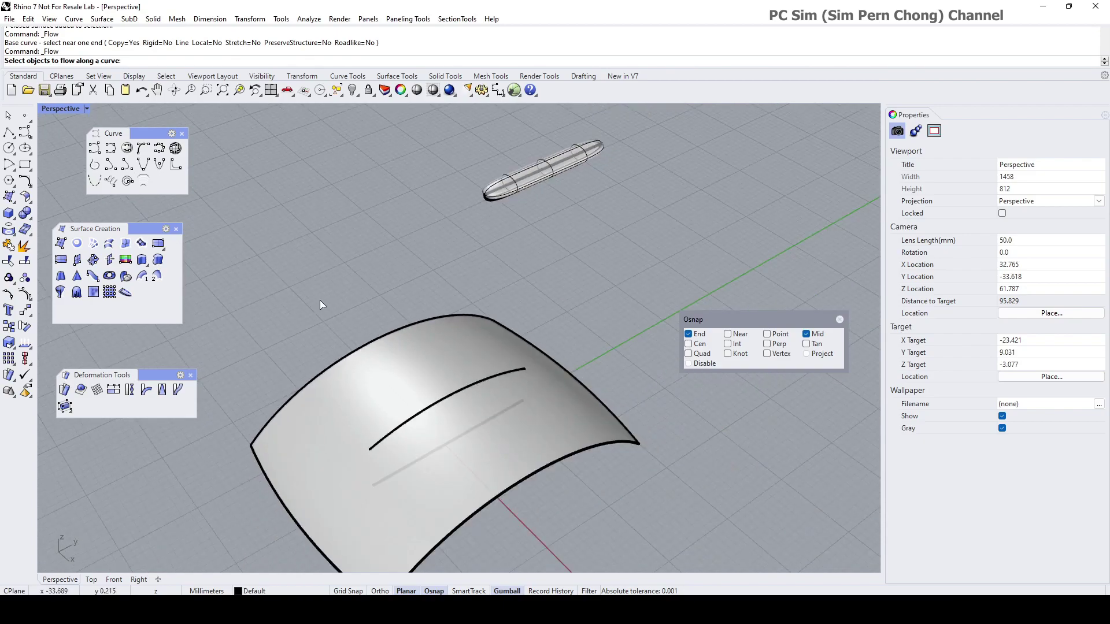
pyautogui.scroll(2, 321, 300)
pyautogui.scroll(5, 380, 297)
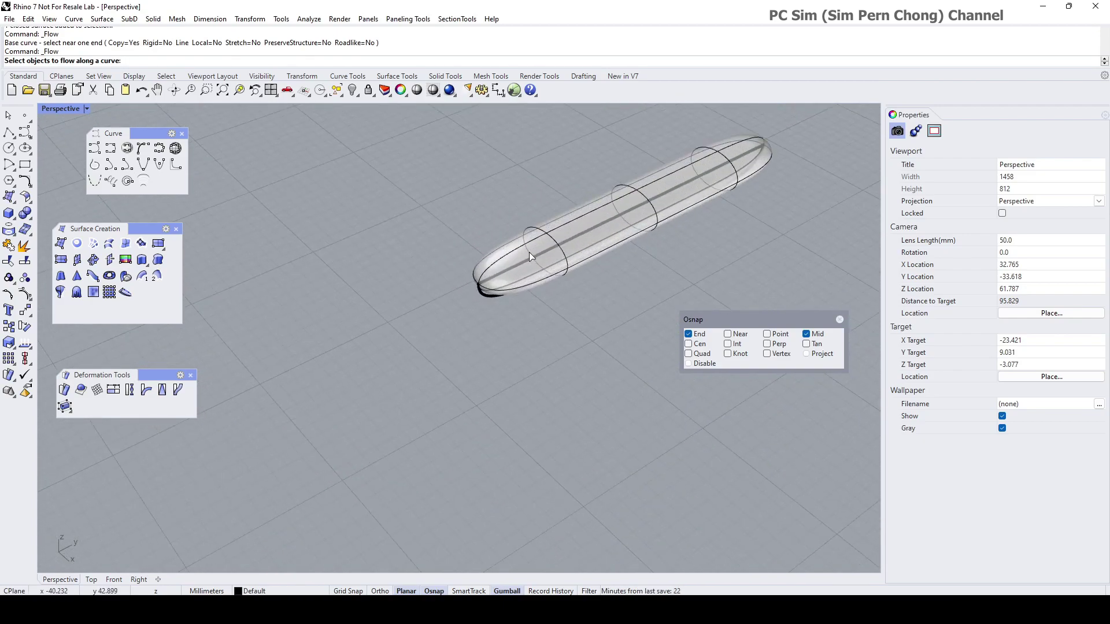
pyautogui.click(523, 255)
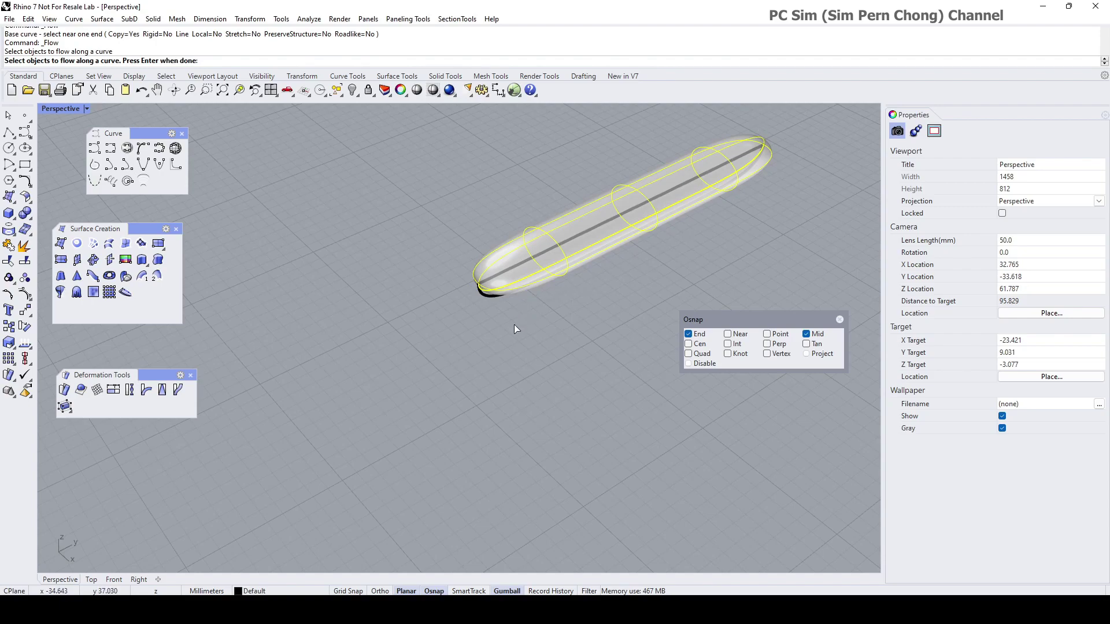
pyautogui.press('Return')
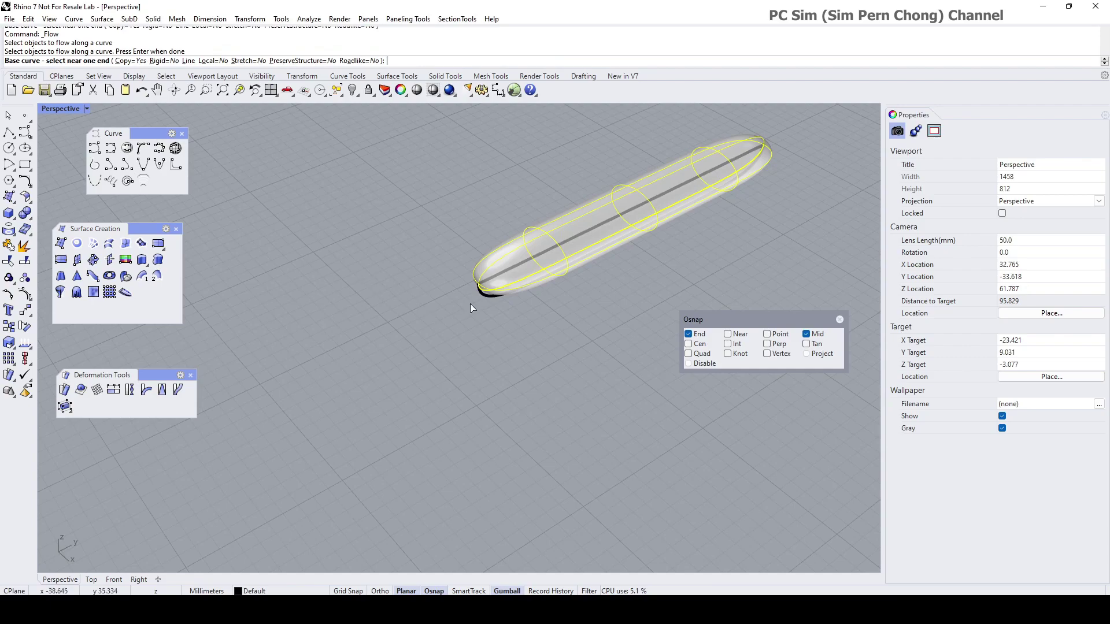
# Step: Flow a copy of the body from the straight line to the projected curve on the surface, picking both near their matching front ends
pyautogui.scroll(3, 506, 296)
pyautogui.keyDown('shift'); pyautogui.moveTo(507, 297); pyautogui.dragTo(360, 387, button='right'); pyautogui.keyUp('shift')
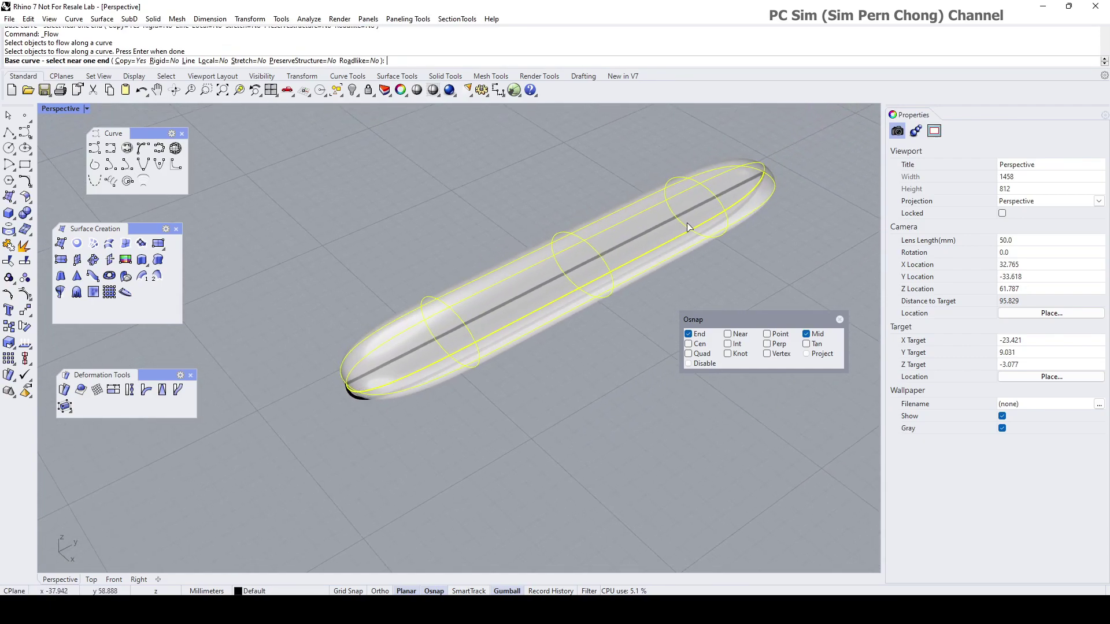
pyautogui.scroll(2, 347, 395)
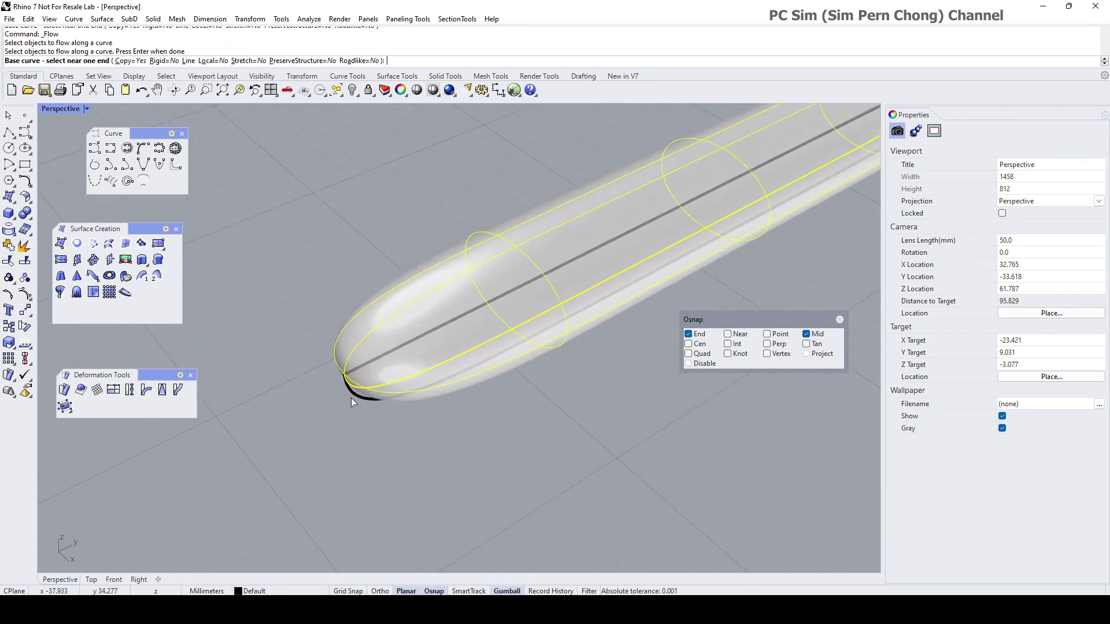
pyautogui.scroll(-6, 363, 366)
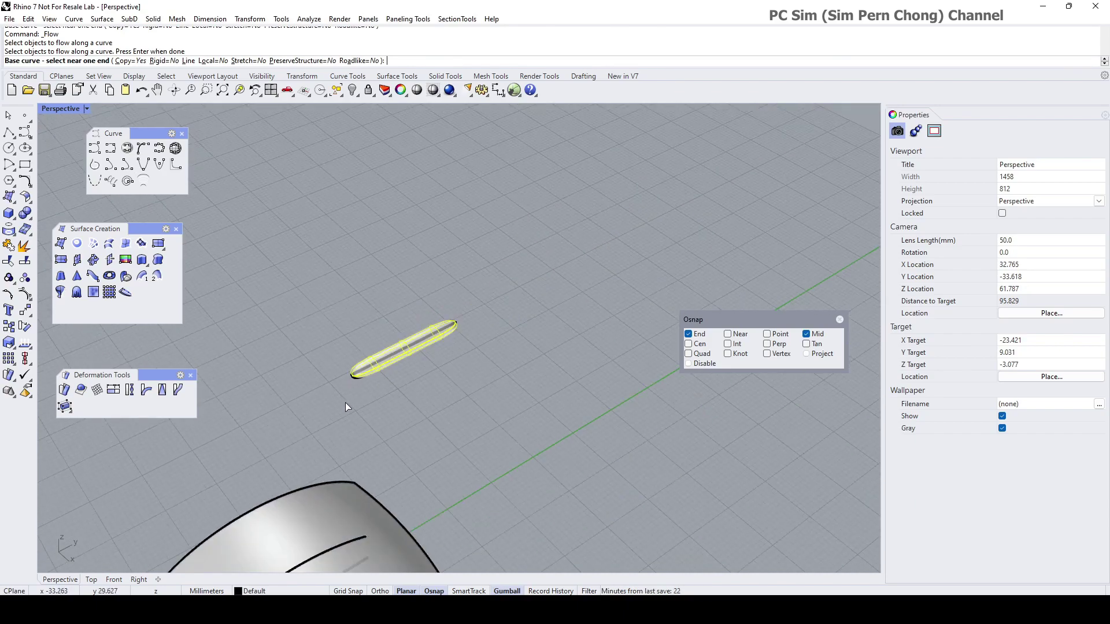
pyautogui.keyDown('shift'); pyautogui.moveTo(345, 402); pyautogui.dragTo(512, 274, button='right'); pyautogui.keyUp('shift')
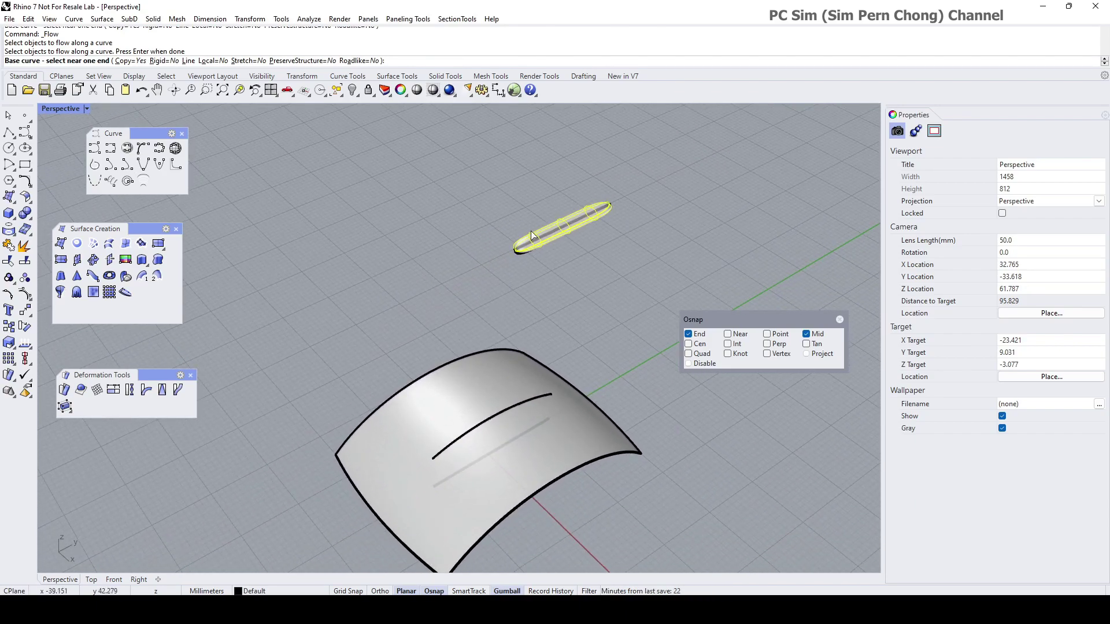
pyautogui.scroll(4, 535, 218)
pyautogui.scroll(3, 485, 355)
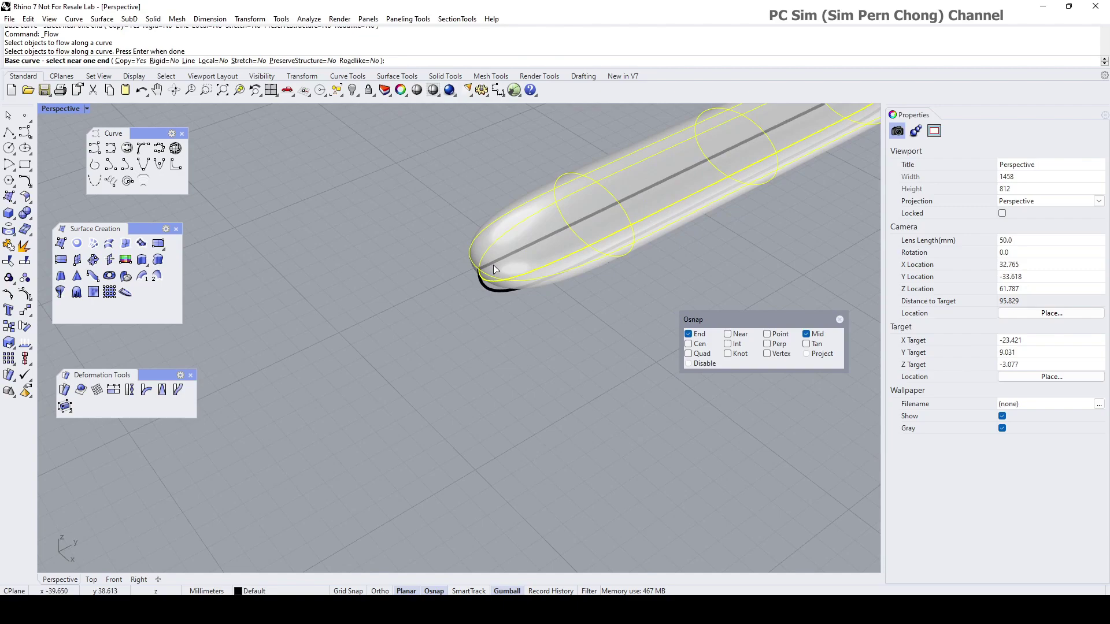
pyautogui.click(493, 265)
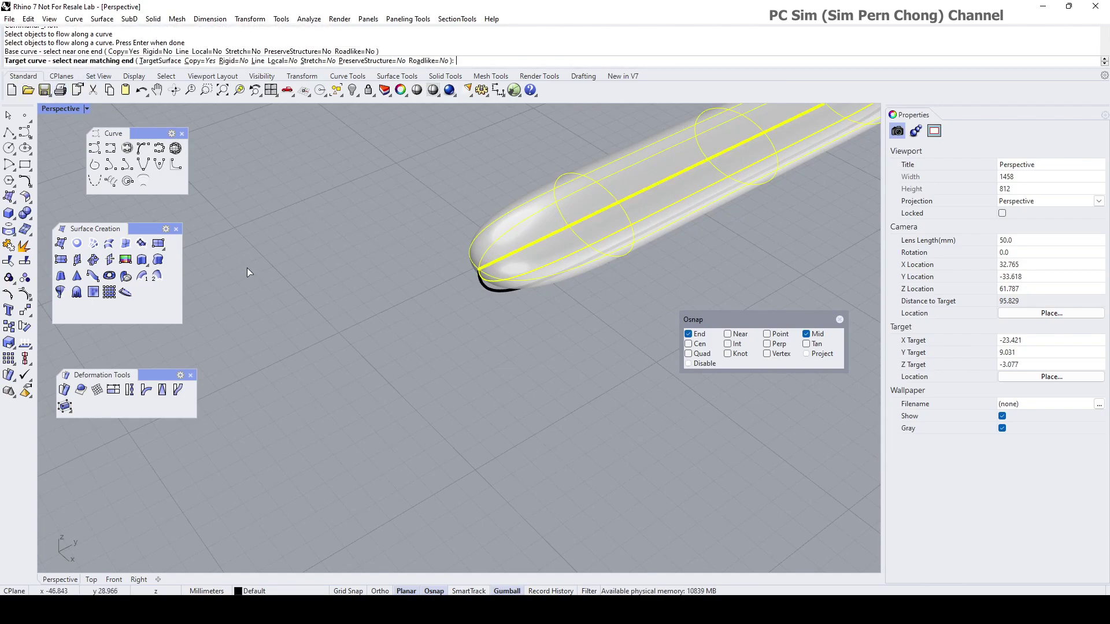
pyautogui.scroll(-3, 248, 272)
pyautogui.keyDown('shift'); pyautogui.moveTo(242, 382); pyautogui.dragTo(467, 153, button='right'); pyautogui.keyUp('shift')
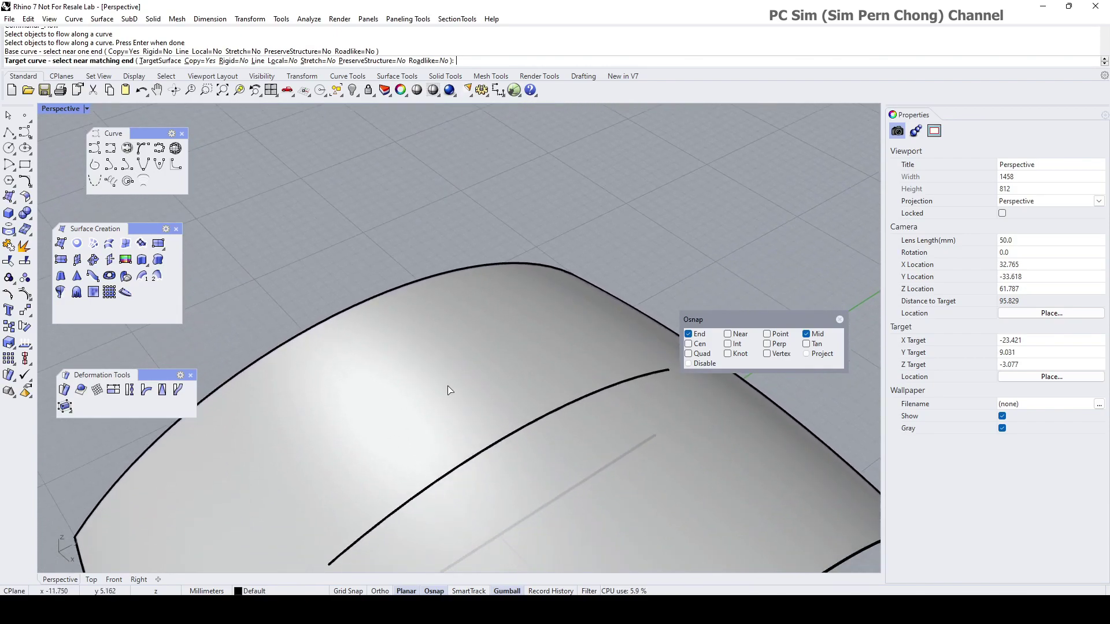
pyautogui.keyDown('shift'); pyautogui.moveTo(449, 390); pyautogui.dragTo(483, 303, button='right'); pyautogui.keyUp('shift')
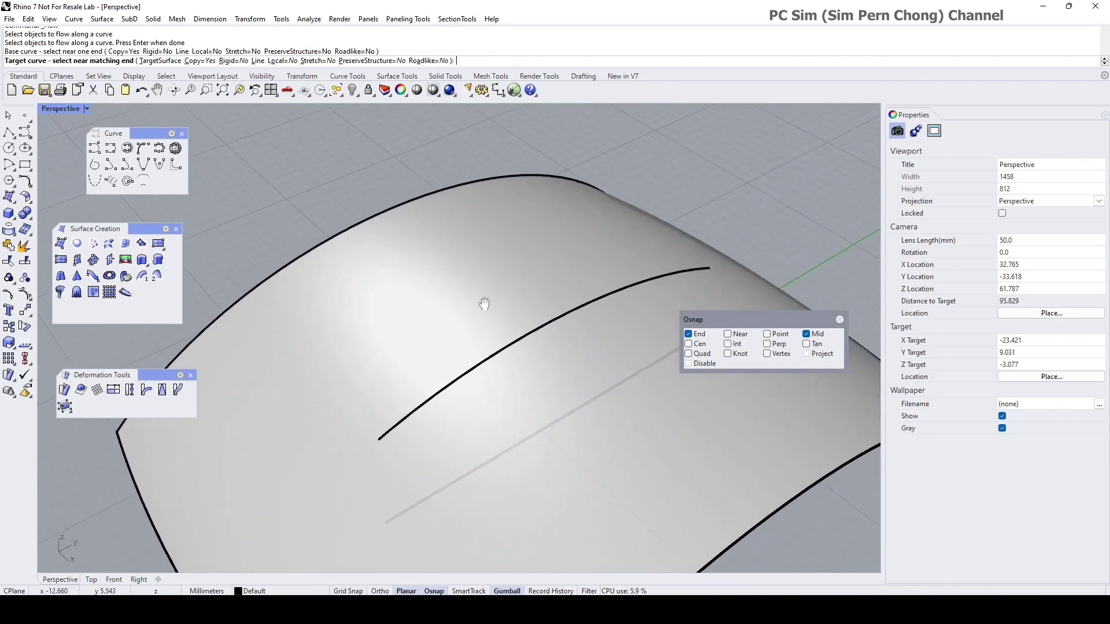
pyautogui.click(386, 435)
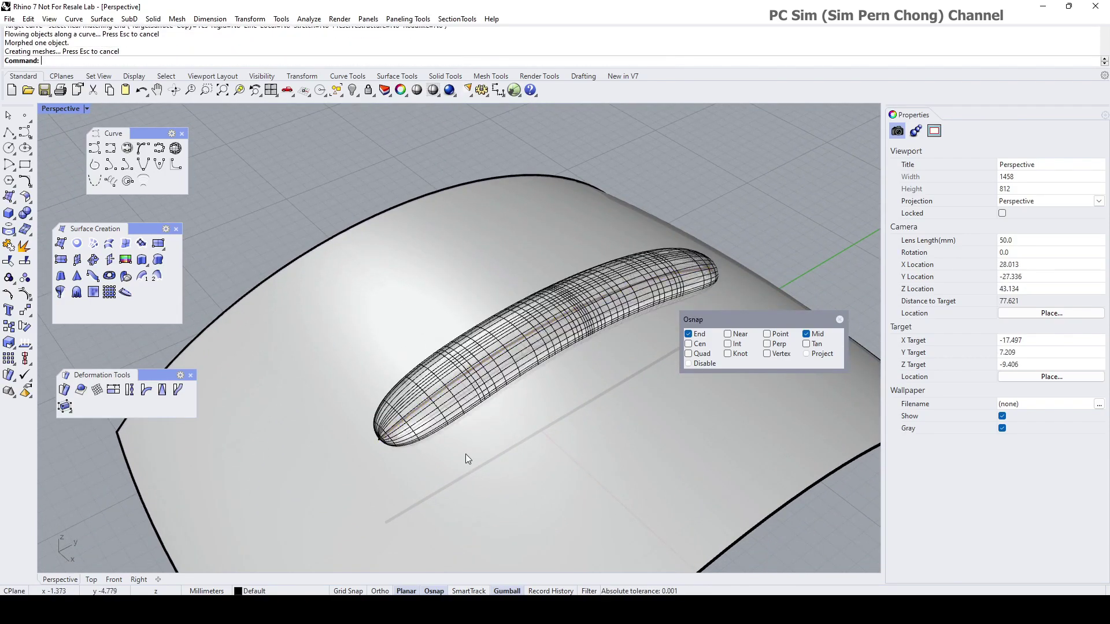
# Step: Set the Perspective view to Shaded display and move the Osnap palette clear of the curved surface
pyautogui.moveTo(468, 458); pyautogui.dragTo(274, 359, button='right')
pyautogui.scroll(-2, 602, 268)
pyautogui.moveTo(602, 269); pyautogui.dragTo(497, 398, button='right')
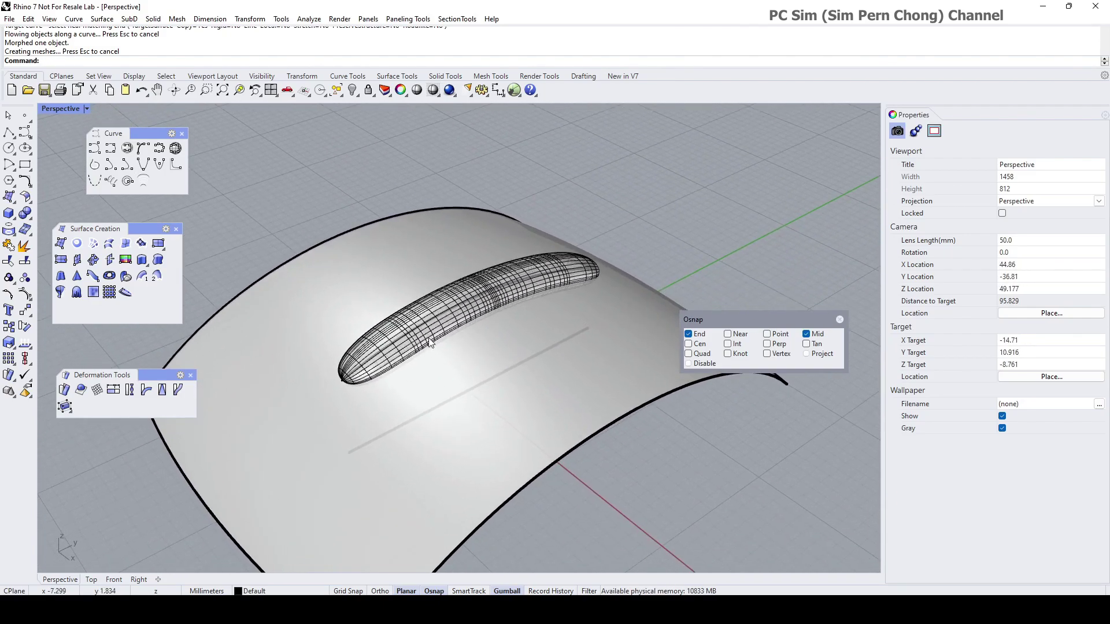
pyautogui.click(48, 109)
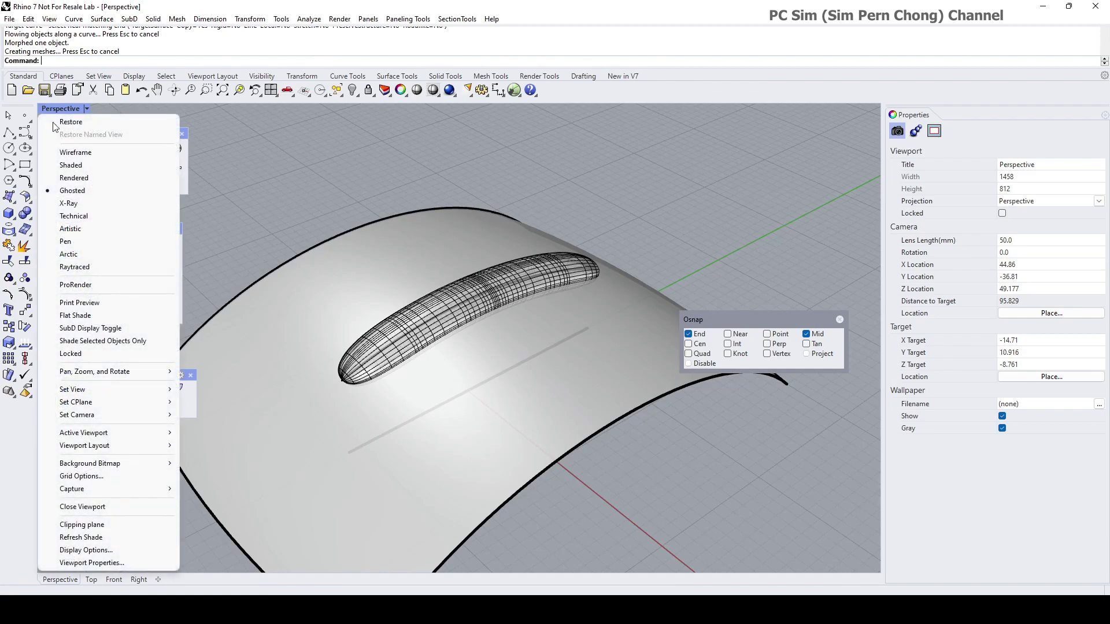
pyautogui.click(76, 166)
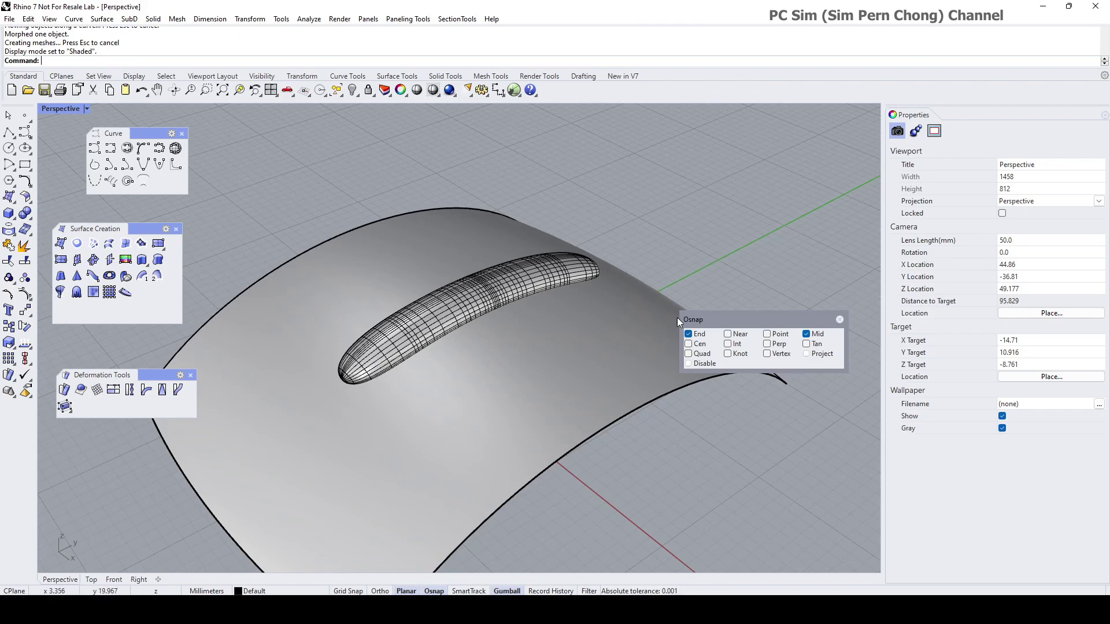
pyautogui.moveTo(677, 316); pyautogui.dragTo(679, 486)
pyautogui.moveTo(660, 410); pyautogui.dragTo(667, 373, button='right')
pyautogui.scroll(5, 535, 369)
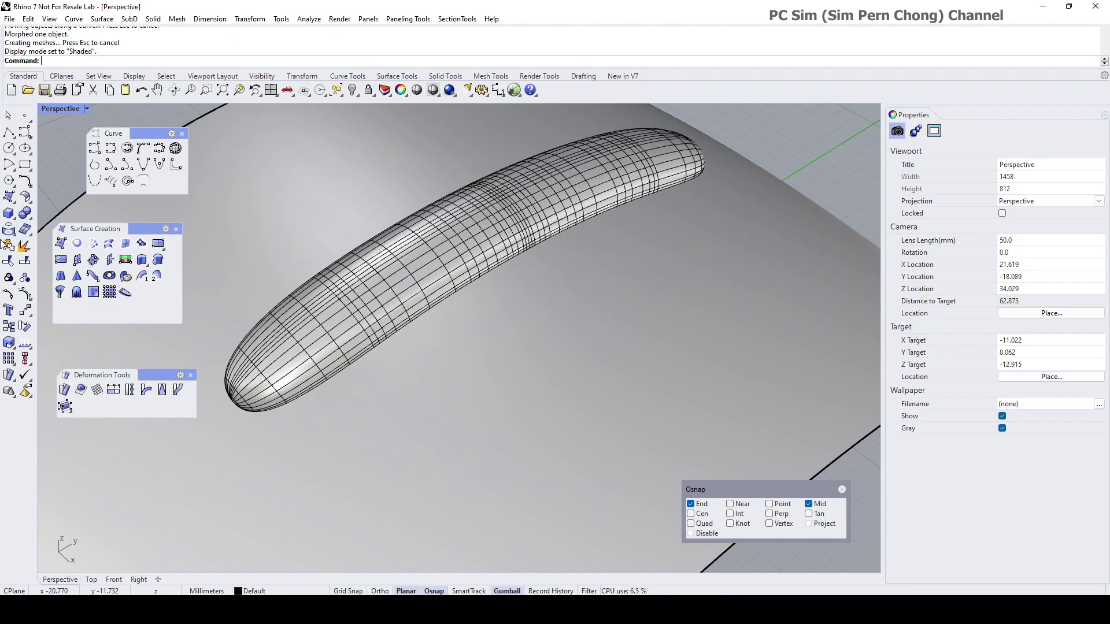
# Step: Split the curved surface using the flowed groove body as the cutting object, and accept the history warning
pyautogui.click(23, 264)
pyautogui.scroll(-3, 355, 388)
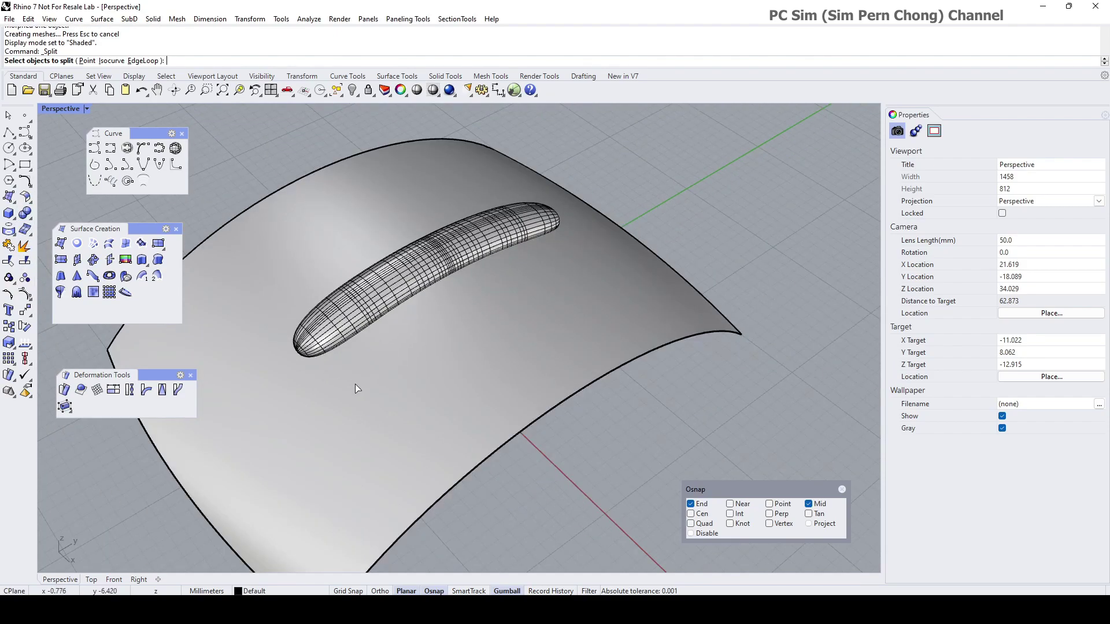
pyautogui.click(356, 402)
pyautogui.press('Return')
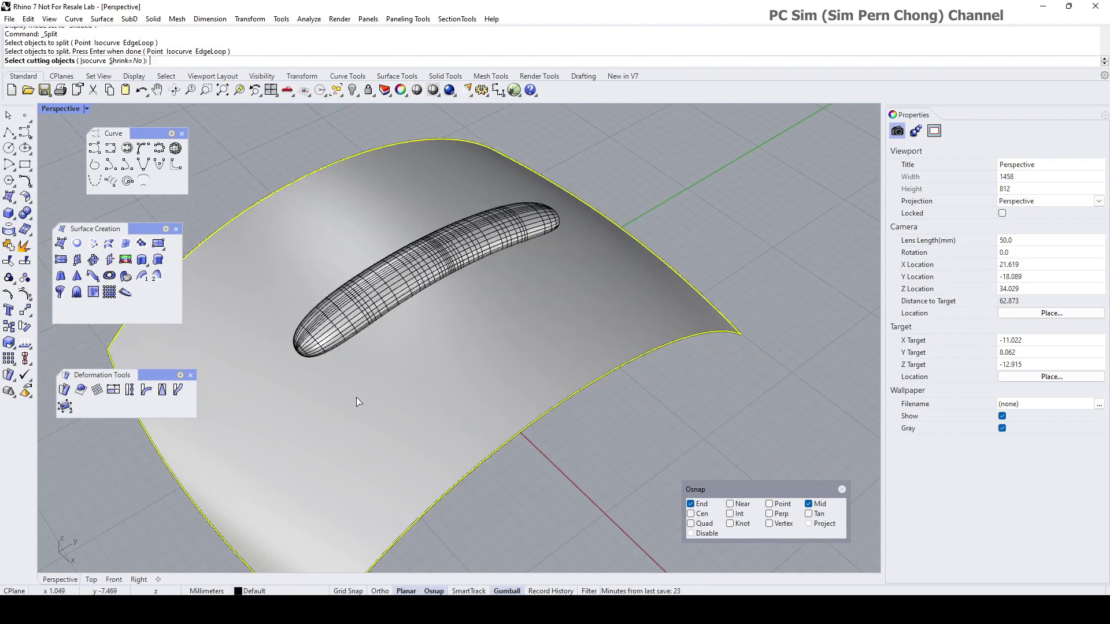
pyautogui.click(340, 325)
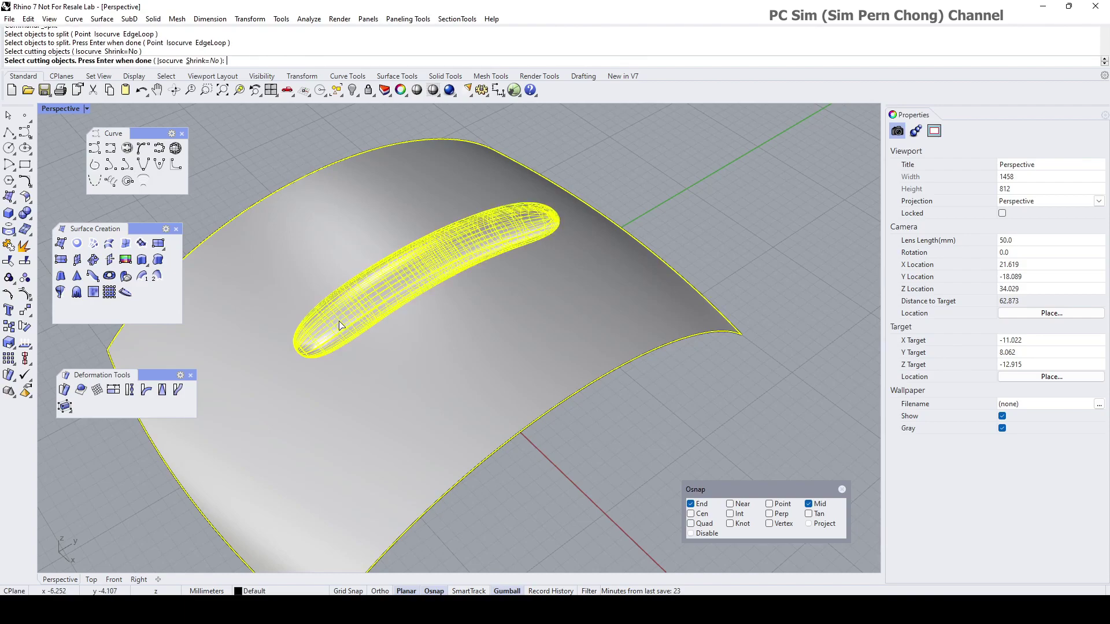
pyautogui.press('Return')
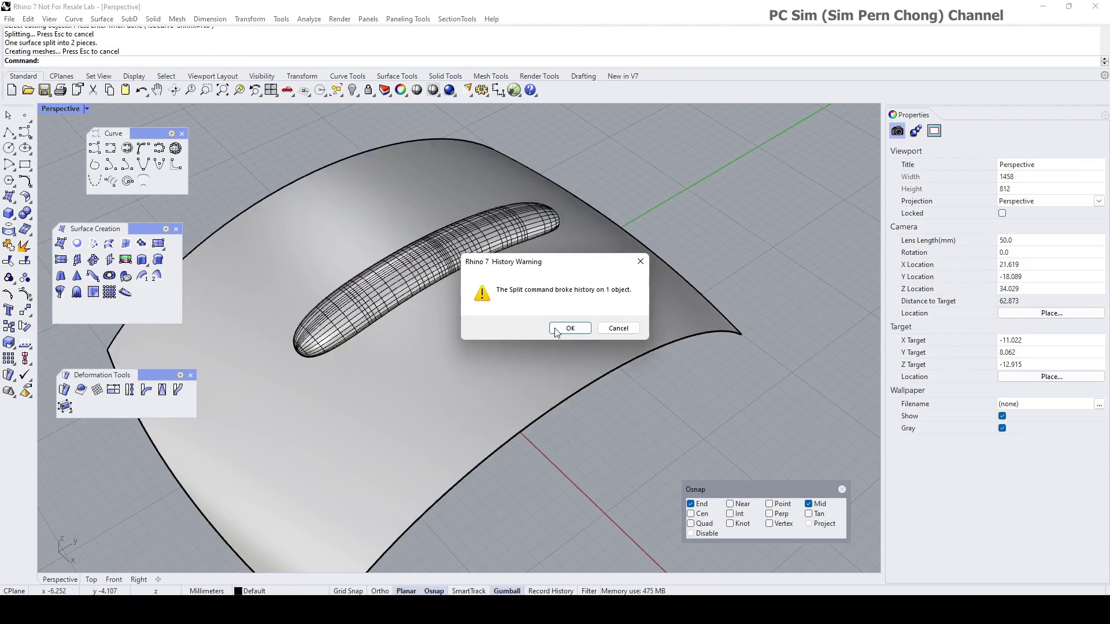
pyautogui.click(570, 328)
# Step: Check the split by selecting the groove body and the outer curved surface in turn, and clear the selection
pyautogui.moveTo(570, 327); pyautogui.dragTo(450, 296, button='right')
pyautogui.scroll(2, 402, 257)
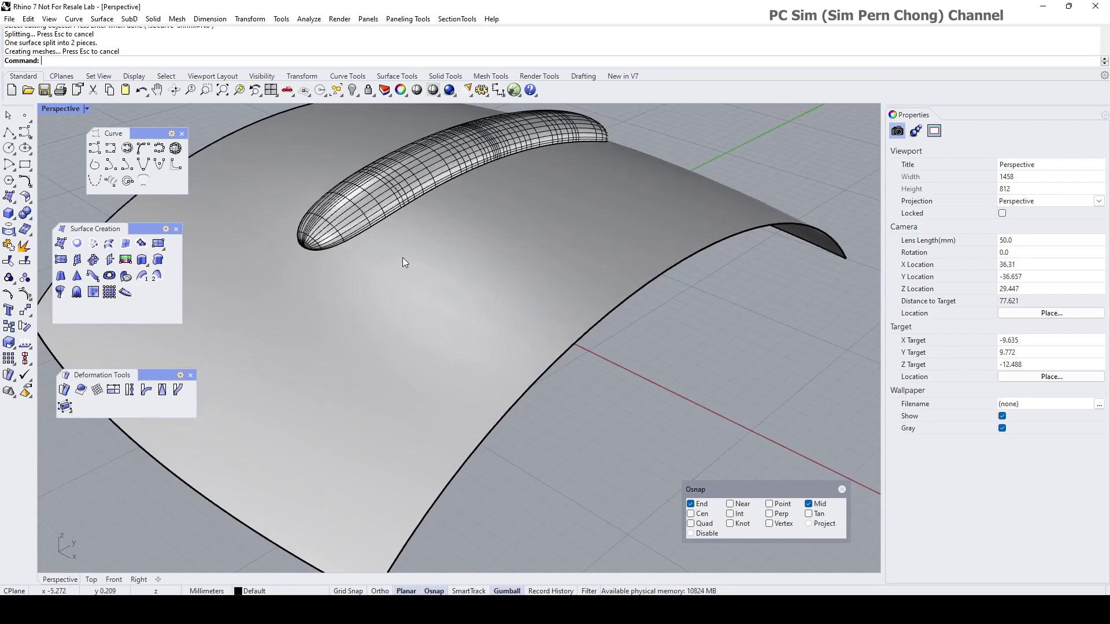
pyautogui.click(355, 210)
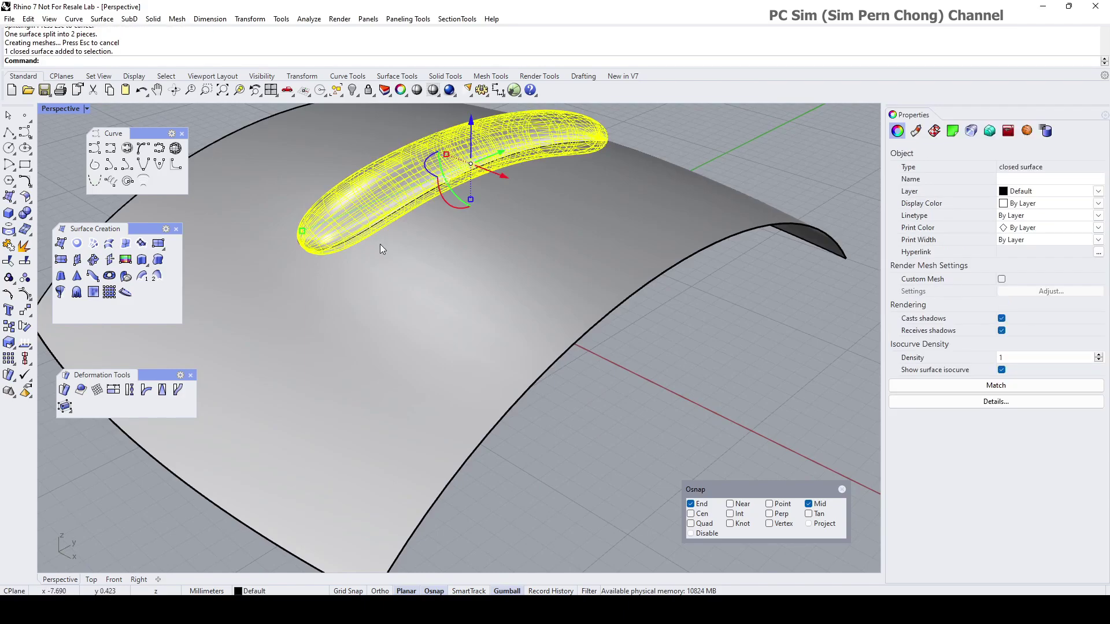
pyautogui.click(369, 261)
pyautogui.moveTo(370, 262); pyautogui.dragTo(403, 274, button='right')
pyautogui.moveTo(532, 347); pyautogui.dragTo(483, 319, button='right')
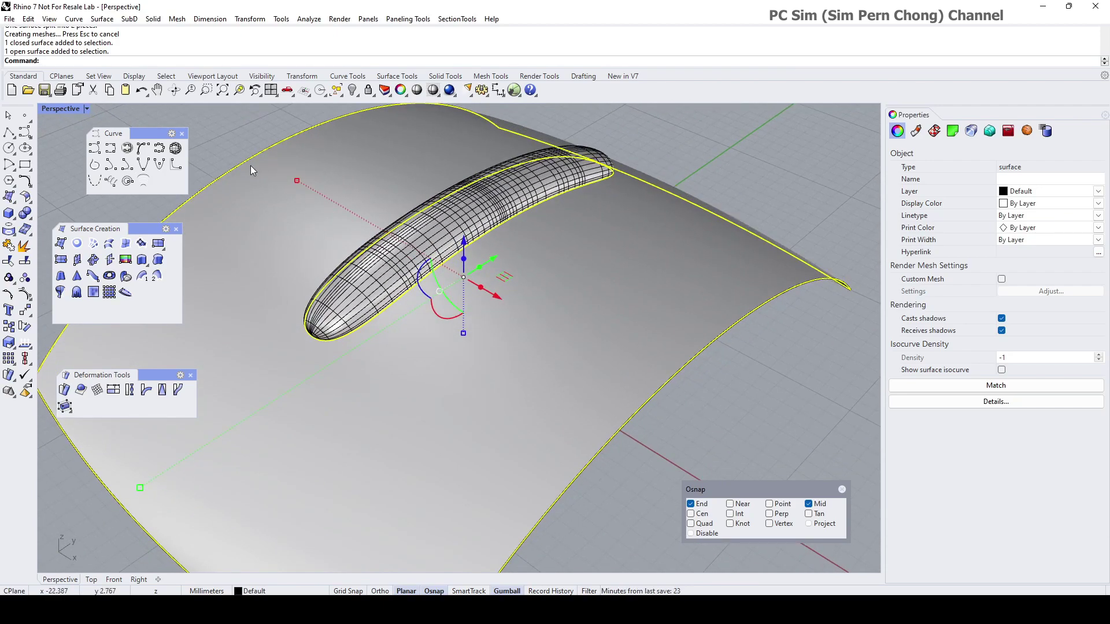
pyautogui.click(221, 140)
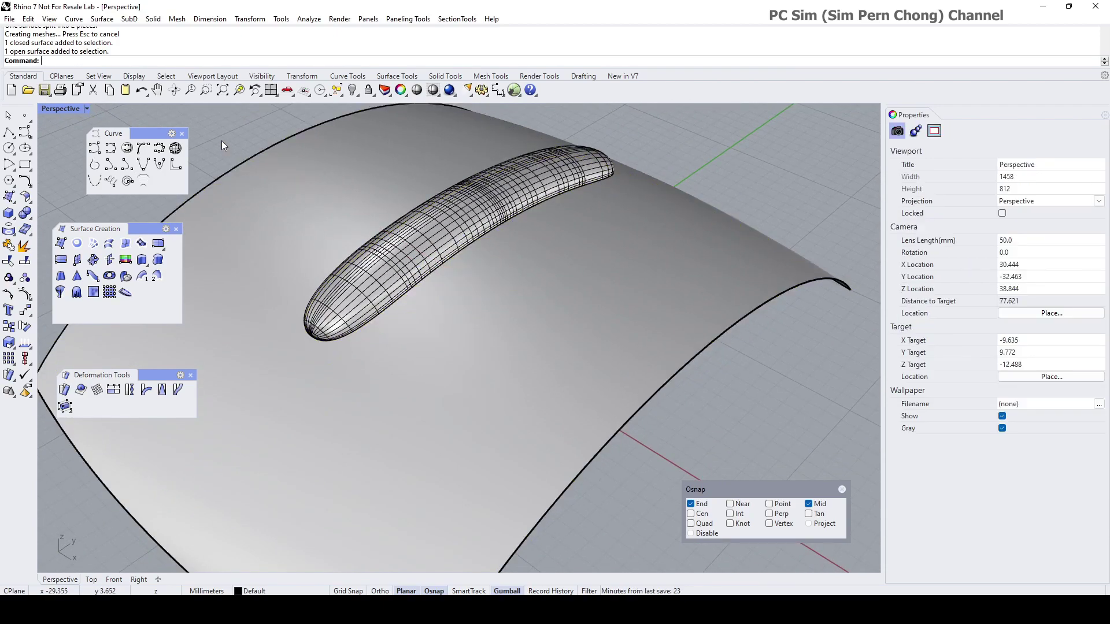
# Step: Split the groove body using the outer curved surface as the cutting object
pyautogui.click(26, 263)
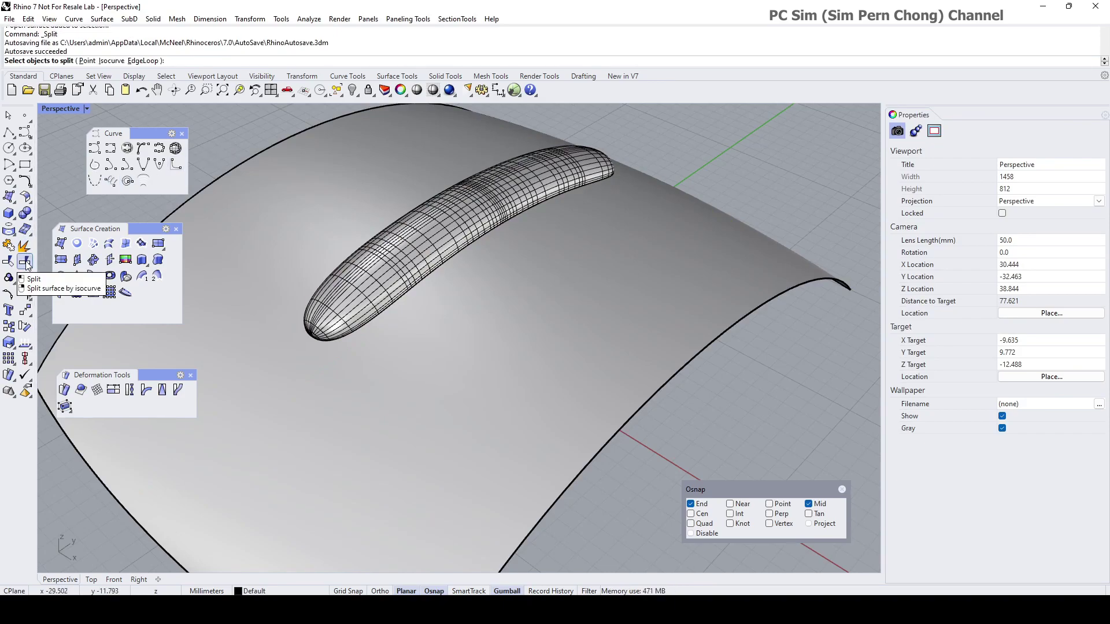
pyautogui.click(391, 269)
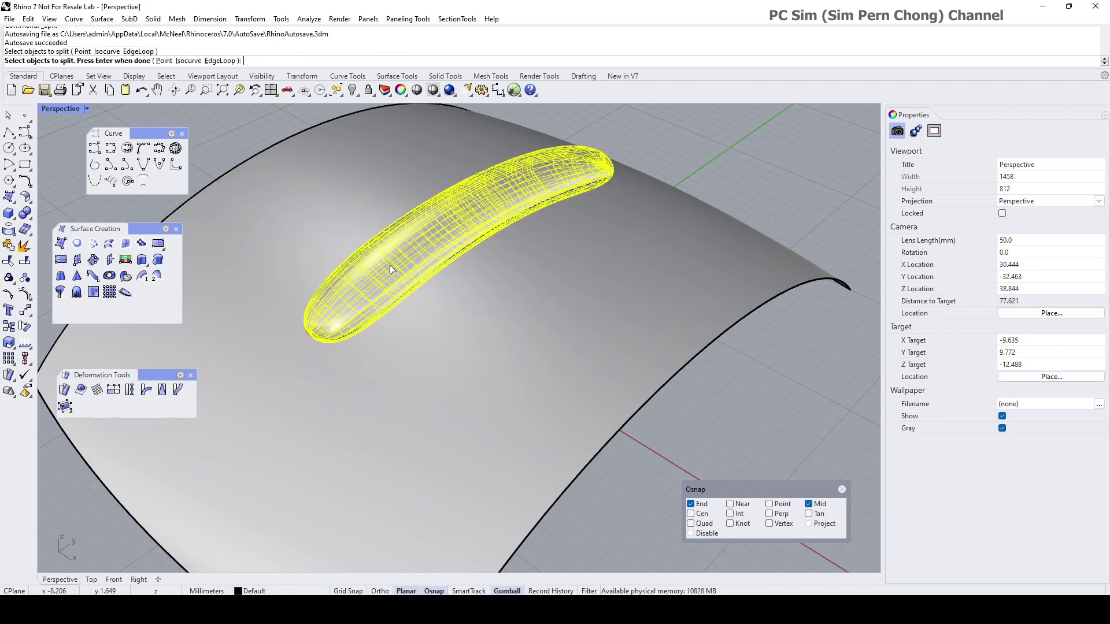
pyautogui.press('Return')
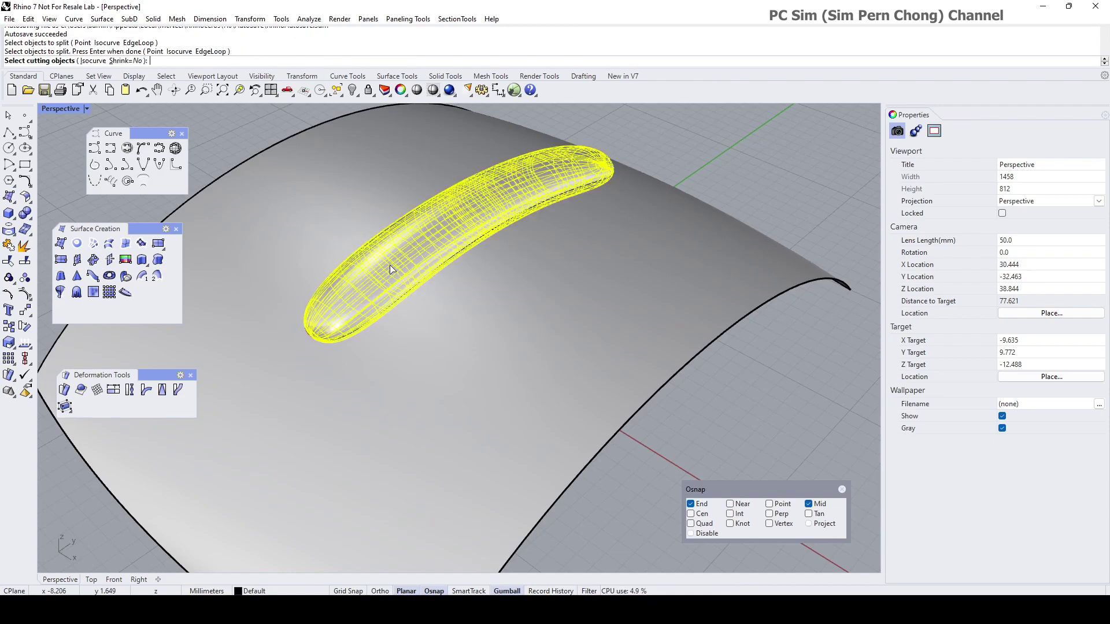
pyautogui.click(435, 346)
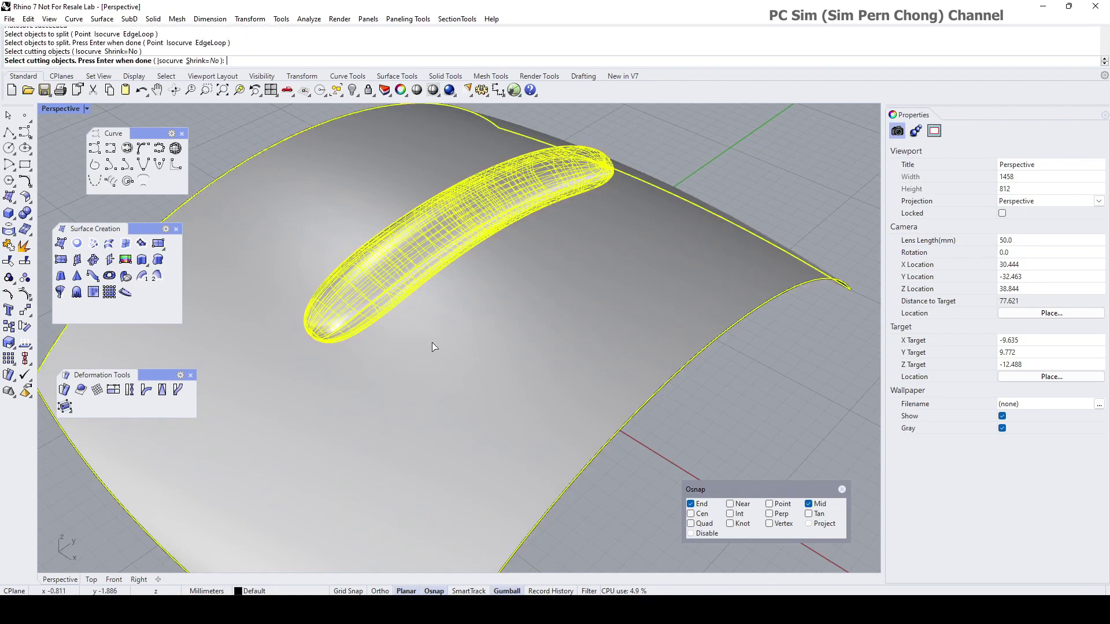
pyautogui.press('Return')
# Step: Delete the upper part of the split groove body and the piece of curved surface covering the groove
pyautogui.click(398, 269)
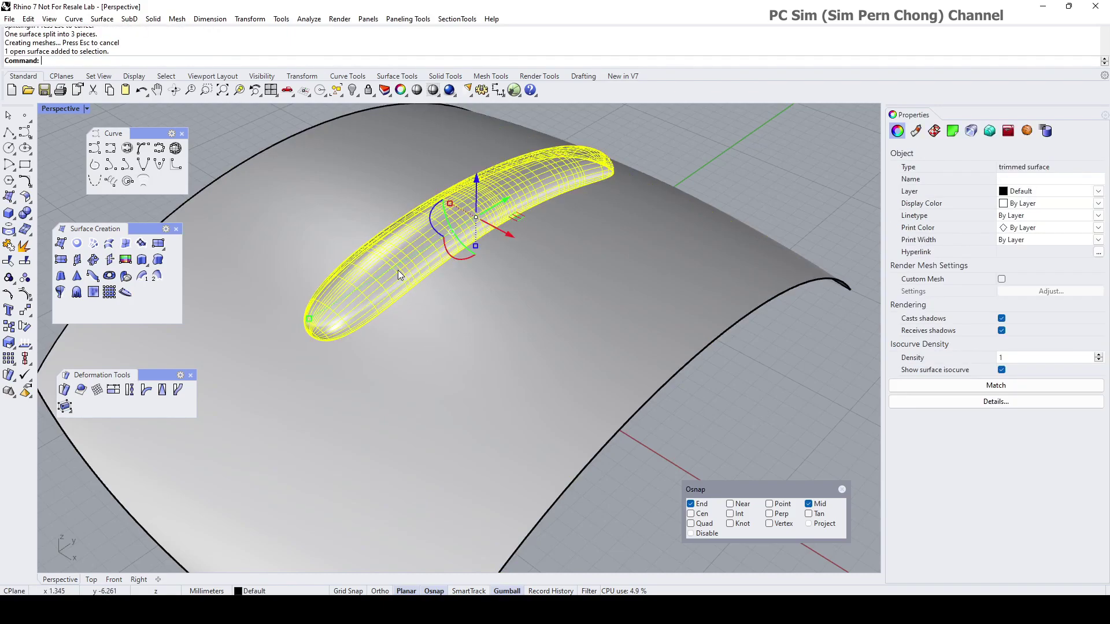
pyautogui.moveTo(397, 270); pyautogui.dragTo(421, 262, button='right')
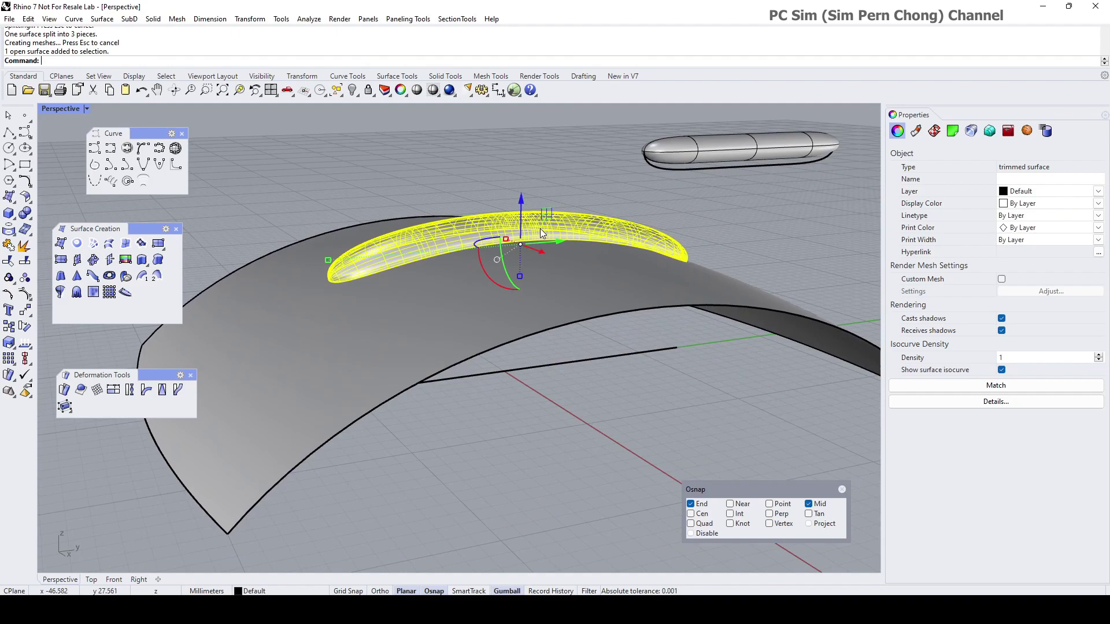
pyautogui.press('Delete')
pyautogui.scroll(5, 520, 250)
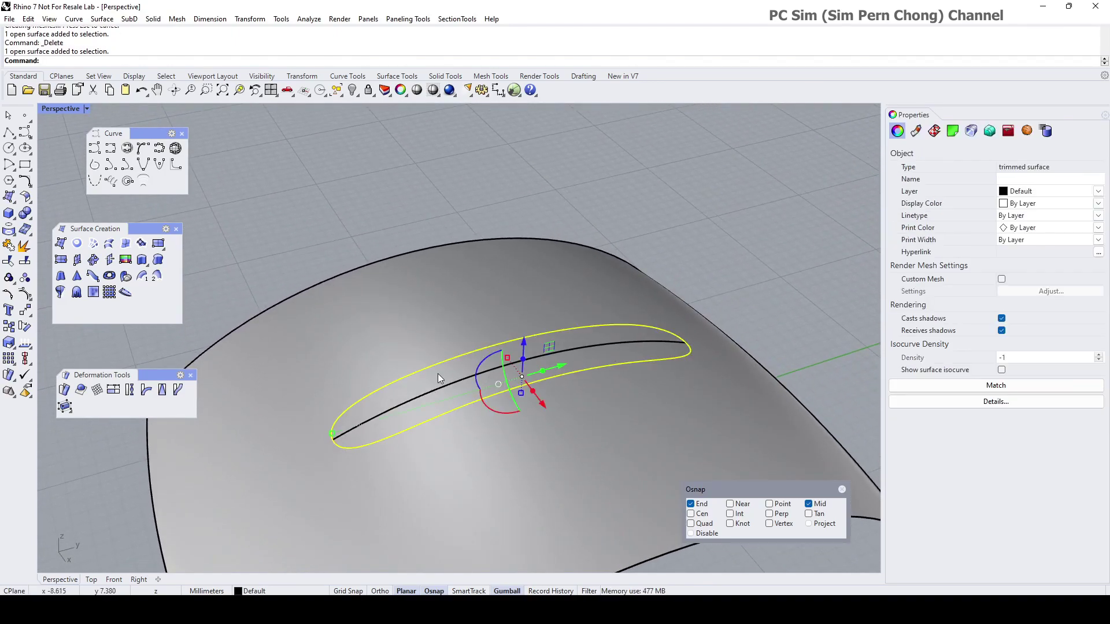
pyautogui.press('Delete')
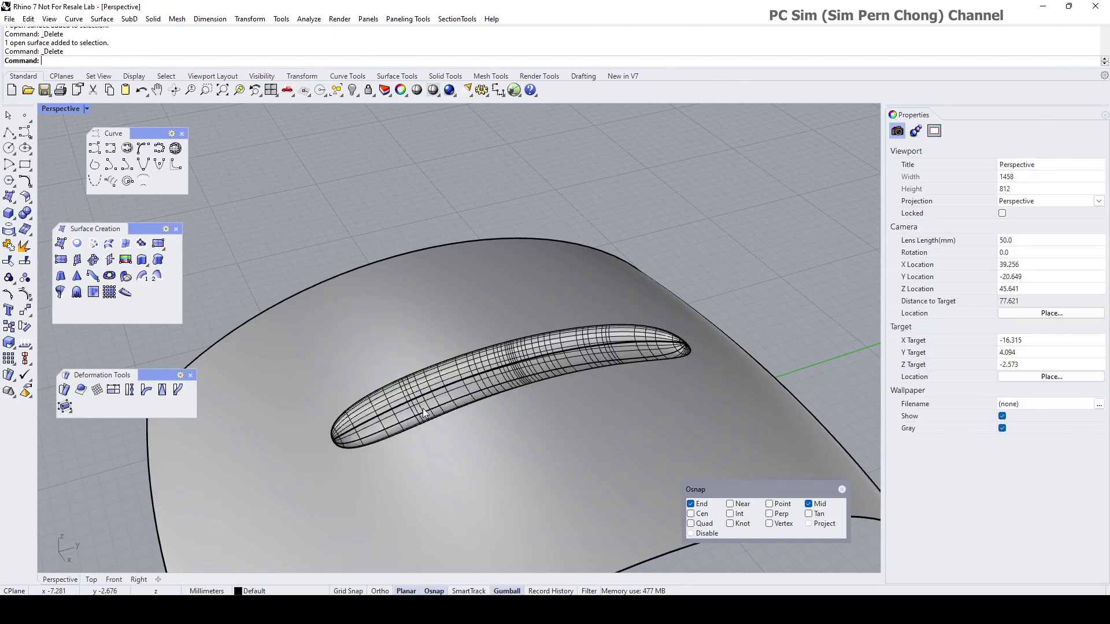
pyautogui.moveTo(423, 409); pyautogui.dragTo(478, 403, button='right')
pyautogui.scroll(-5, 478, 403)
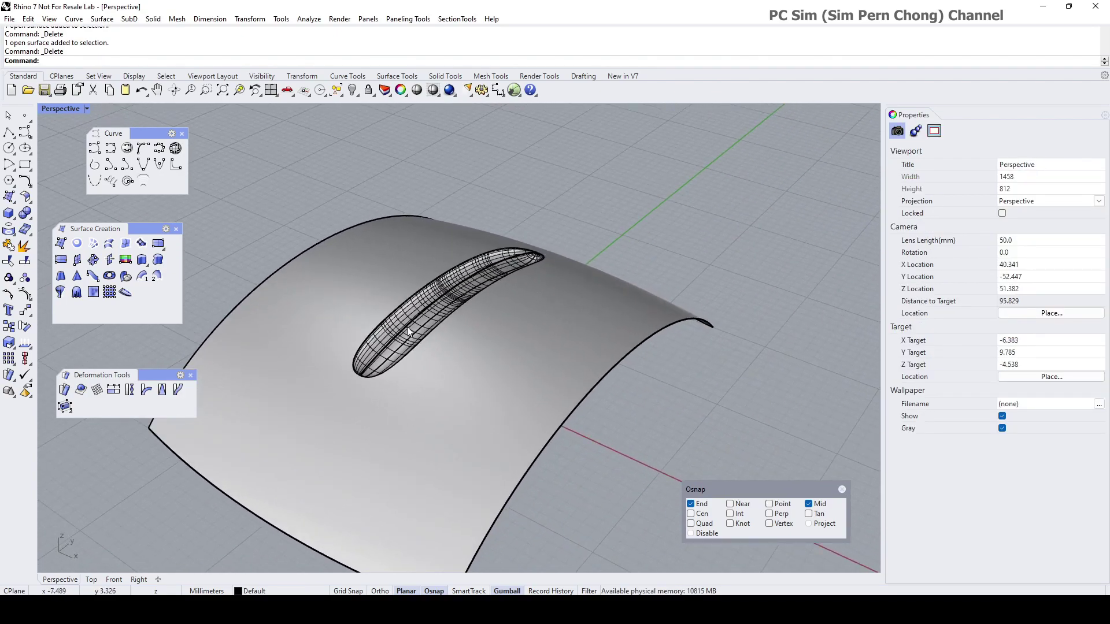
# Step: Turn off surface isocurve display for the outer curved surface and both groove surfaces
pyautogui.scroll(-2, 403, 307)
pyautogui.click(371, 312)
pyautogui.scroll(4, 375, 323)
pyautogui.click(449, 325)
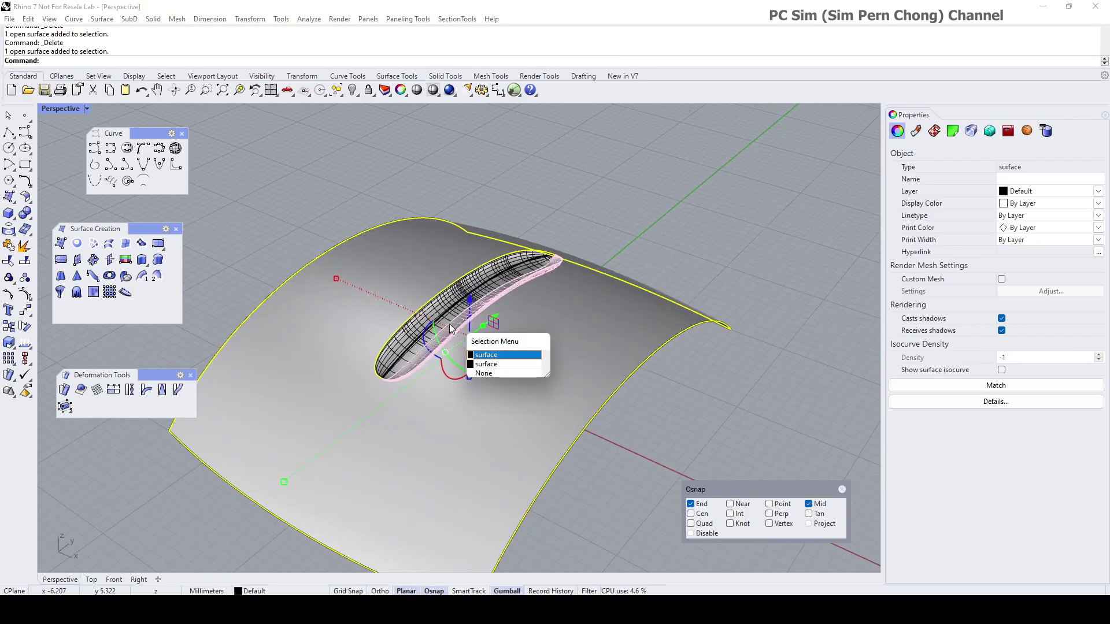
pyautogui.click(485, 354)
pyautogui.scroll(4, 497, 353)
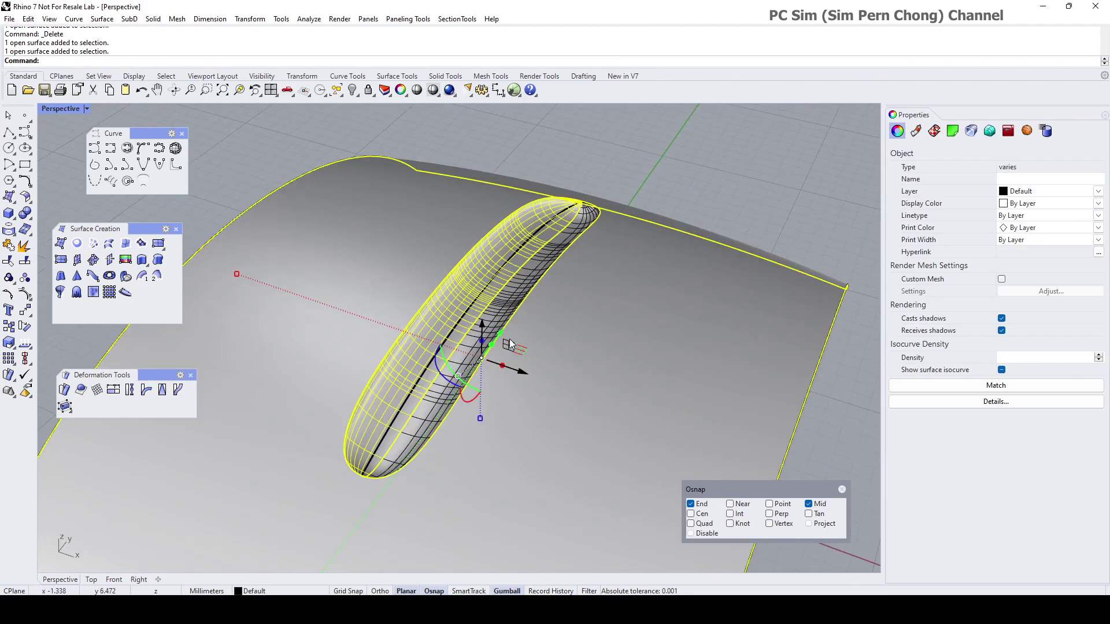
pyautogui.click(469, 356)
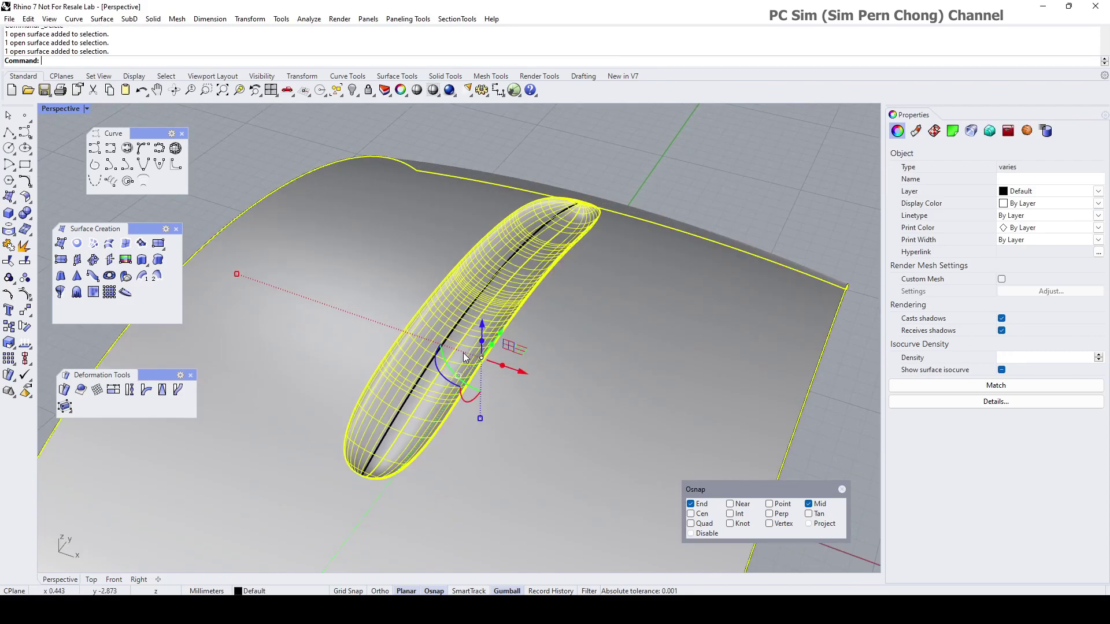
pyautogui.click(1001, 371)
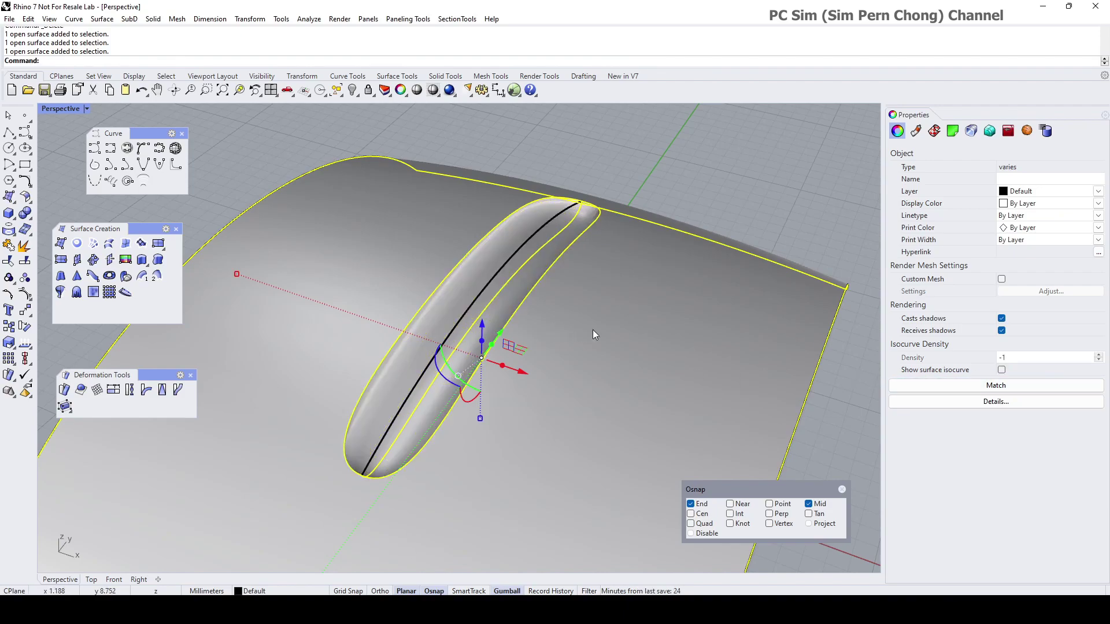
pyautogui.press('Escape')
# Step: Hide the projected curve running lengthwise over the groove
pyautogui.moveTo(602, 323); pyautogui.dragTo(594, 246, button='right')
pyautogui.scroll(4, 693, 253)
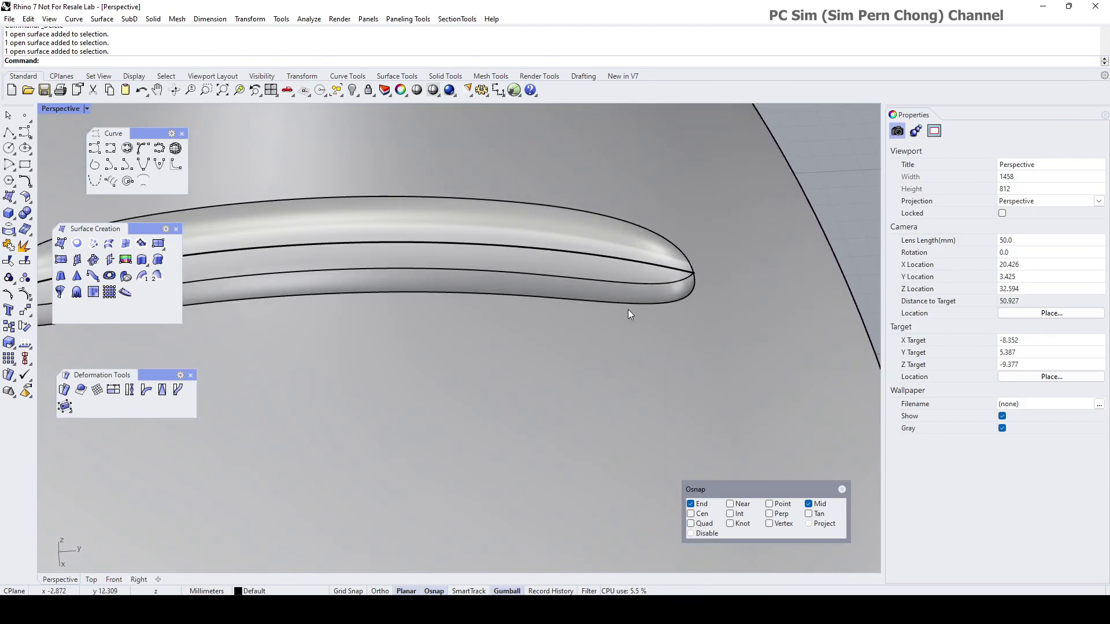
pyautogui.moveTo(623, 310); pyautogui.dragTo(695, 314, button='right')
pyautogui.click(634, 211)
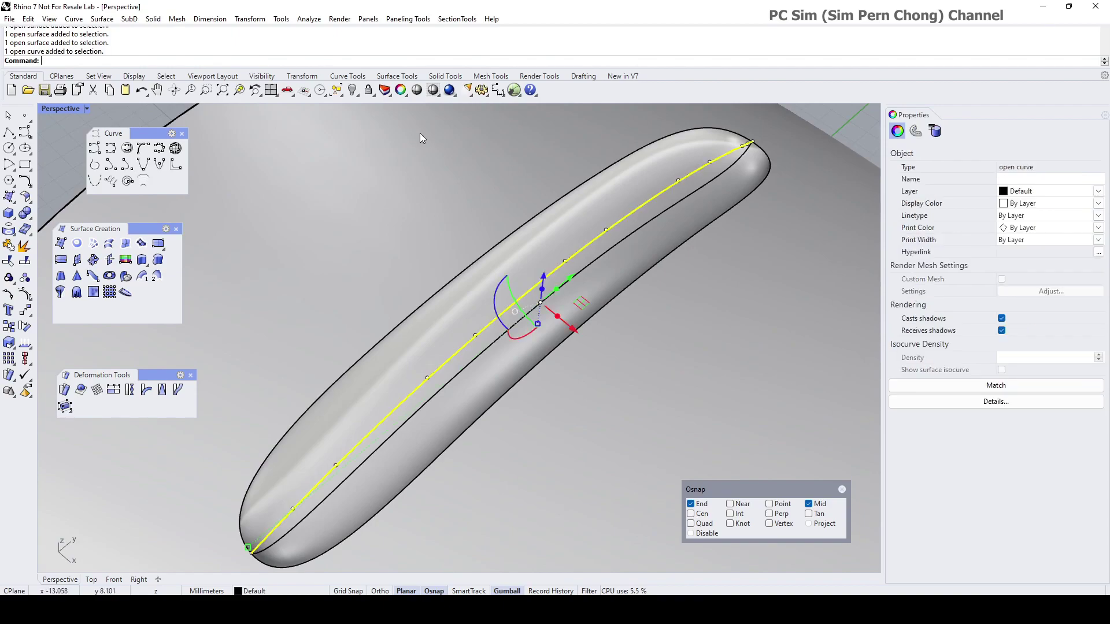
pyautogui.click(358, 95)
pyautogui.press('Home')
pyautogui.press('Home')
pyautogui.press('Home')
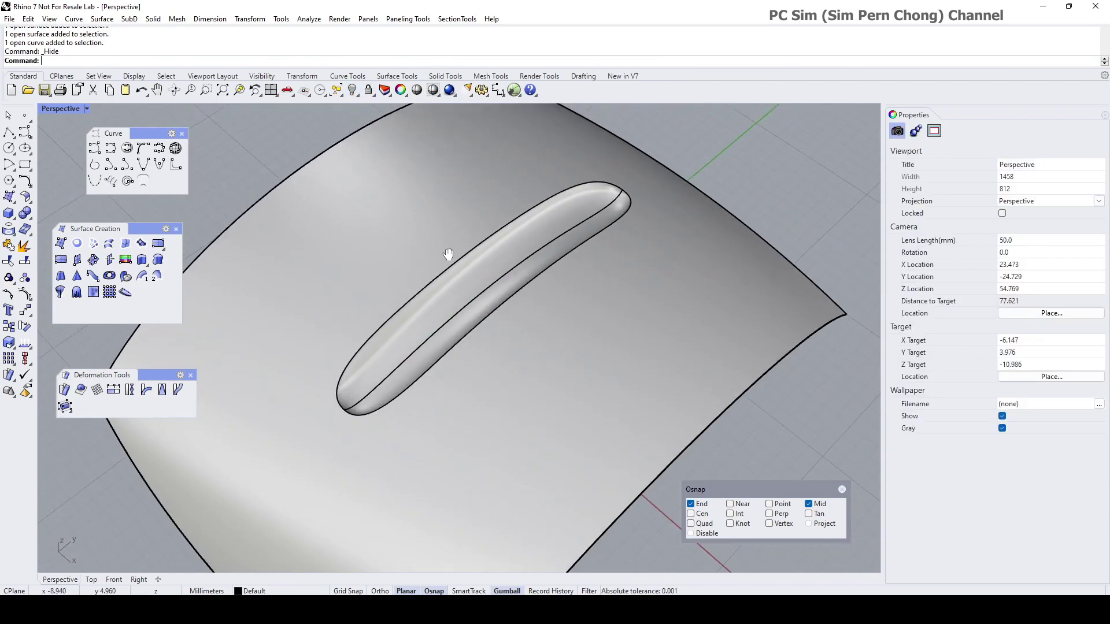
pyautogui.press('Home')
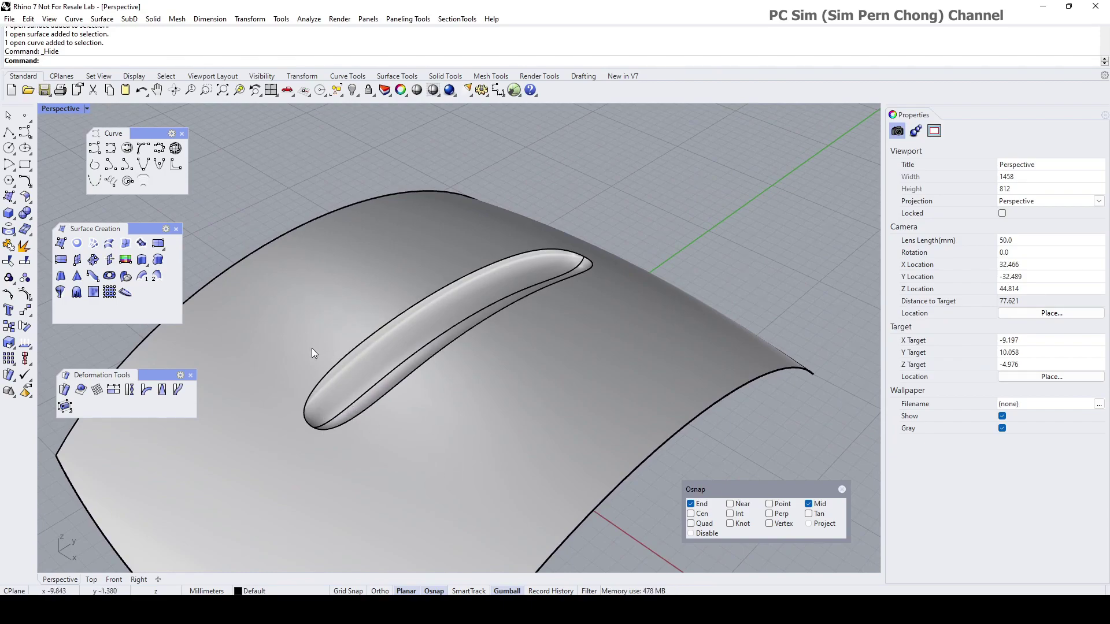
# Step: Join the outer curved surface and the two groove surfaces into one polysurface
pyautogui.click(9, 246)
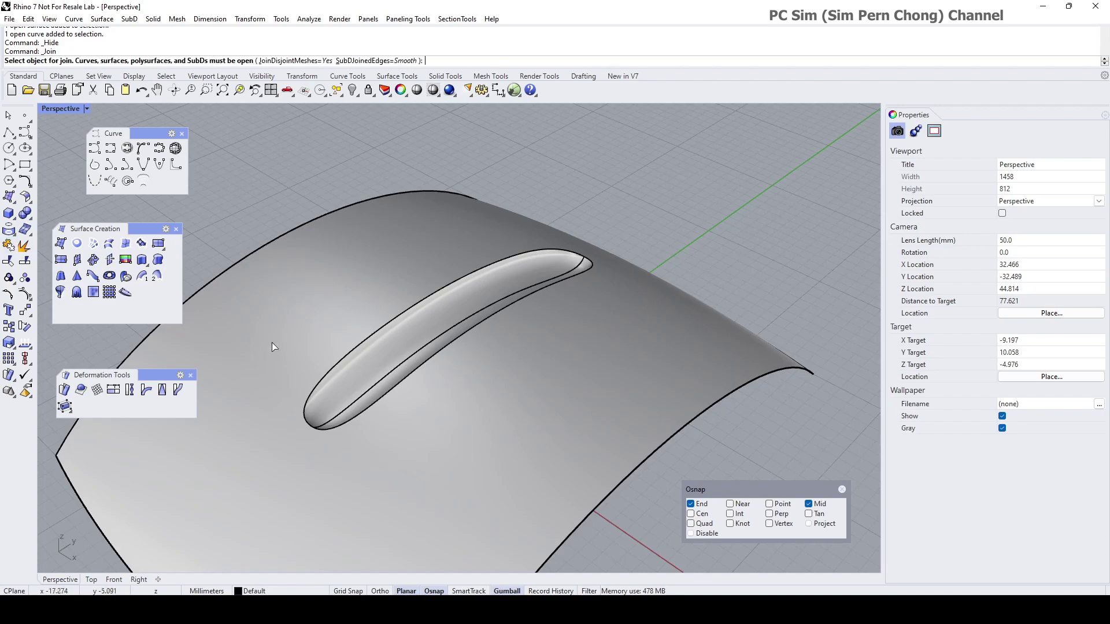
pyautogui.click(338, 314)
pyautogui.click(379, 355)
pyautogui.moveTo(379, 354); pyautogui.dragTo(510, 384, button='right')
pyautogui.click(540, 399)
pyautogui.rightClick(540, 399)
pyautogui.press('Escape')
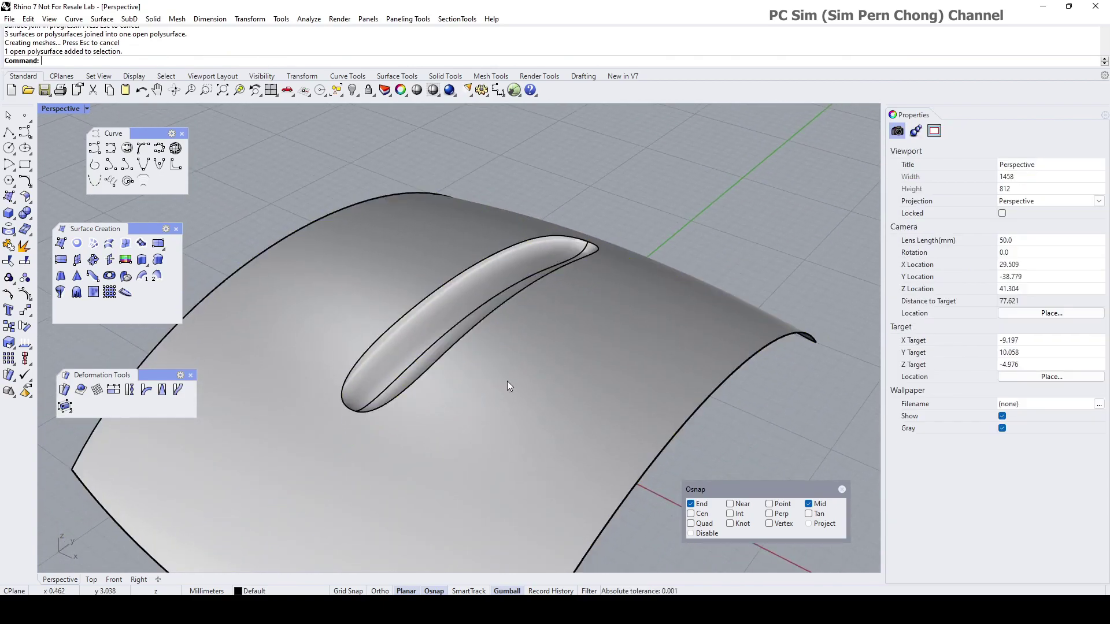
# Step: Close the floating Curve, Surface Creation and Deformation Tools palettes
pyautogui.scroll(5, 481, 355)
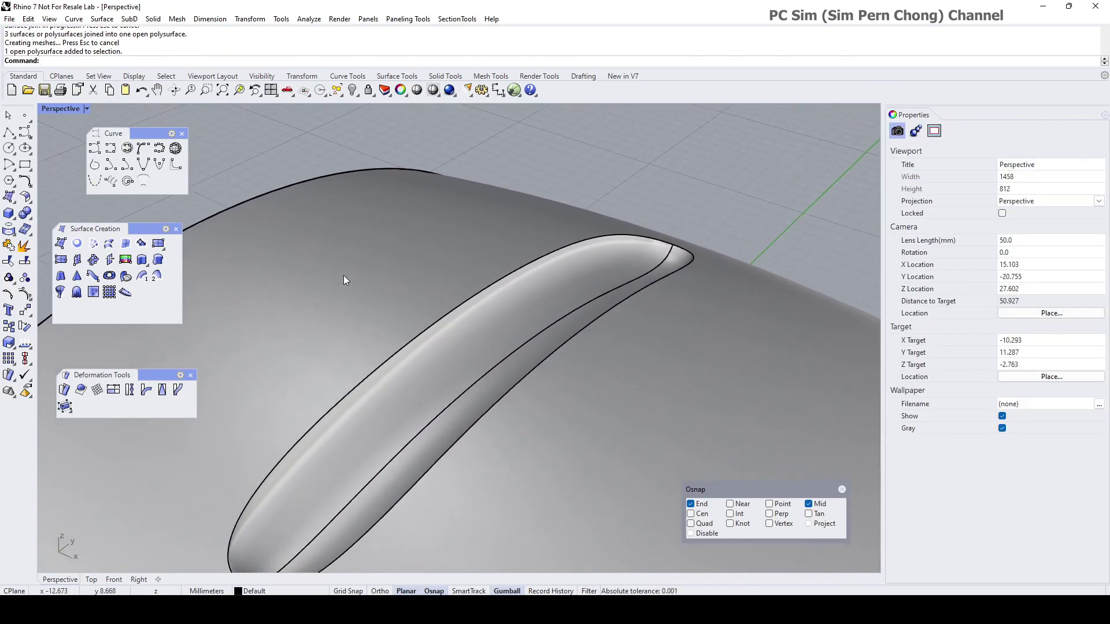
pyautogui.click(181, 132)
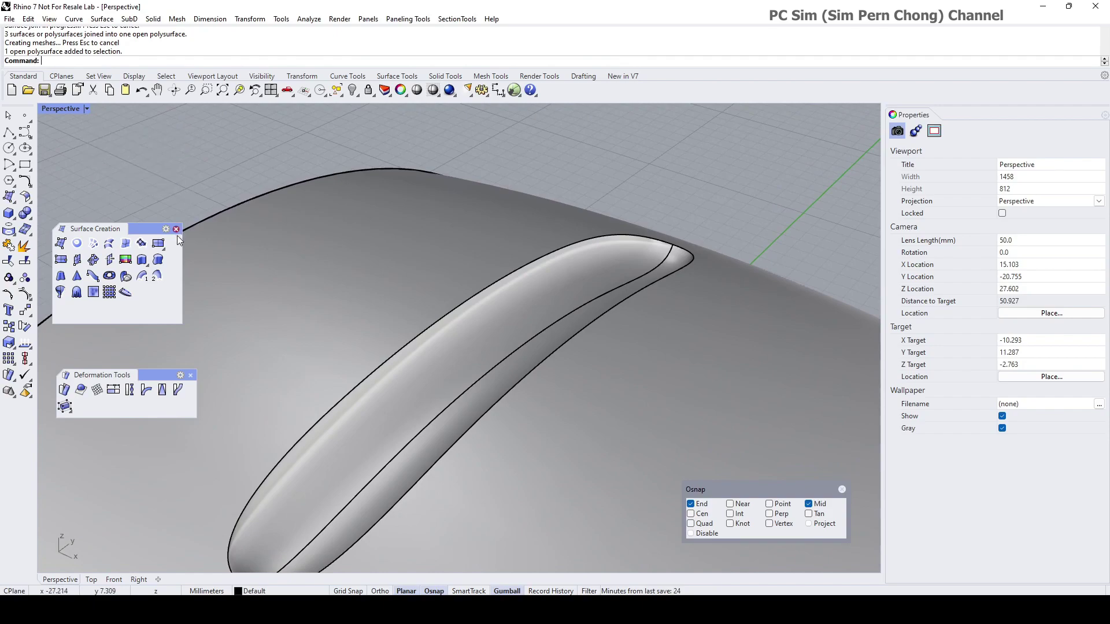
pyautogui.click(176, 229)
pyautogui.click(191, 375)
pyautogui.scroll(-5, 283, 382)
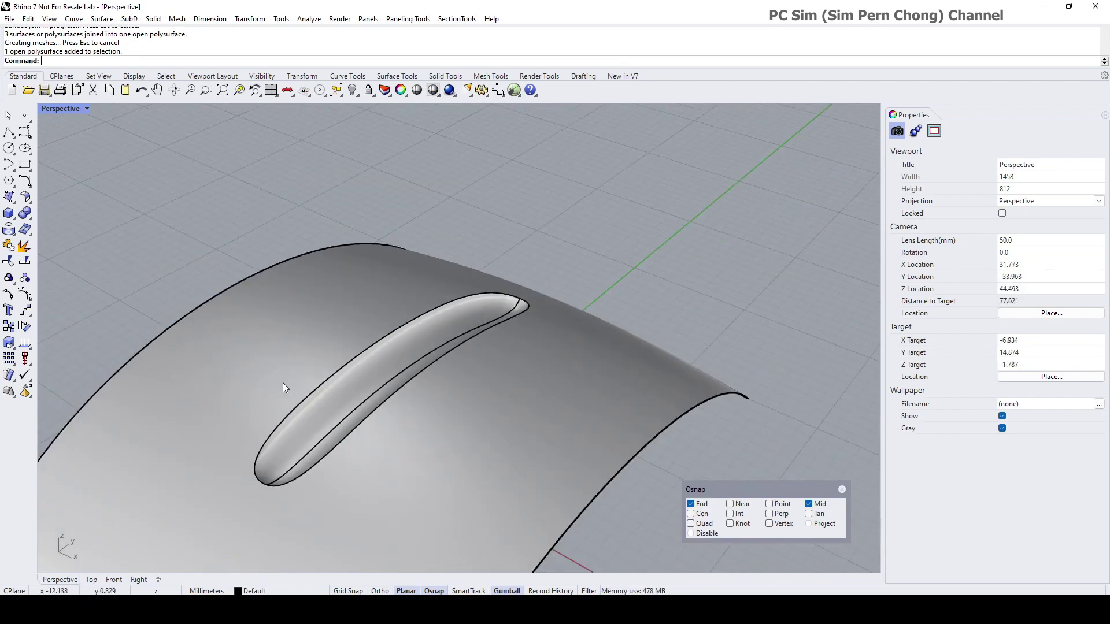
pyautogui.moveTo(307, 320); pyautogui.dragTo(304, 349, button='right')
pyautogui.scroll(3, 304, 349)
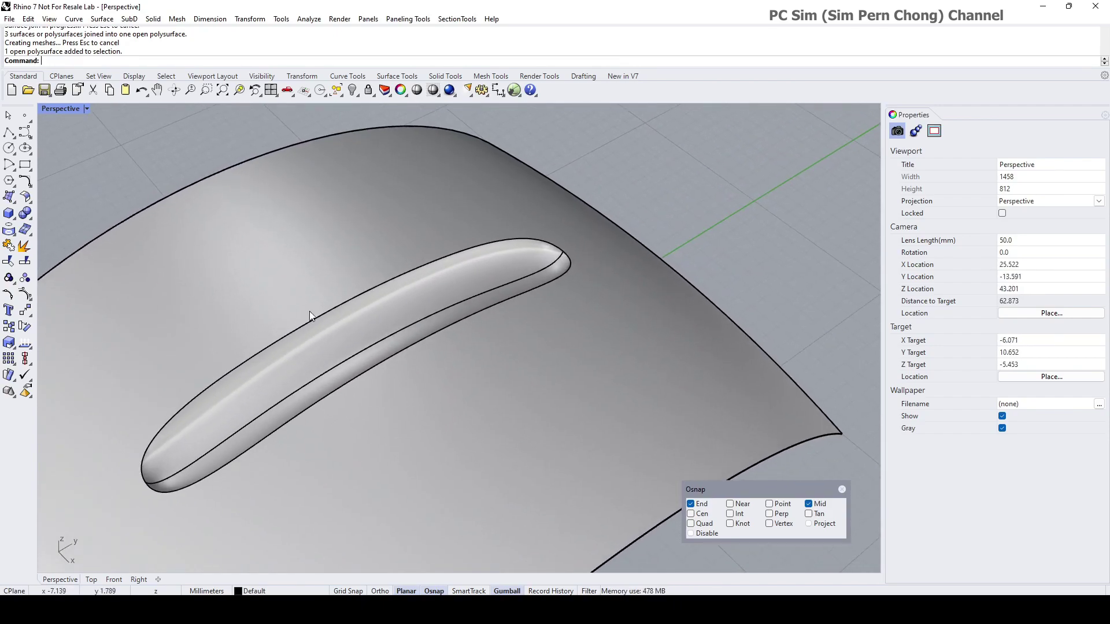
# Step: Start Blend Edge with a next radius of 1.5 and choose the two edges around the groove's rim
pyautogui.click(153, 18)
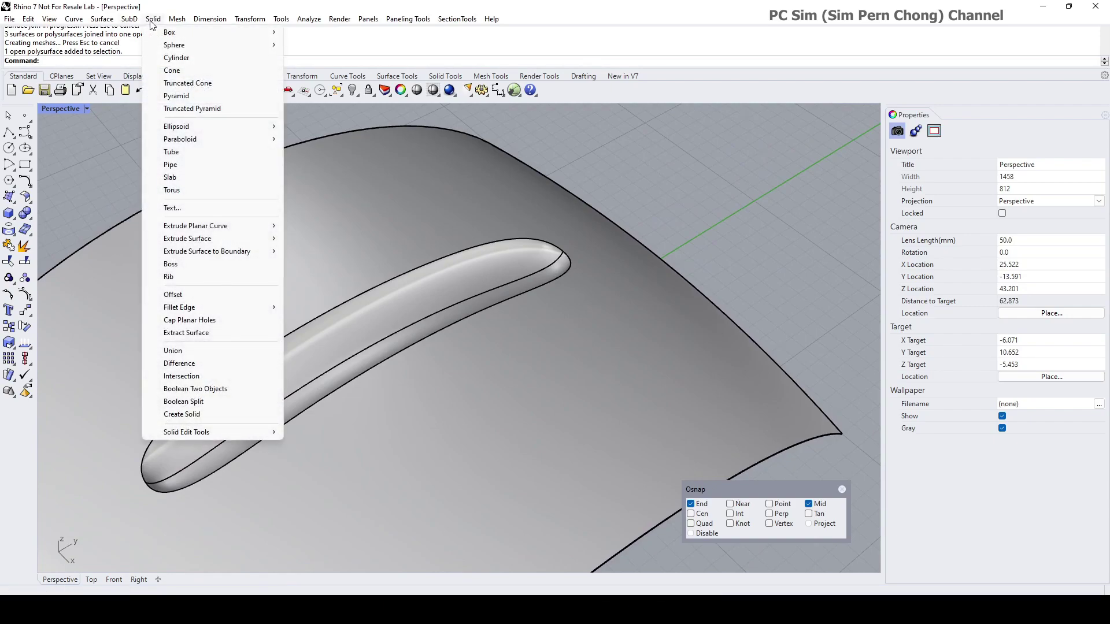
pyautogui.moveTo(255, 307)
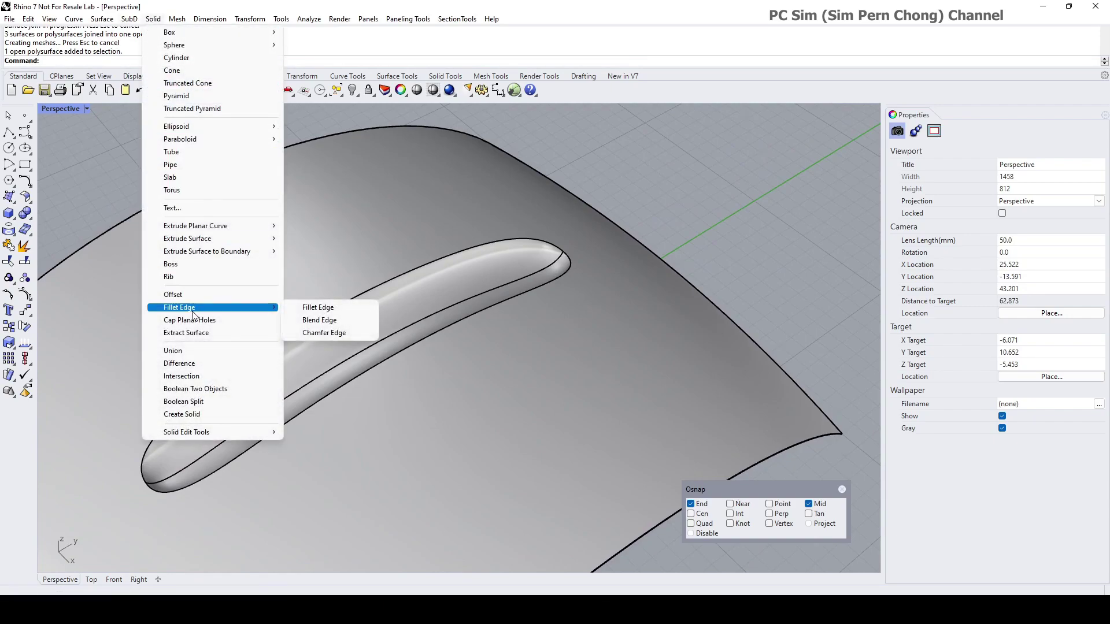
pyautogui.click(328, 323)
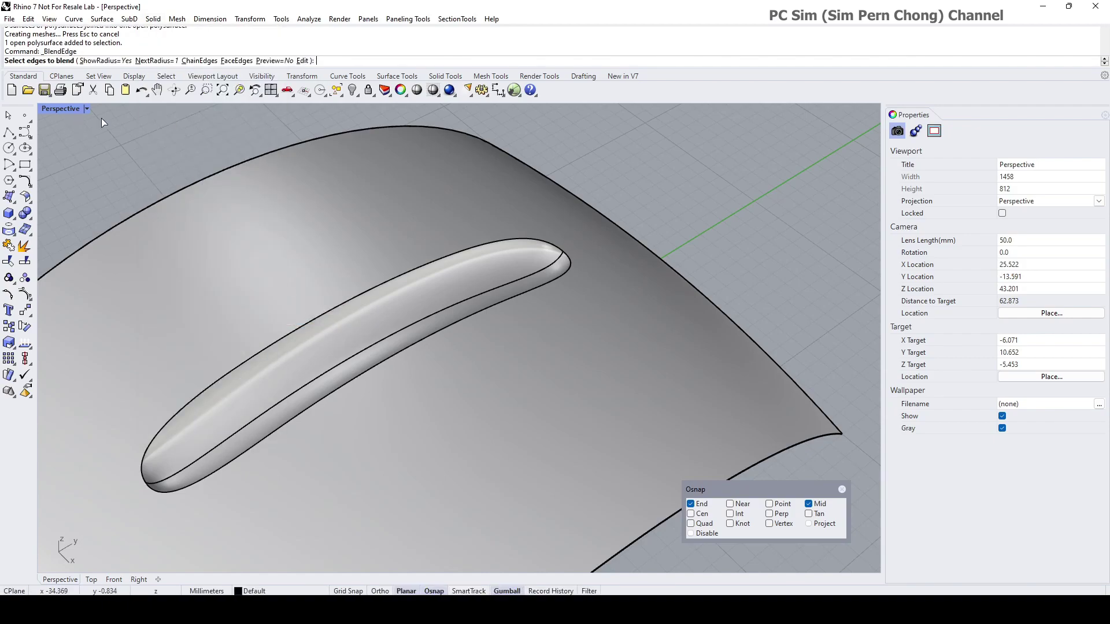
pyautogui.moveTo(303, 237); pyautogui.dragTo(302, 324, button='right')
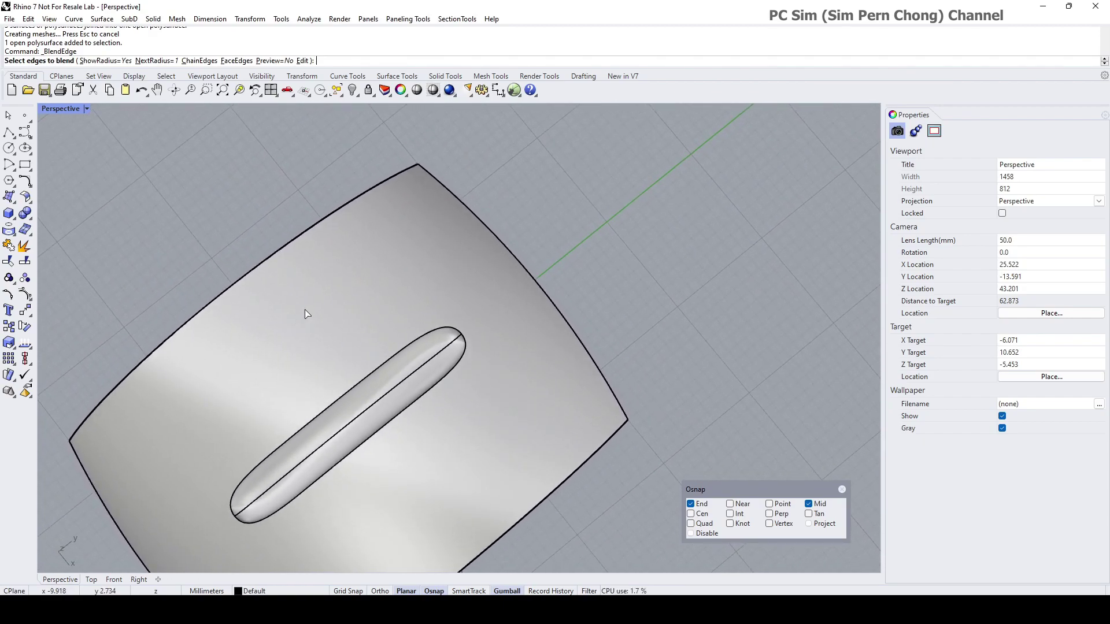
pyautogui.click(150, 61)
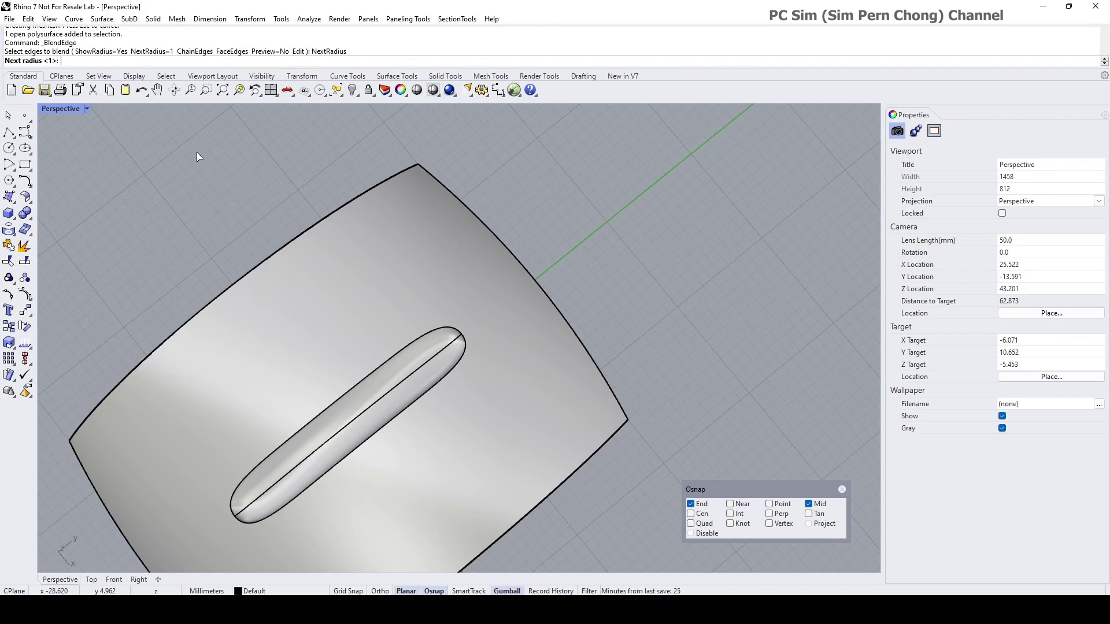
pyautogui.write('1.5')
pyautogui.press('Return')
pyautogui.moveTo(290, 354); pyautogui.dragTo(376, 319, button='right')
pyautogui.scroll(3, 369, 341)
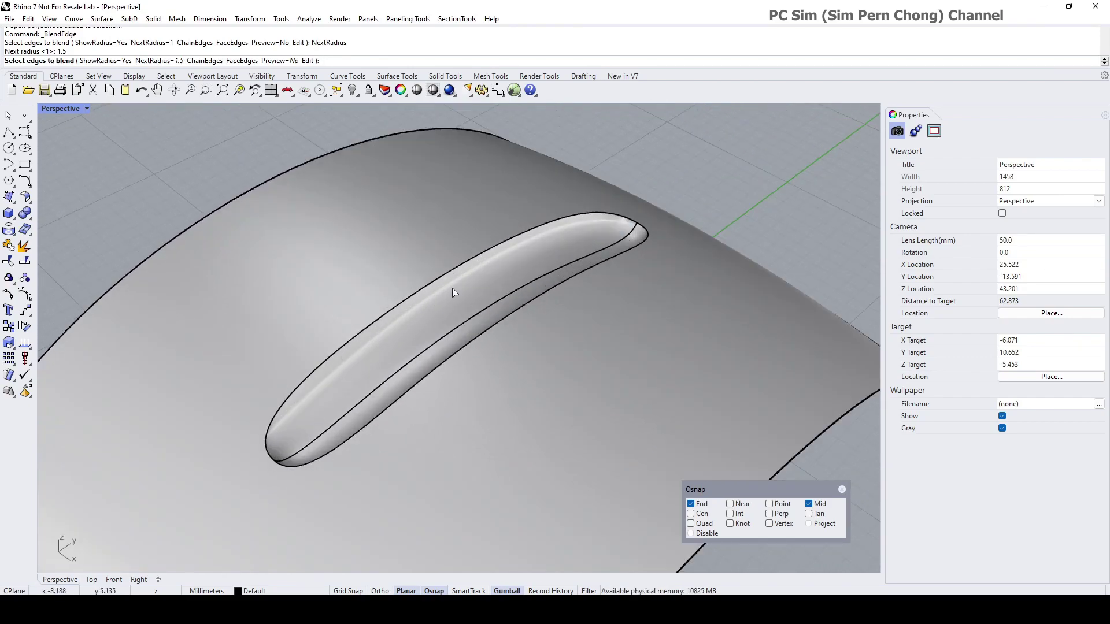
pyautogui.click(547, 229)
pyautogui.click(638, 238)
pyautogui.press('Return')
# Step: Set both blend handle radii at the groove's far end, near the green axis, to 1.2
pyautogui.moveTo(646, 257); pyautogui.dragTo(580, 304, button='right')
pyautogui.scroll(5, 598, 272)
pyautogui.click(579, 298)
pyautogui.write('1.2')
pyautogui.press('Return')
pyautogui.click(636, 277)
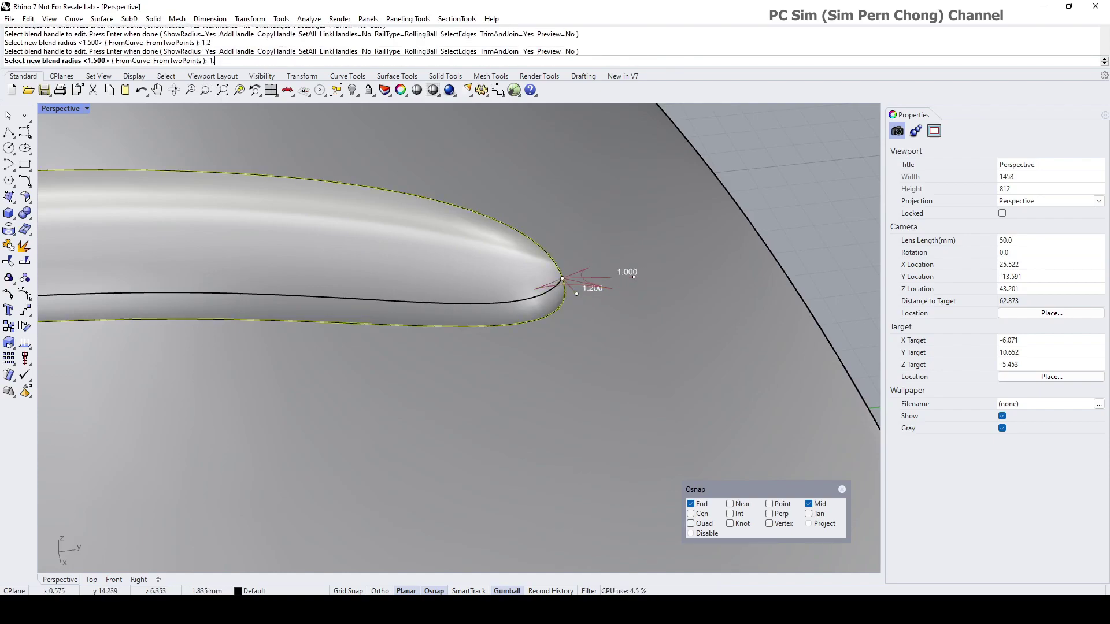
pyautogui.write('1.2')
pyautogui.press('Return')
pyautogui.scroll(-4, 632, 309)
pyautogui.scroll(5, 75, 321)
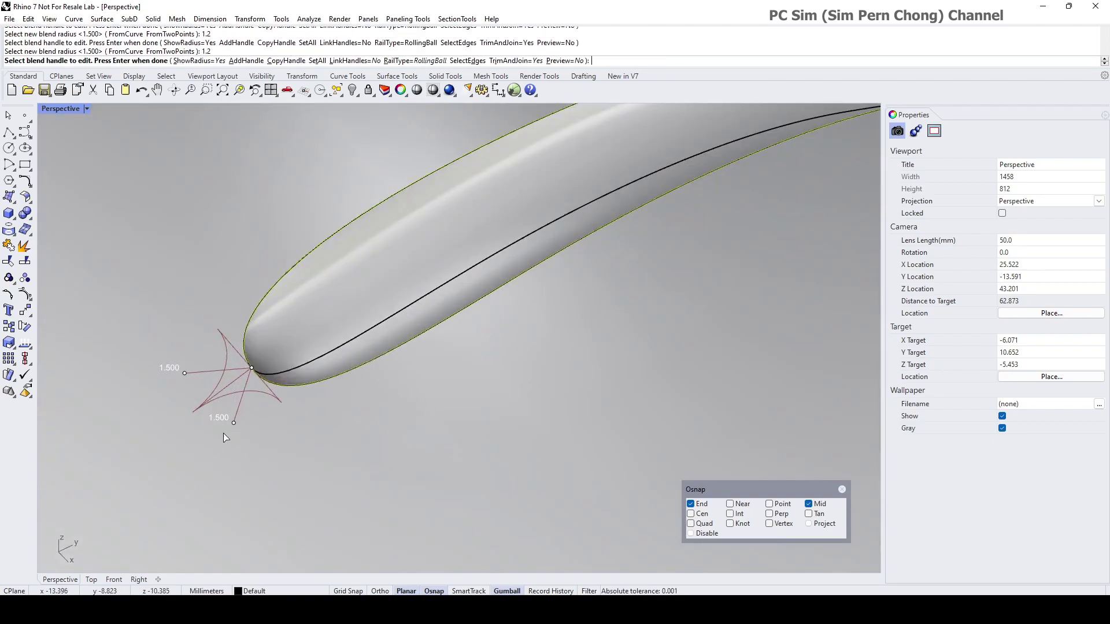
# Step: Set both blend handle radii at the groove's near end to 1.2
pyautogui.click(234, 407)
pyautogui.write('1')
pyautogui.press('Escape')
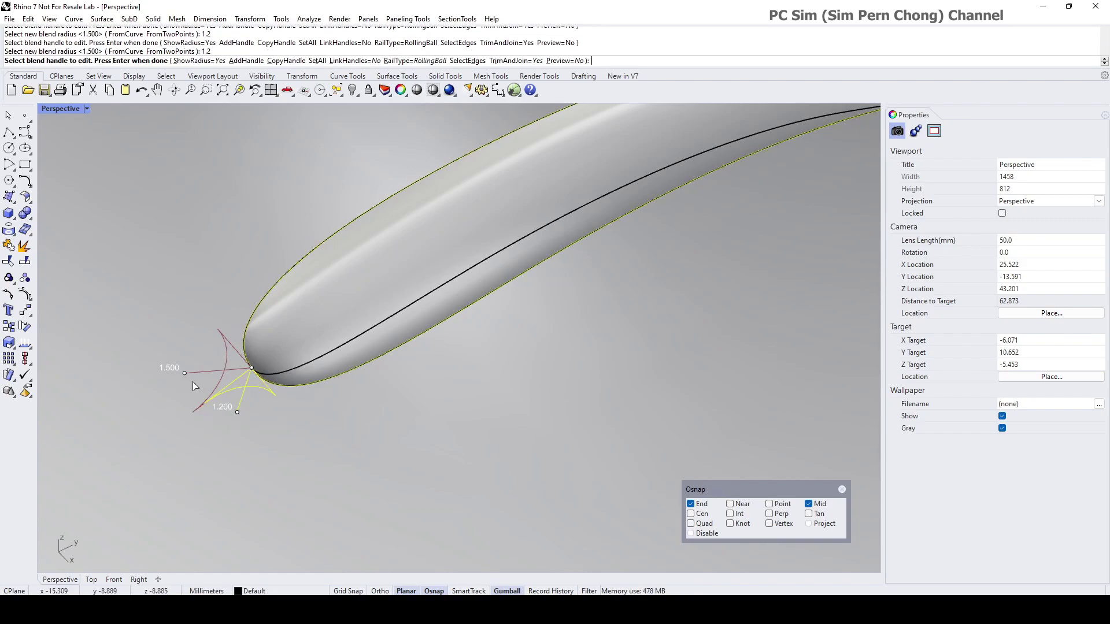
pyautogui.click(186, 373)
pyautogui.write('1.2')
pyautogui.press('Return')
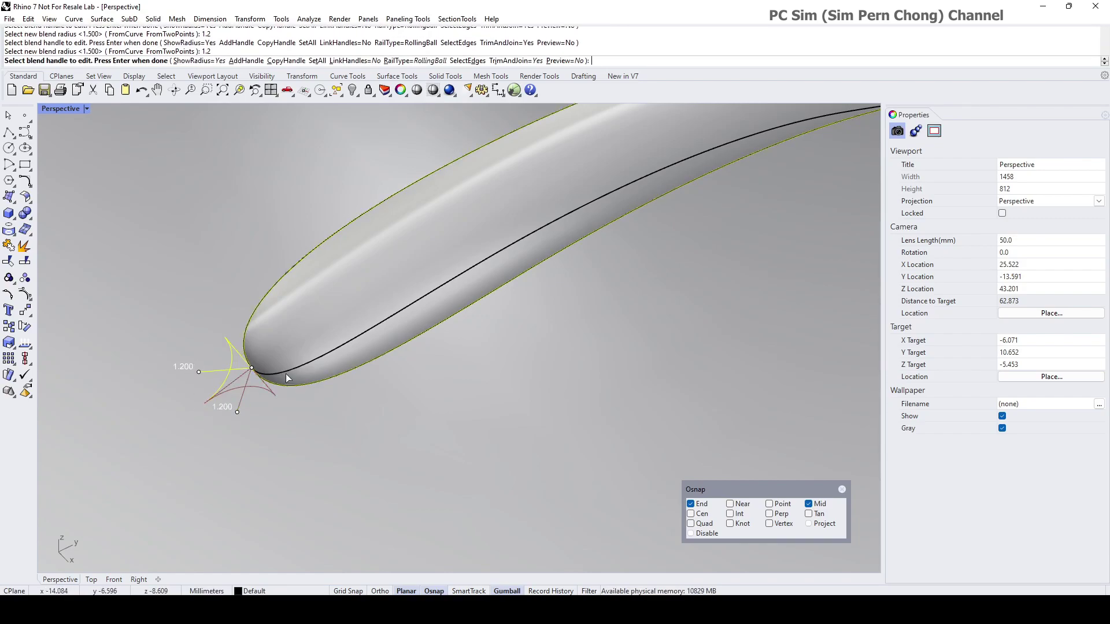
# Step: Apply the edge blend around the groove's rim and undo it
pyautogui.scroll(-3, 300, 373)
pyautogui.press('Return')
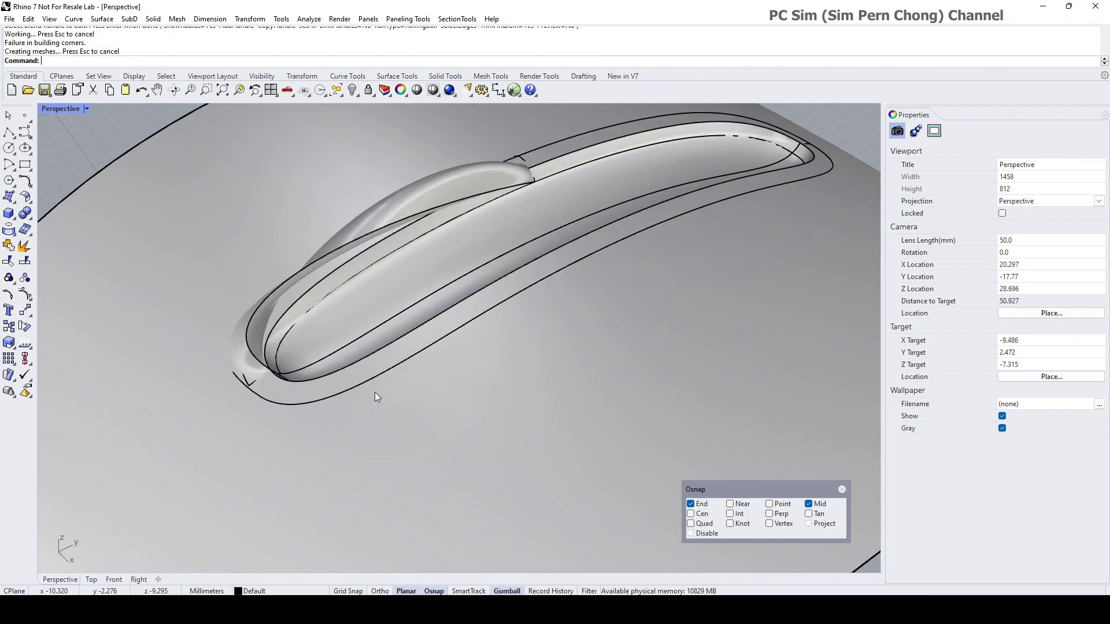
pyautogui.moveTo(374, 392); pyautogui.dragTo(401, 406, button='right')
pyautogui.hotkey('ctrl', 'z')
# Step: Run Show Edges on the joined polysurface and examine its edges around the groove and outer boundary
pyautogui.click(406, 414)
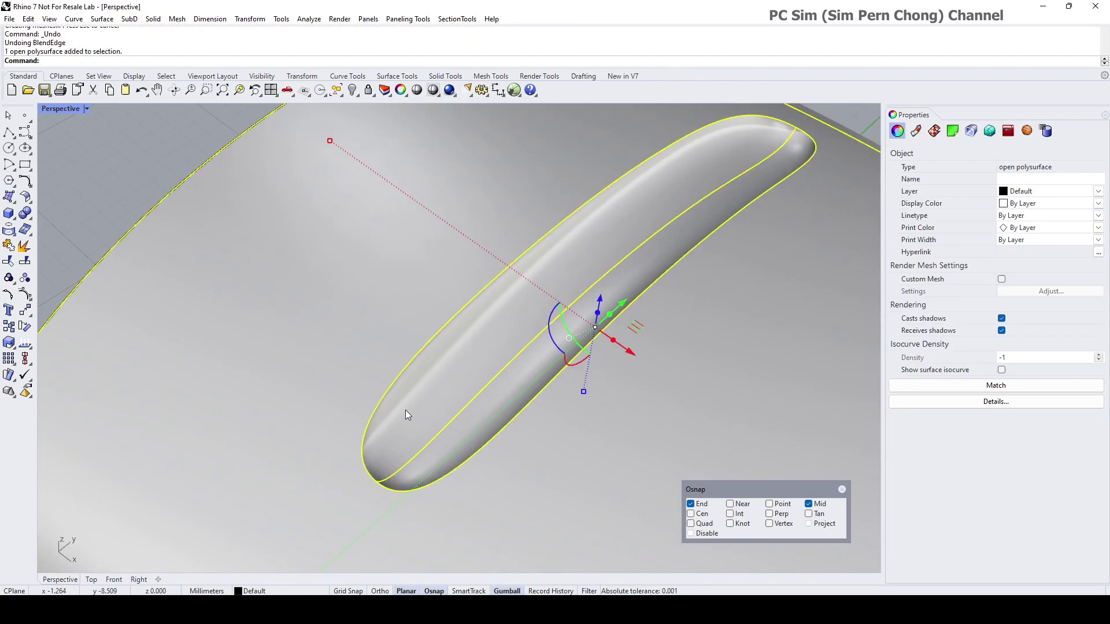
pyautogui.click(309, 19)
pyautogui.moveTo(327, 200)
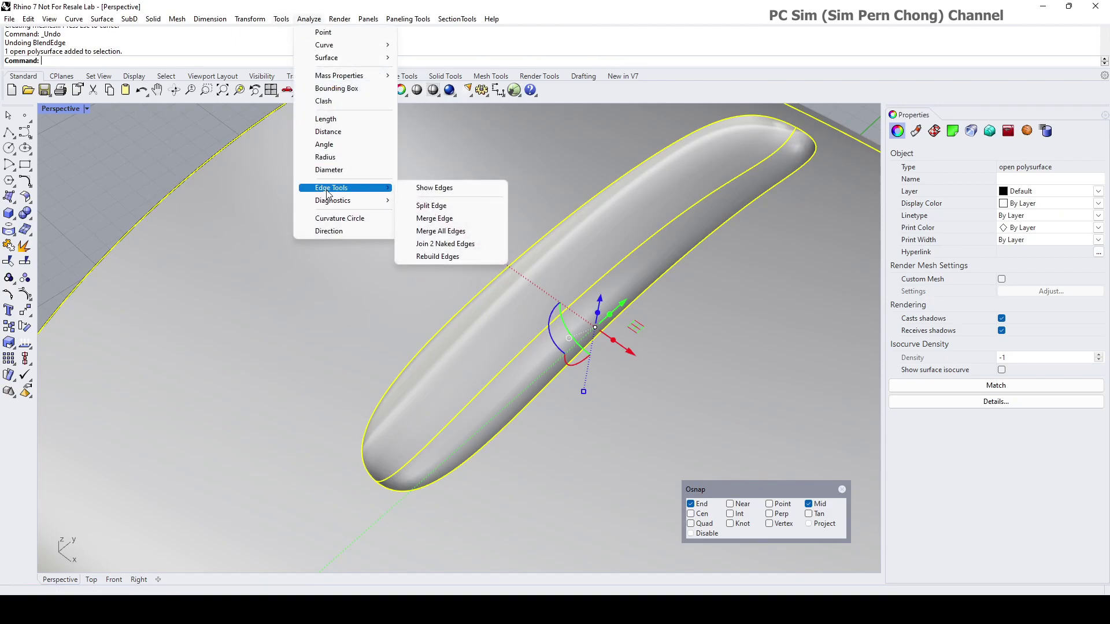
pyautogui.click(434, 188)
pyautogui.moveTo(429, 185); pyautogui.dragTo(450, 272, button='right')
pyautogui.click(325, 155)
pyautogui.scroll(-5, 396, 258)
pyautogui.scroll(3, 431, 328)
pyautogui.keyDown('shift'); pyautogui.moveTo(431, 328); pyautogui.dragTo(418, 340, button='right'); pyautogui.keyUp('shift')
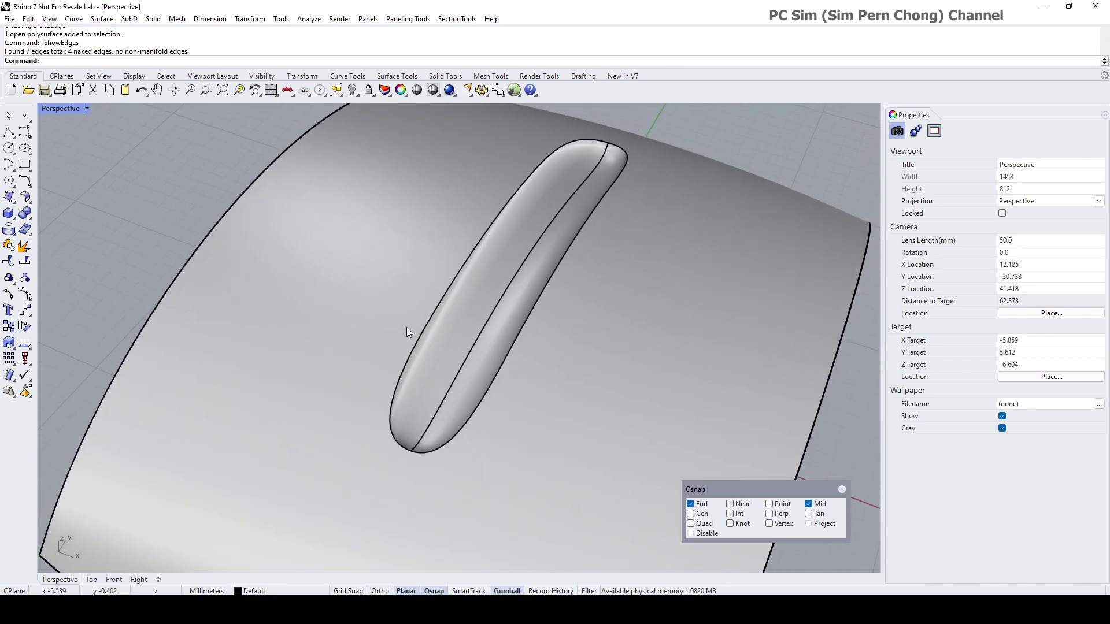
# Step: Blend the two rim edges around the groove with Blend Edge at a next radius of 1
pyautogui.click(153, 18)
pyautogui.click(318, 320)
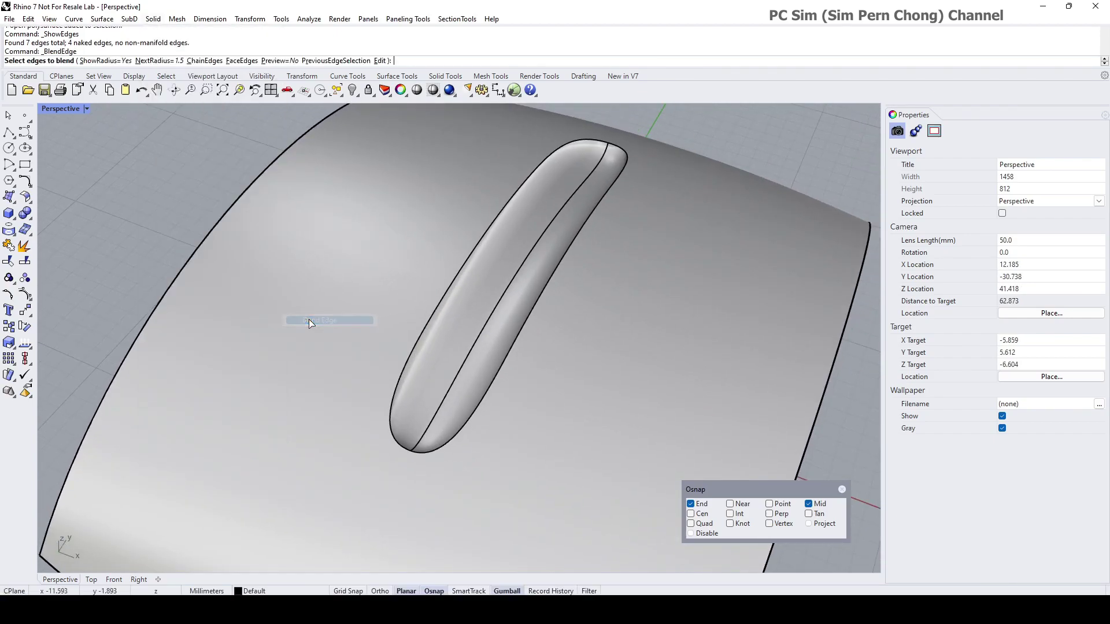
pyautogui.click(157, 61)
pyautogui.write('1')
pyautogui.press('Return')
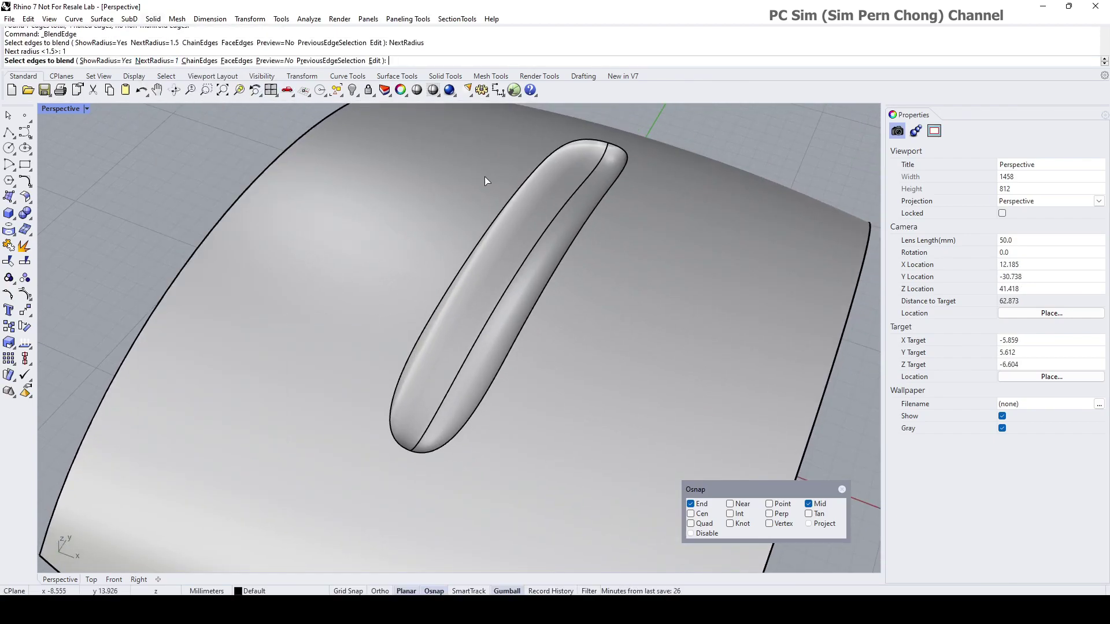
pyautogui.click(502, 211)
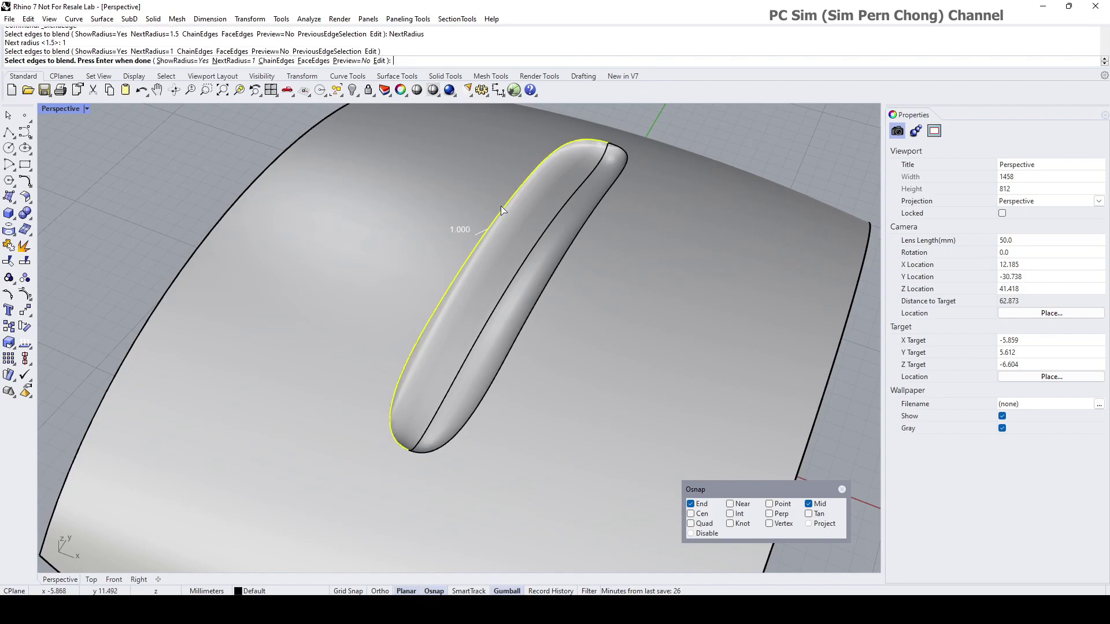
pyautogui.click(619, 152)
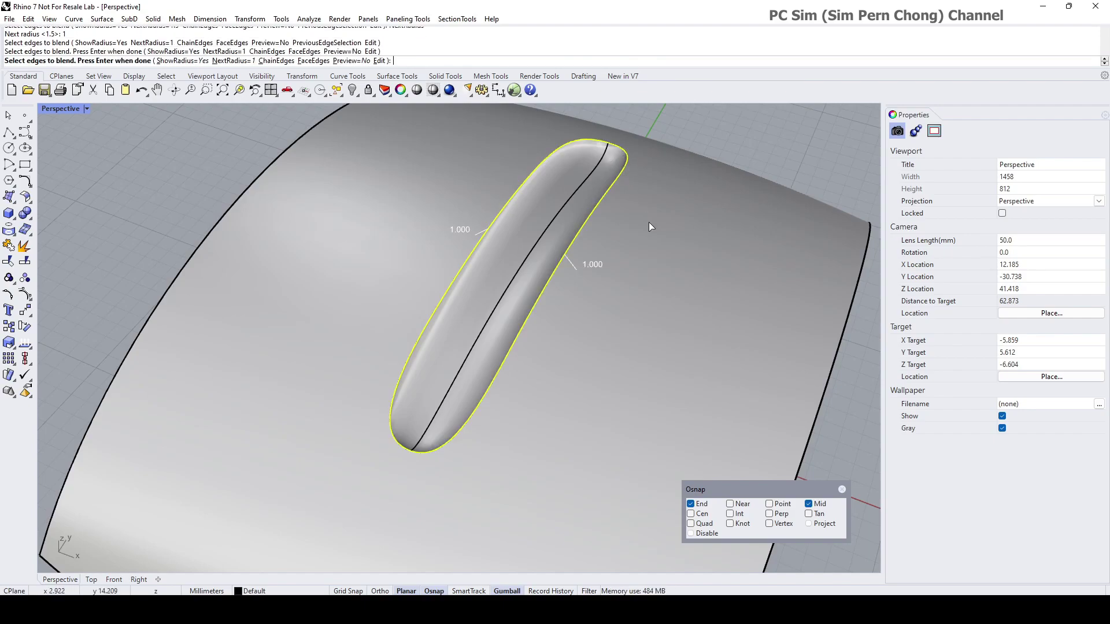
pyautogui.press('Return')
pyautogui.press('Return')
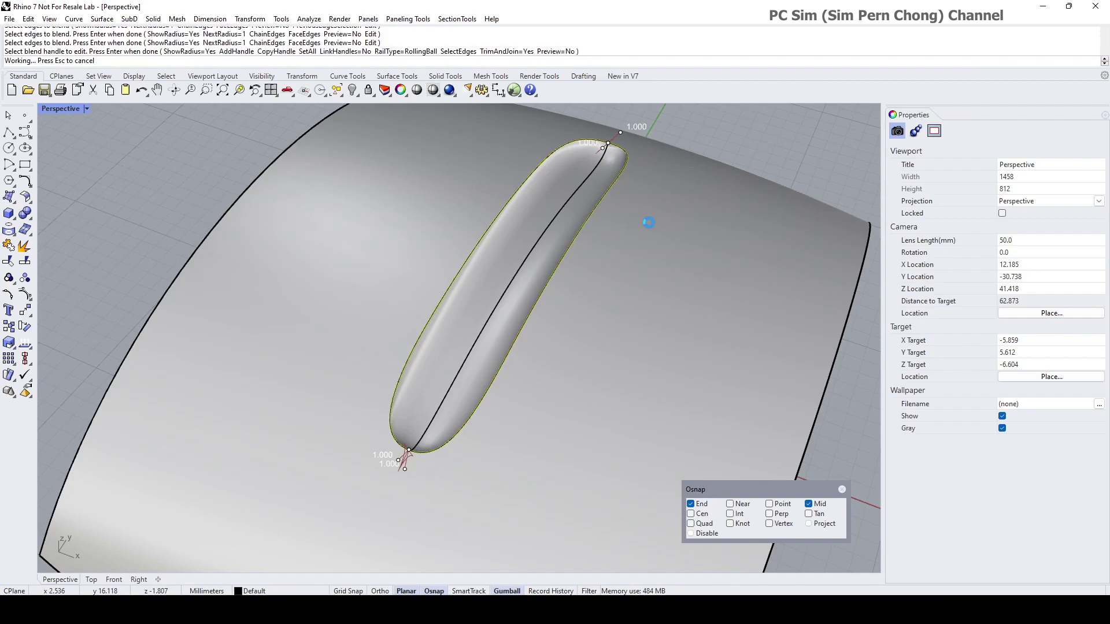
# Step: Display the brushed_gold.jpg environment map on the blended polysurface and examine the reflections around the groove
pyautogui.scroll(3, 649, 223)
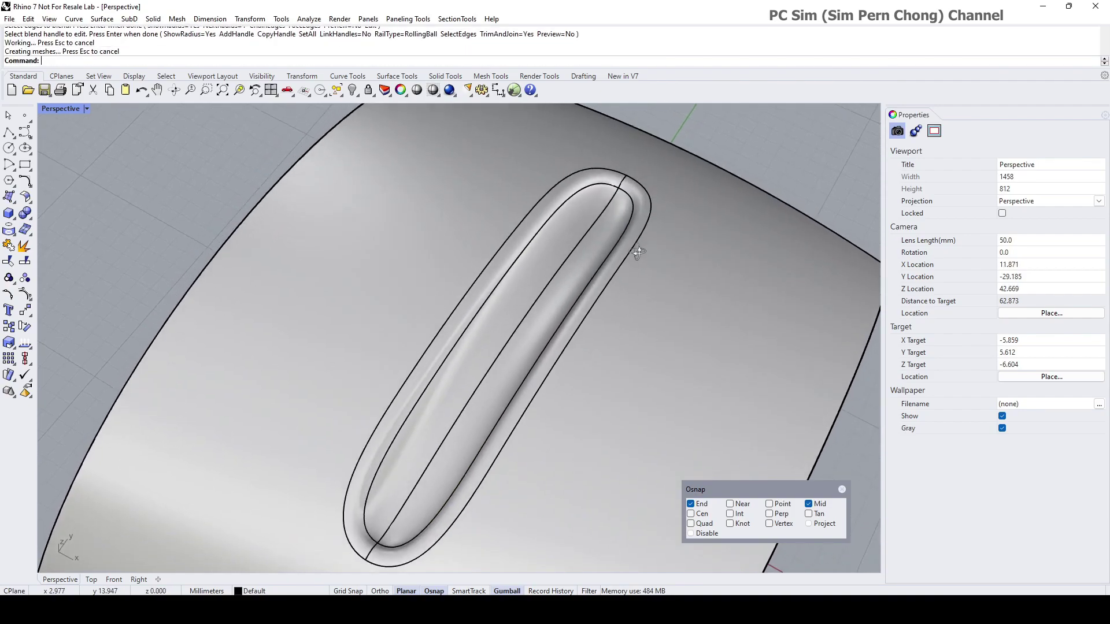
pyautogui.moveTo(648, 223); pyautogui.dragTo(604, 286, button='right')
pyautogui.scroll(-3, 592, 285)
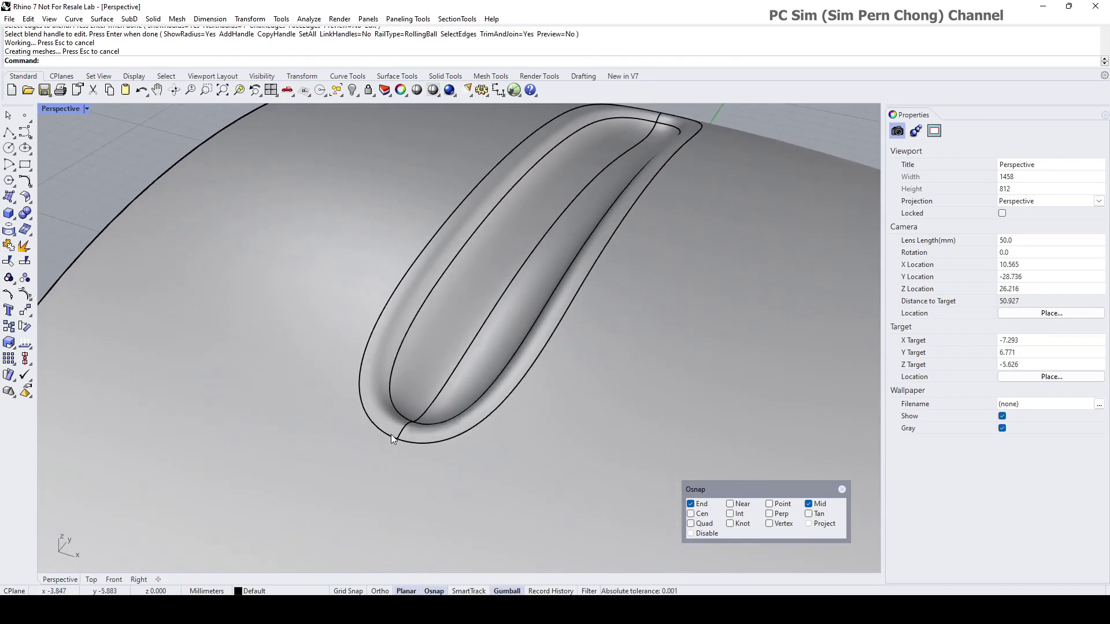
pyautogui.moveTo(399, 412); pyautogui.dragTo(406, 365, button='right')
pyautogui.click(407, 365)
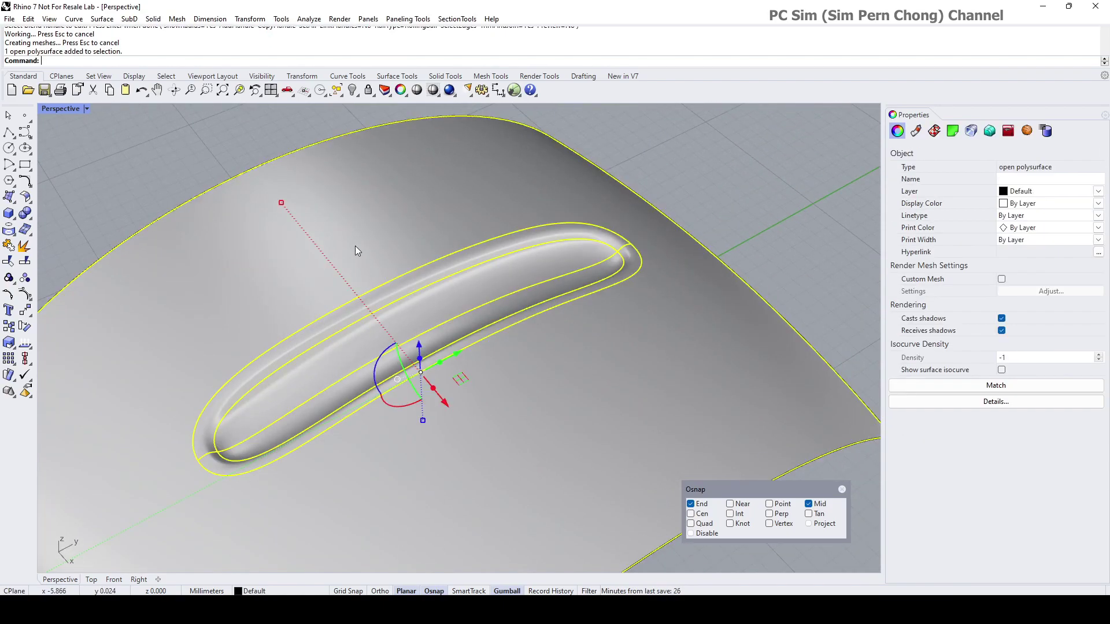
pyautogui.click(309, 19)
pyautogui.moveTo(331, 61)
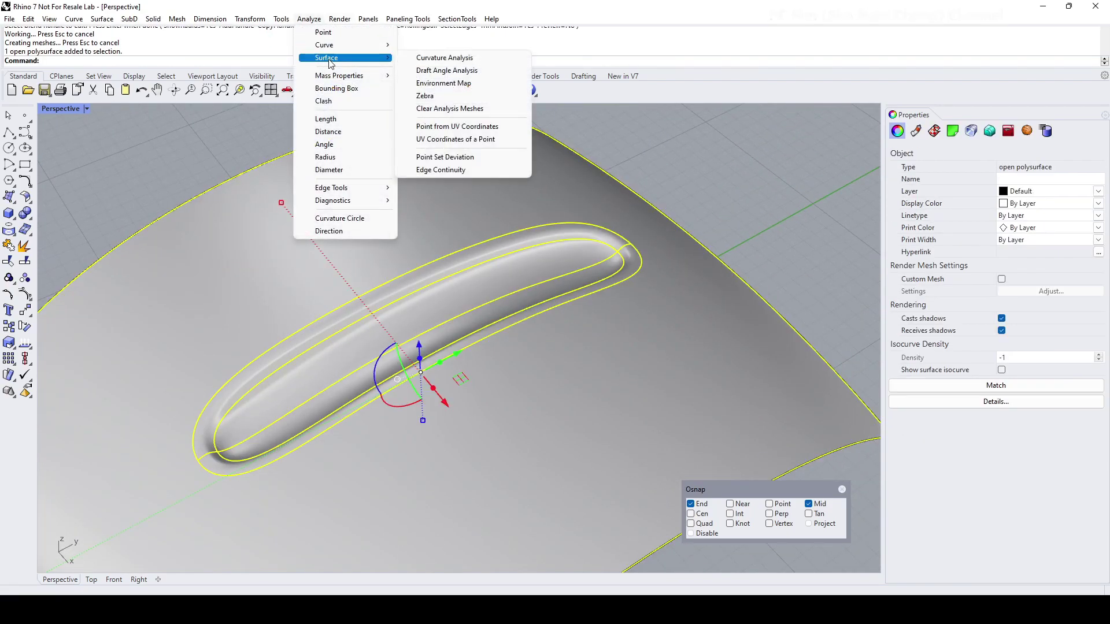
pyautogui.click(444, 83)
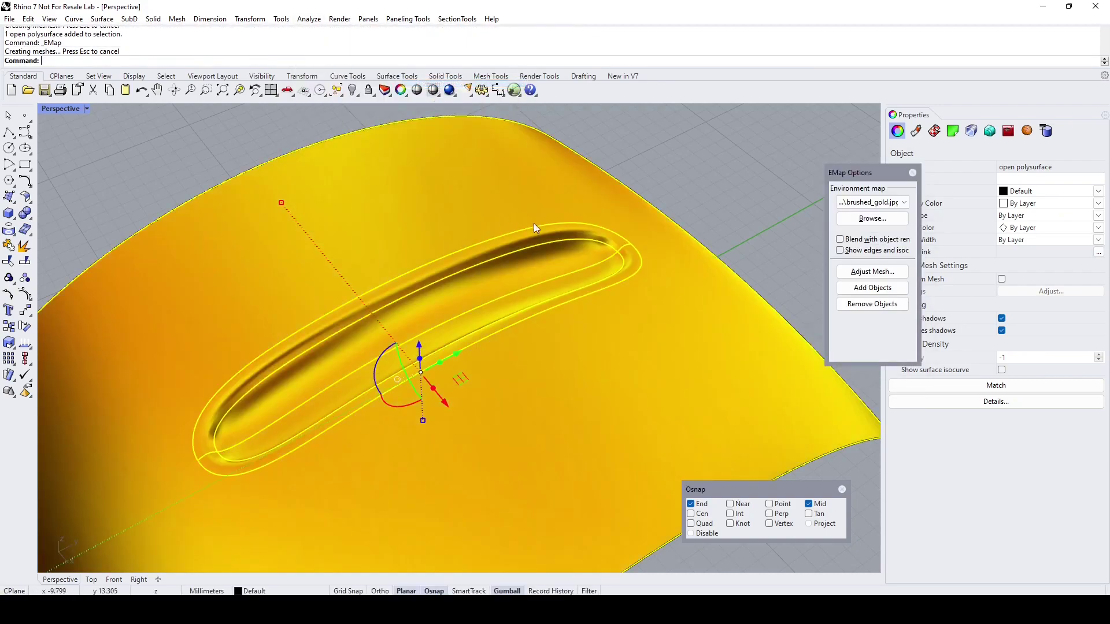
pyautogui.press('Escape')
pyautogui.scroll(3, 679, 266)
pyautogui.moveTo(679, 266); pyautogui.dragTo(620, 237, button='right')
pyautogui.scroll(2, 626, 251)
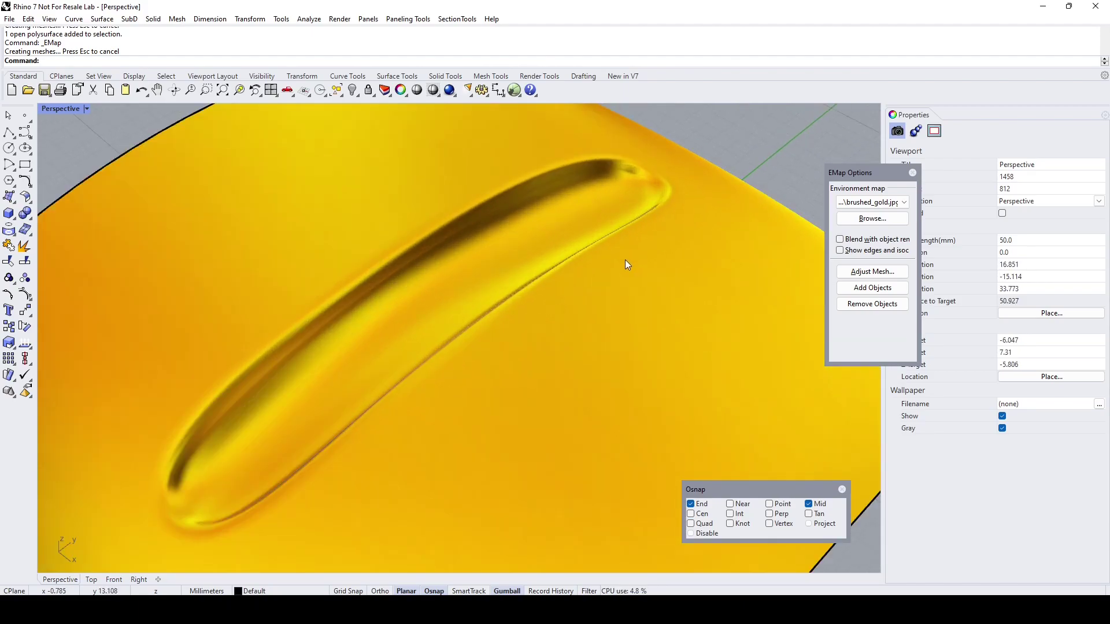